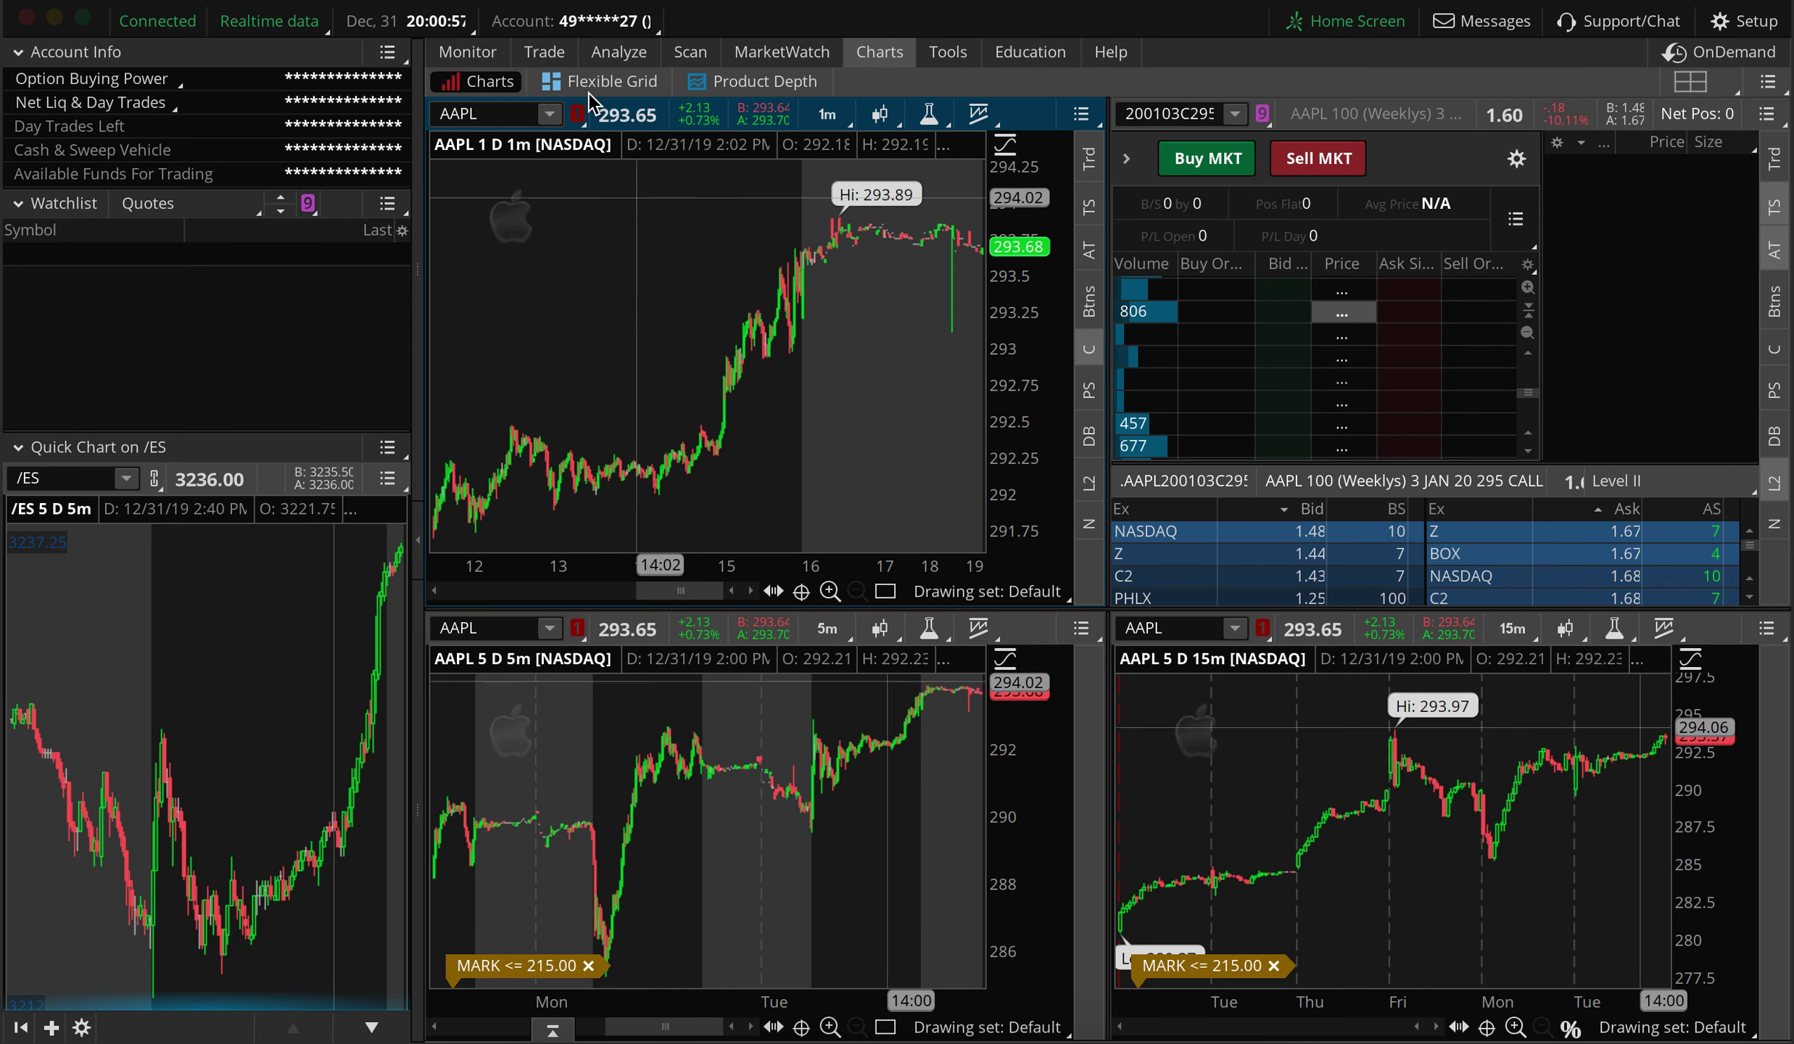
Step: Create a single buy order for the AAPL 3 JAN 20 295 call from its ask price in the option chain
left_click(551, 53)
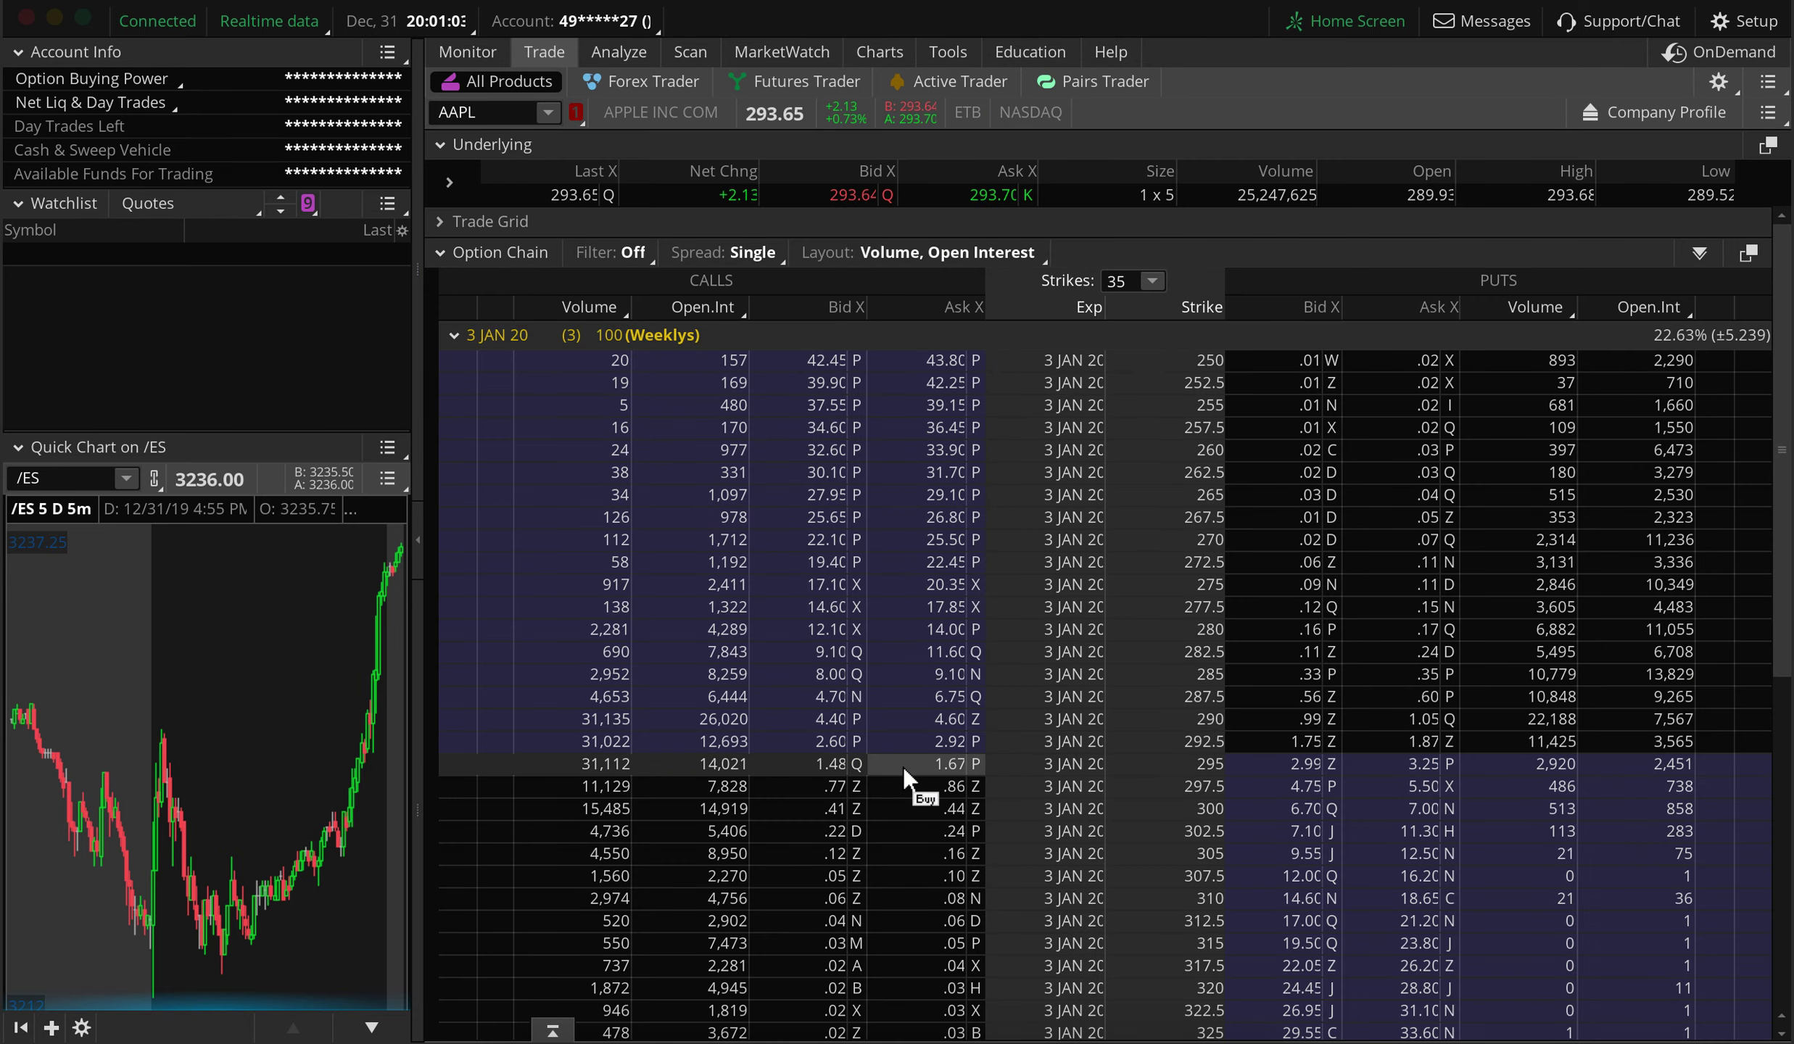
scroll(903, 770, "down", 1)
scroll(911, 770, "down", 2)
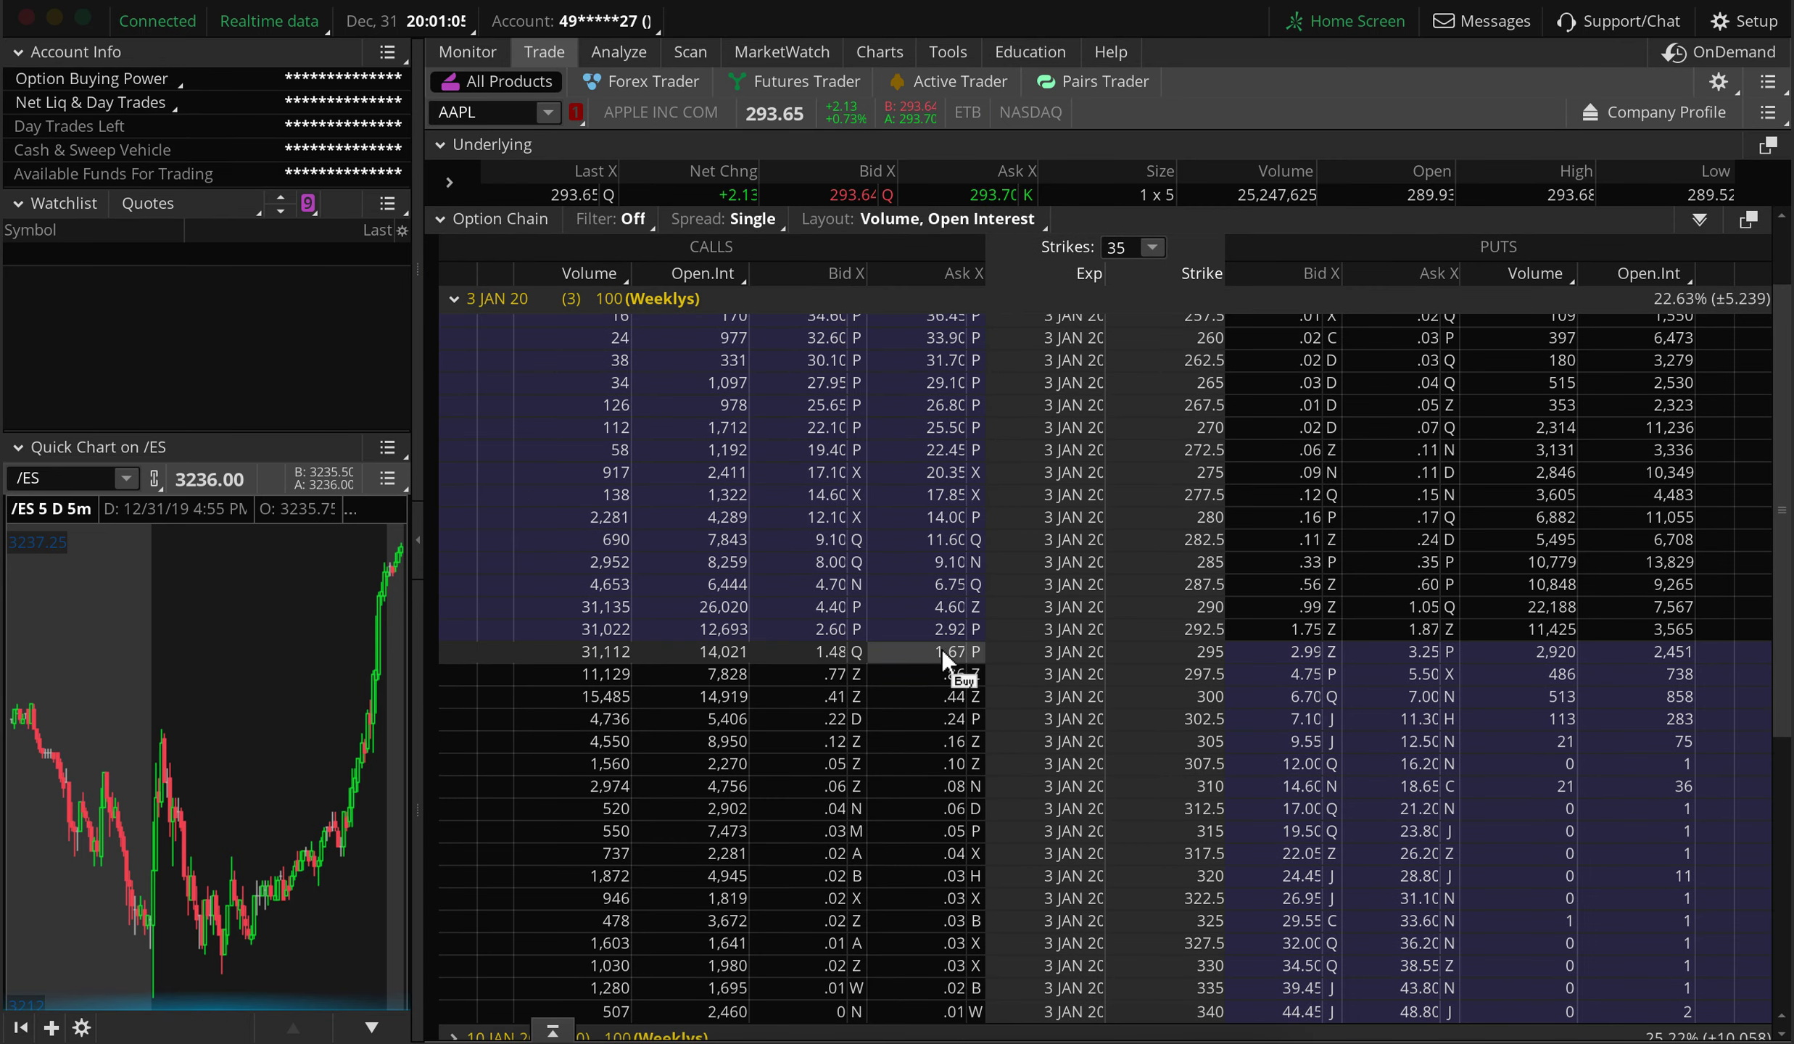
left_click(946, 643)
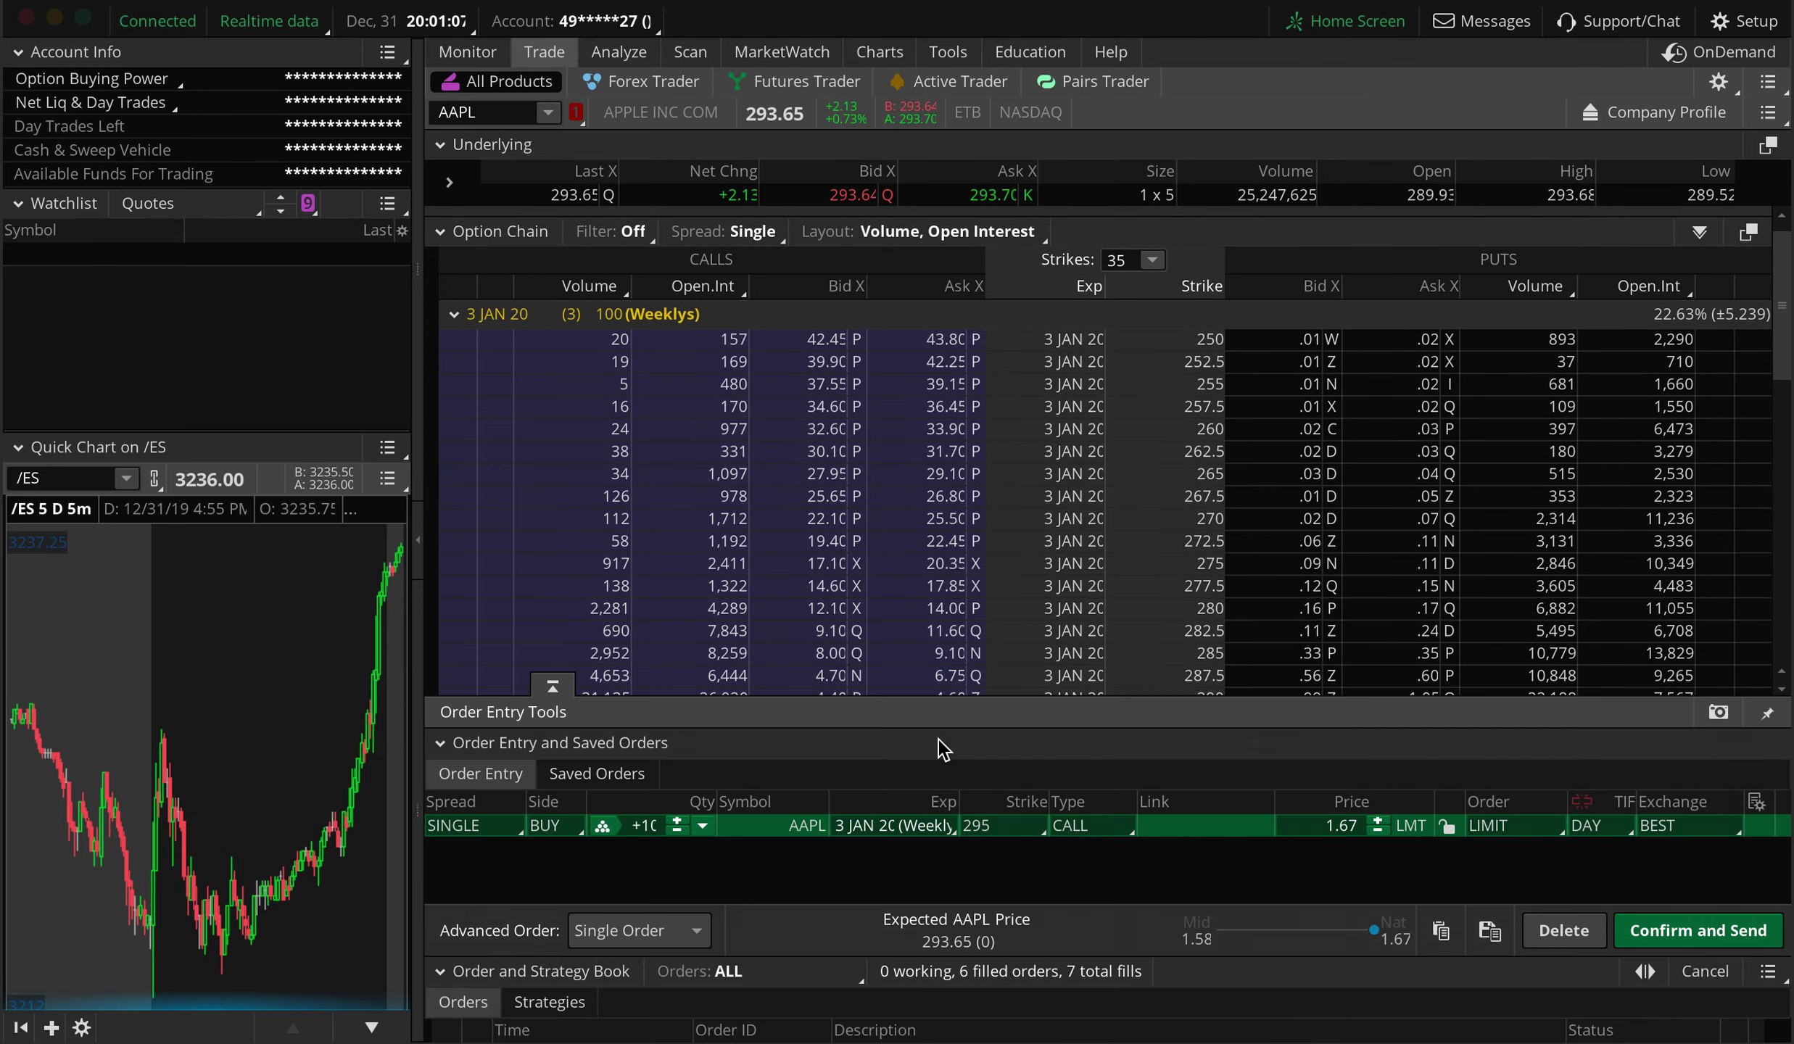
scroll(1133, 533, "down", 3)
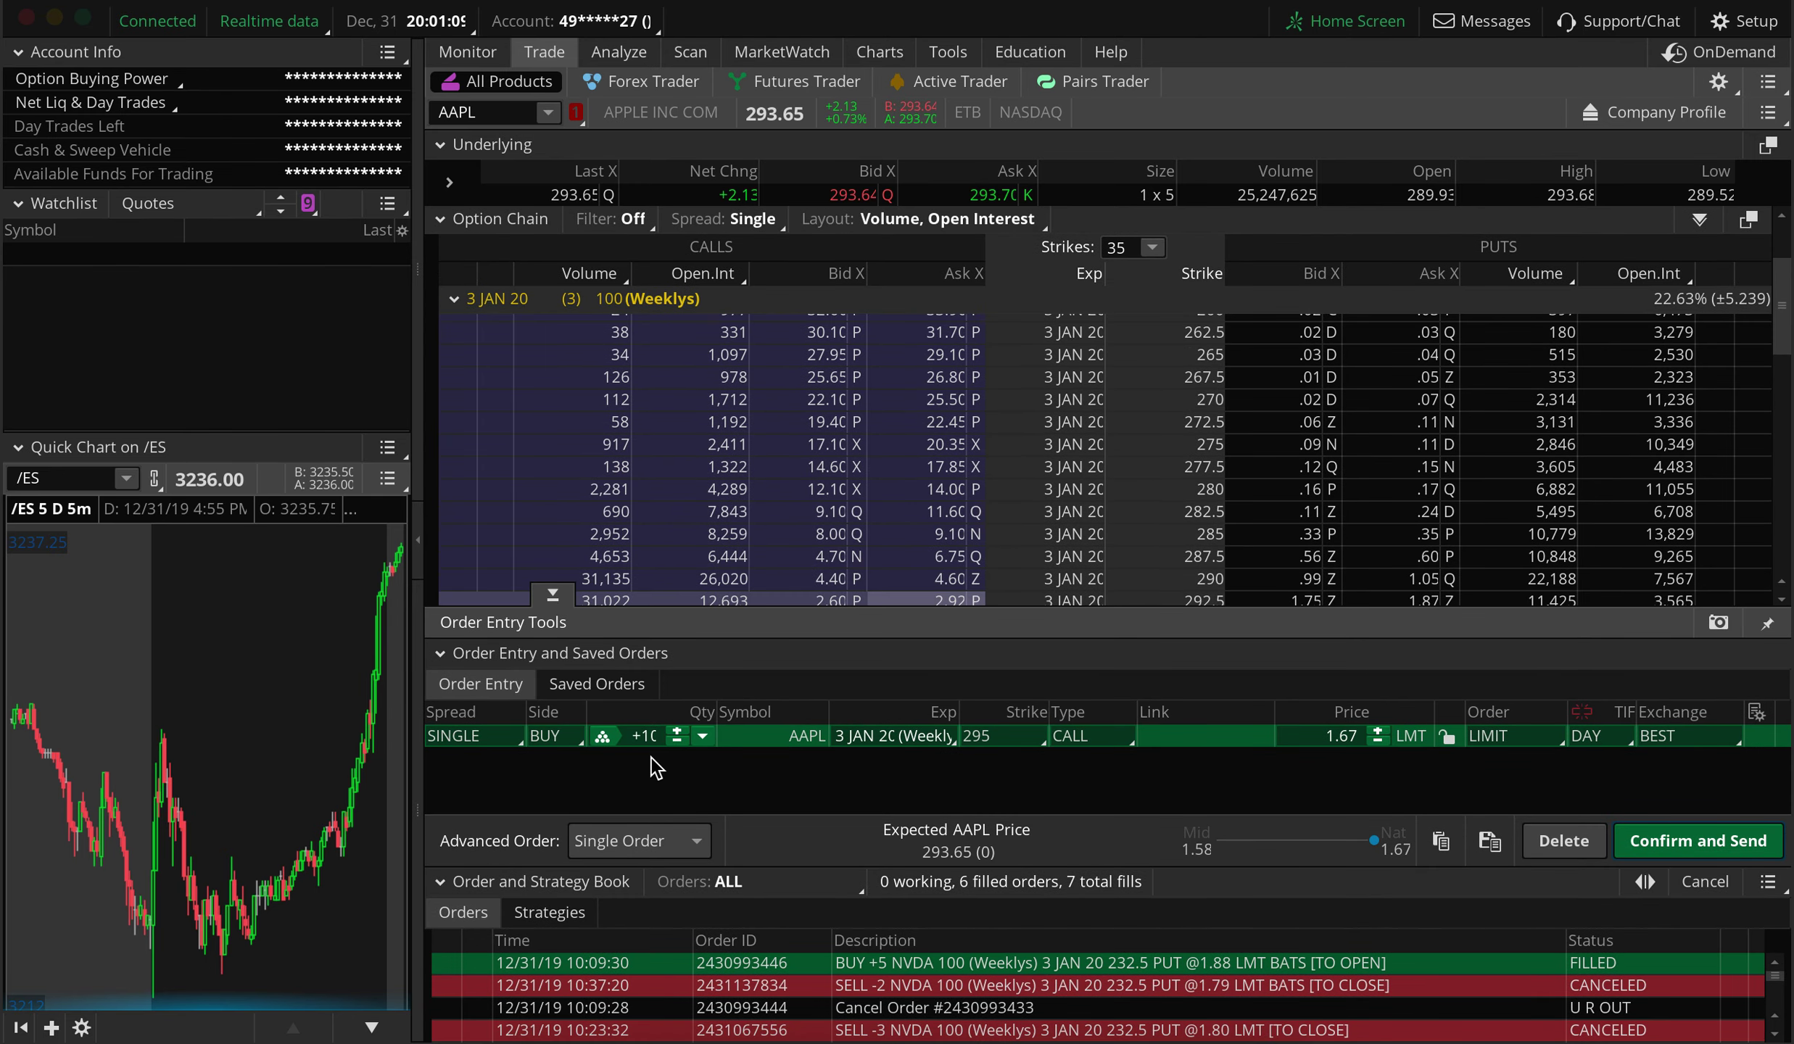
Step: Set the AAPL call order's quantity to +5 and its limit price to 1.64
left_click(678, 741)
left_click(678, 741)
left_click(678, 741)
left_click(1377, 742)
left_click(1377, 742)
left_click(1376, 743)
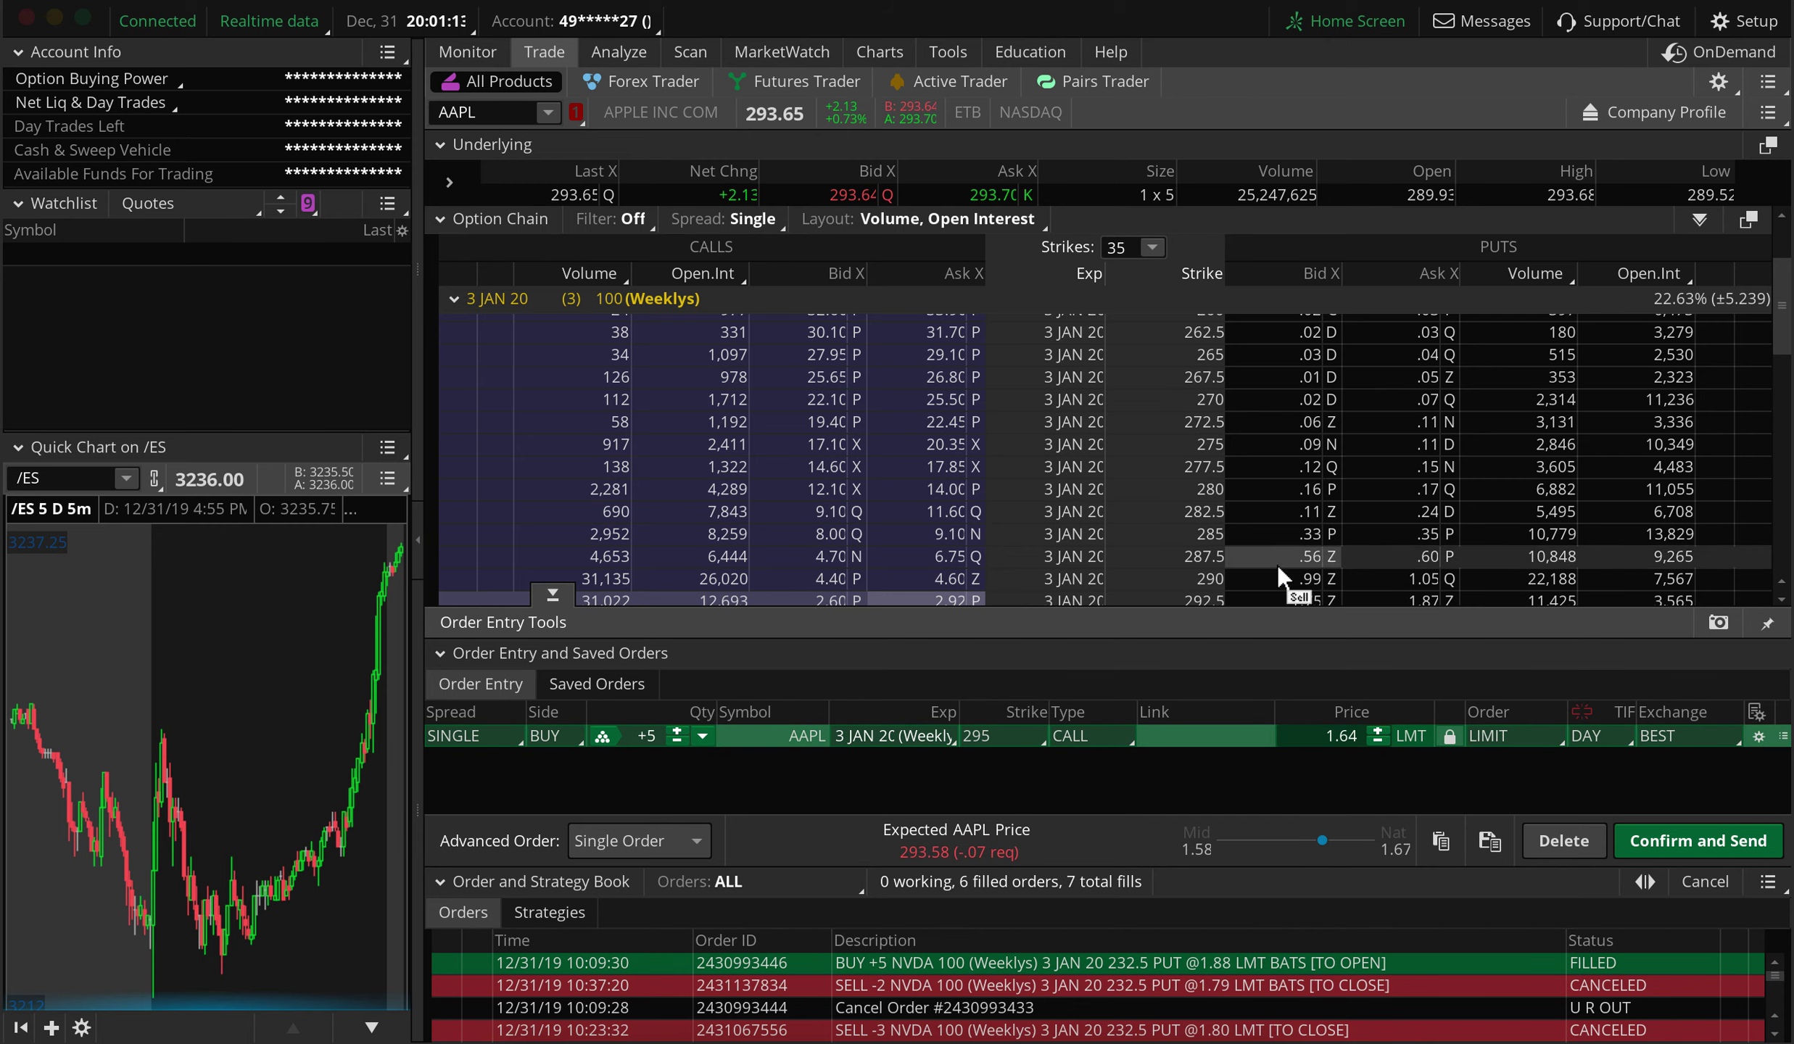
Step: Lower the AAPL 295 call order's limit price to 1.61
scroll(1277, 564, "down", 3)
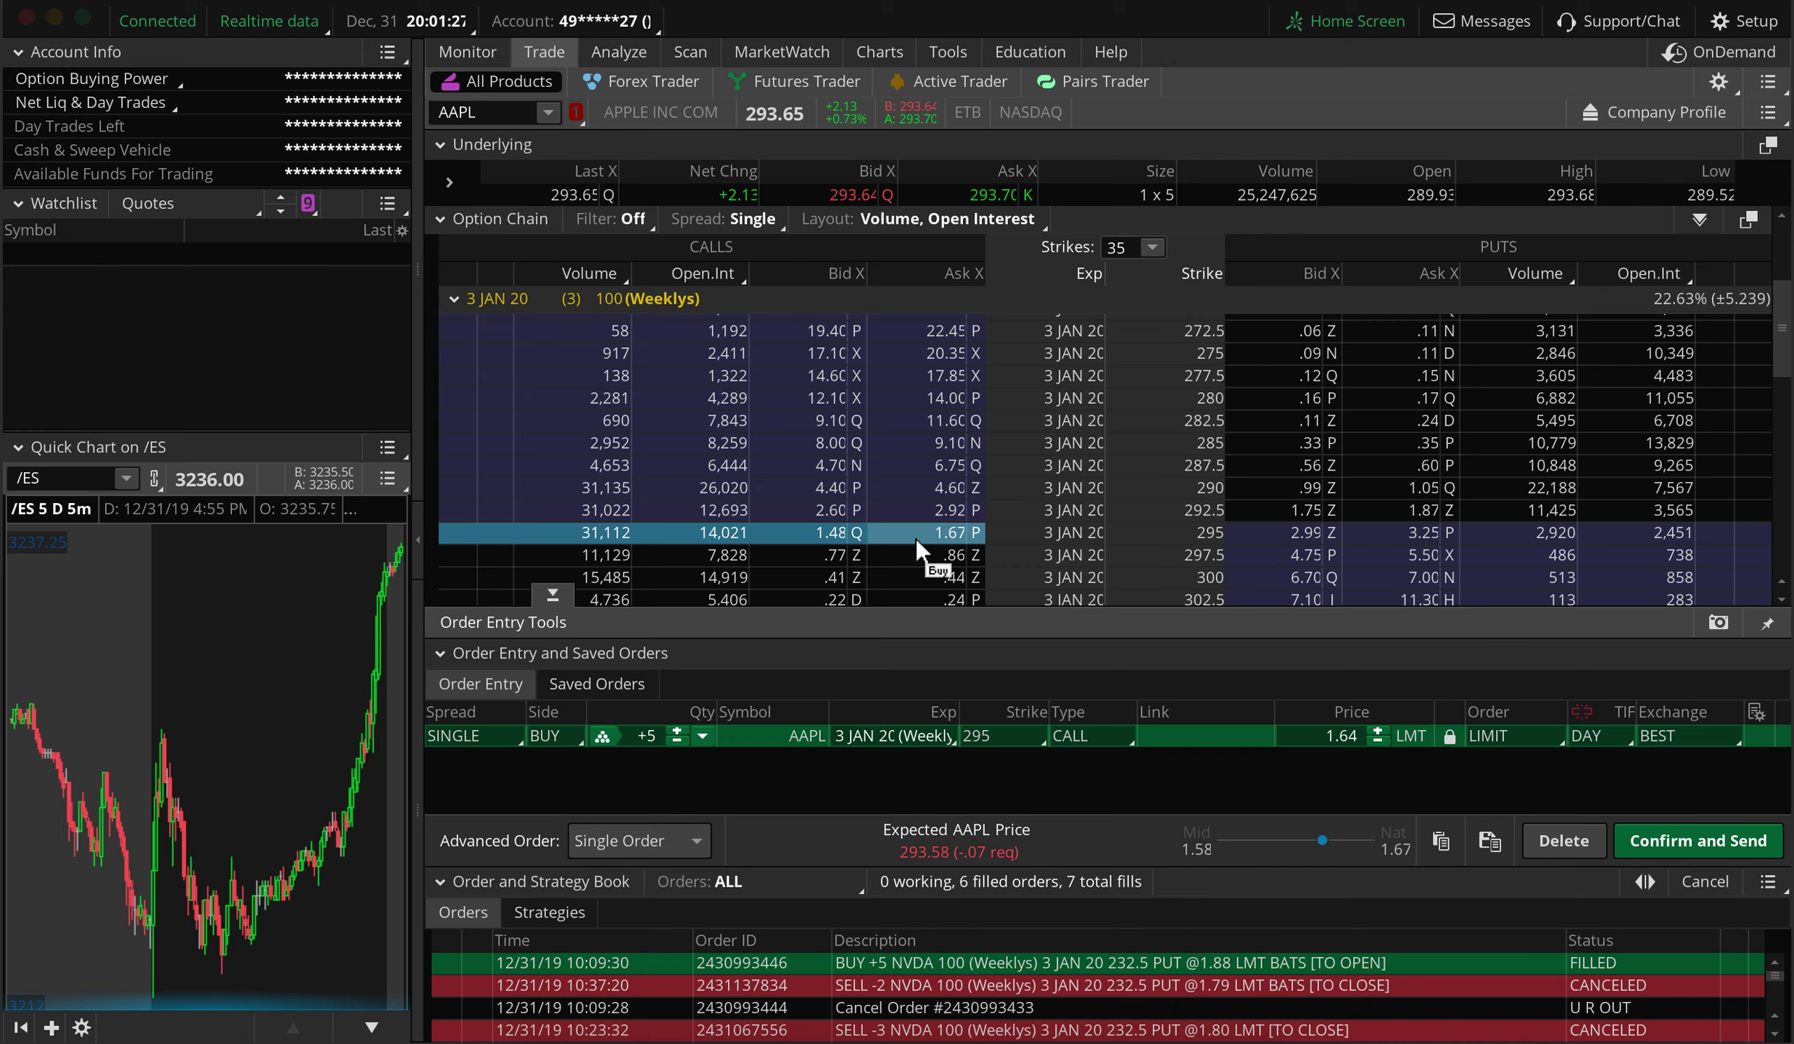
left_click(1383, 741)
left_click(1383, 741)
left_click(1383, 741)
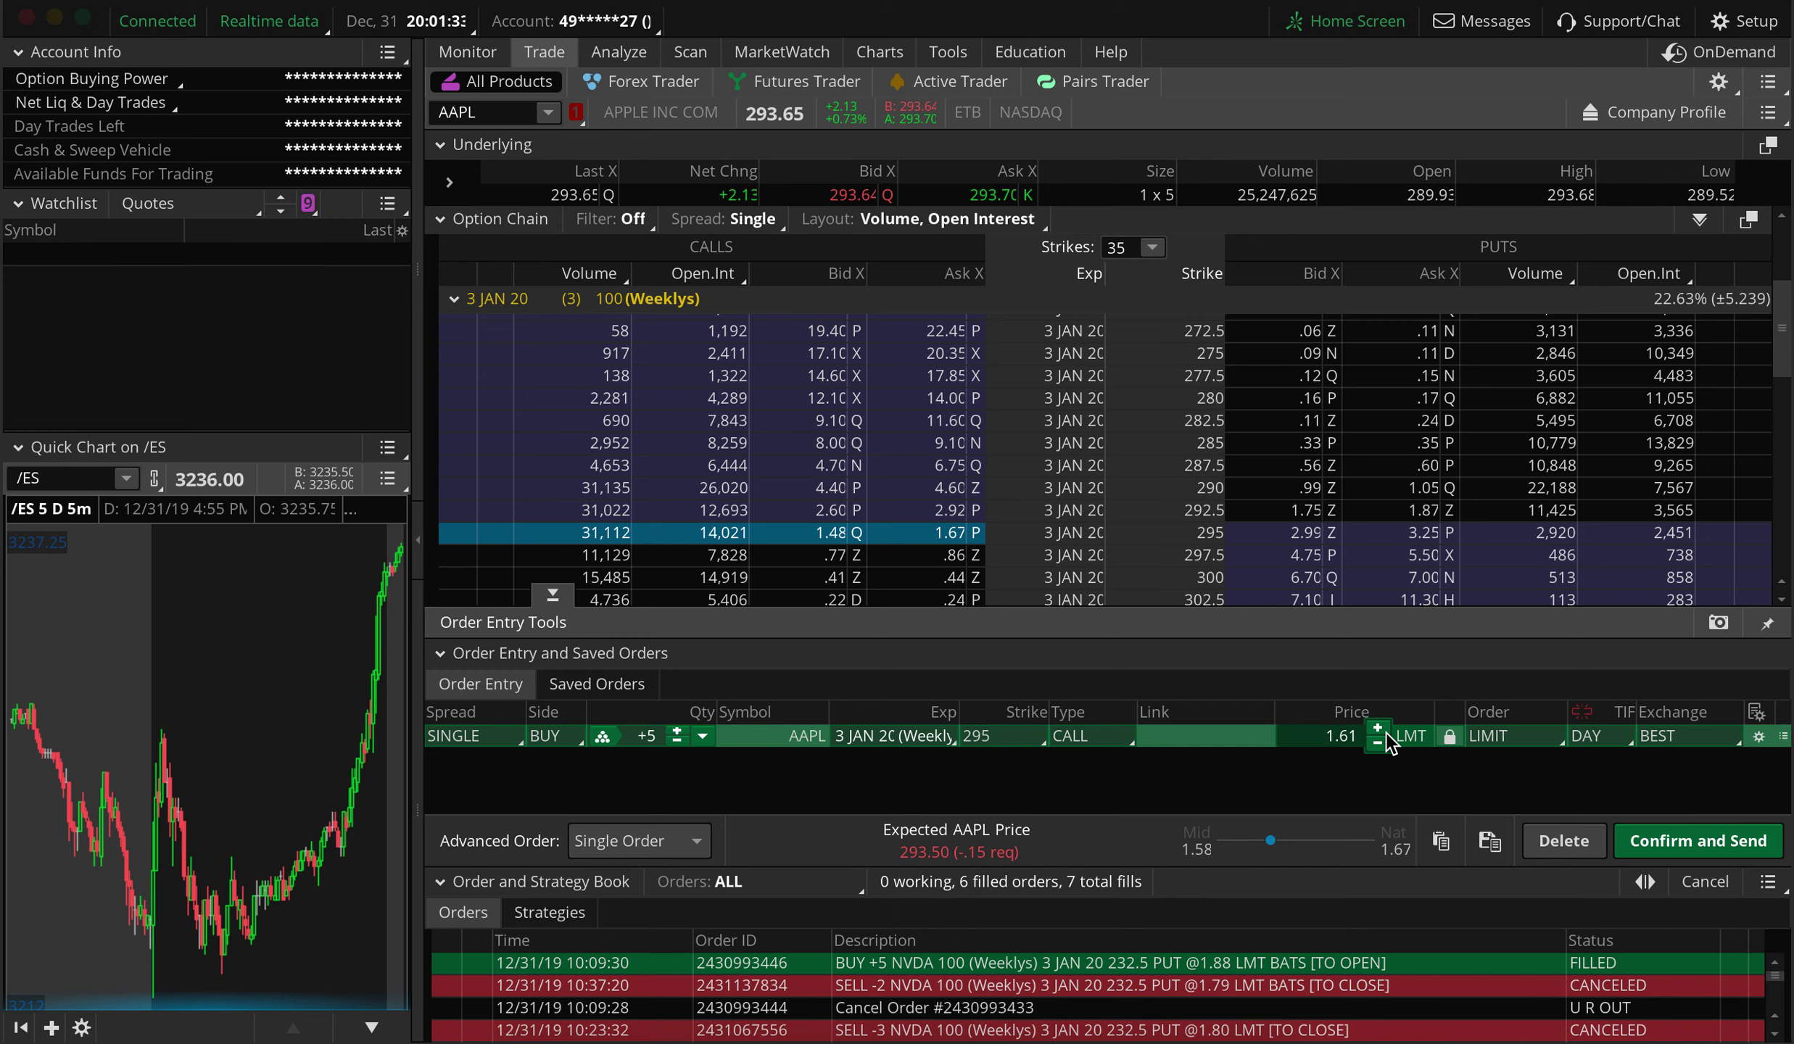
Step: Set the call order's type to MARKET and return it to LIMIT
left_click(1521, 733)
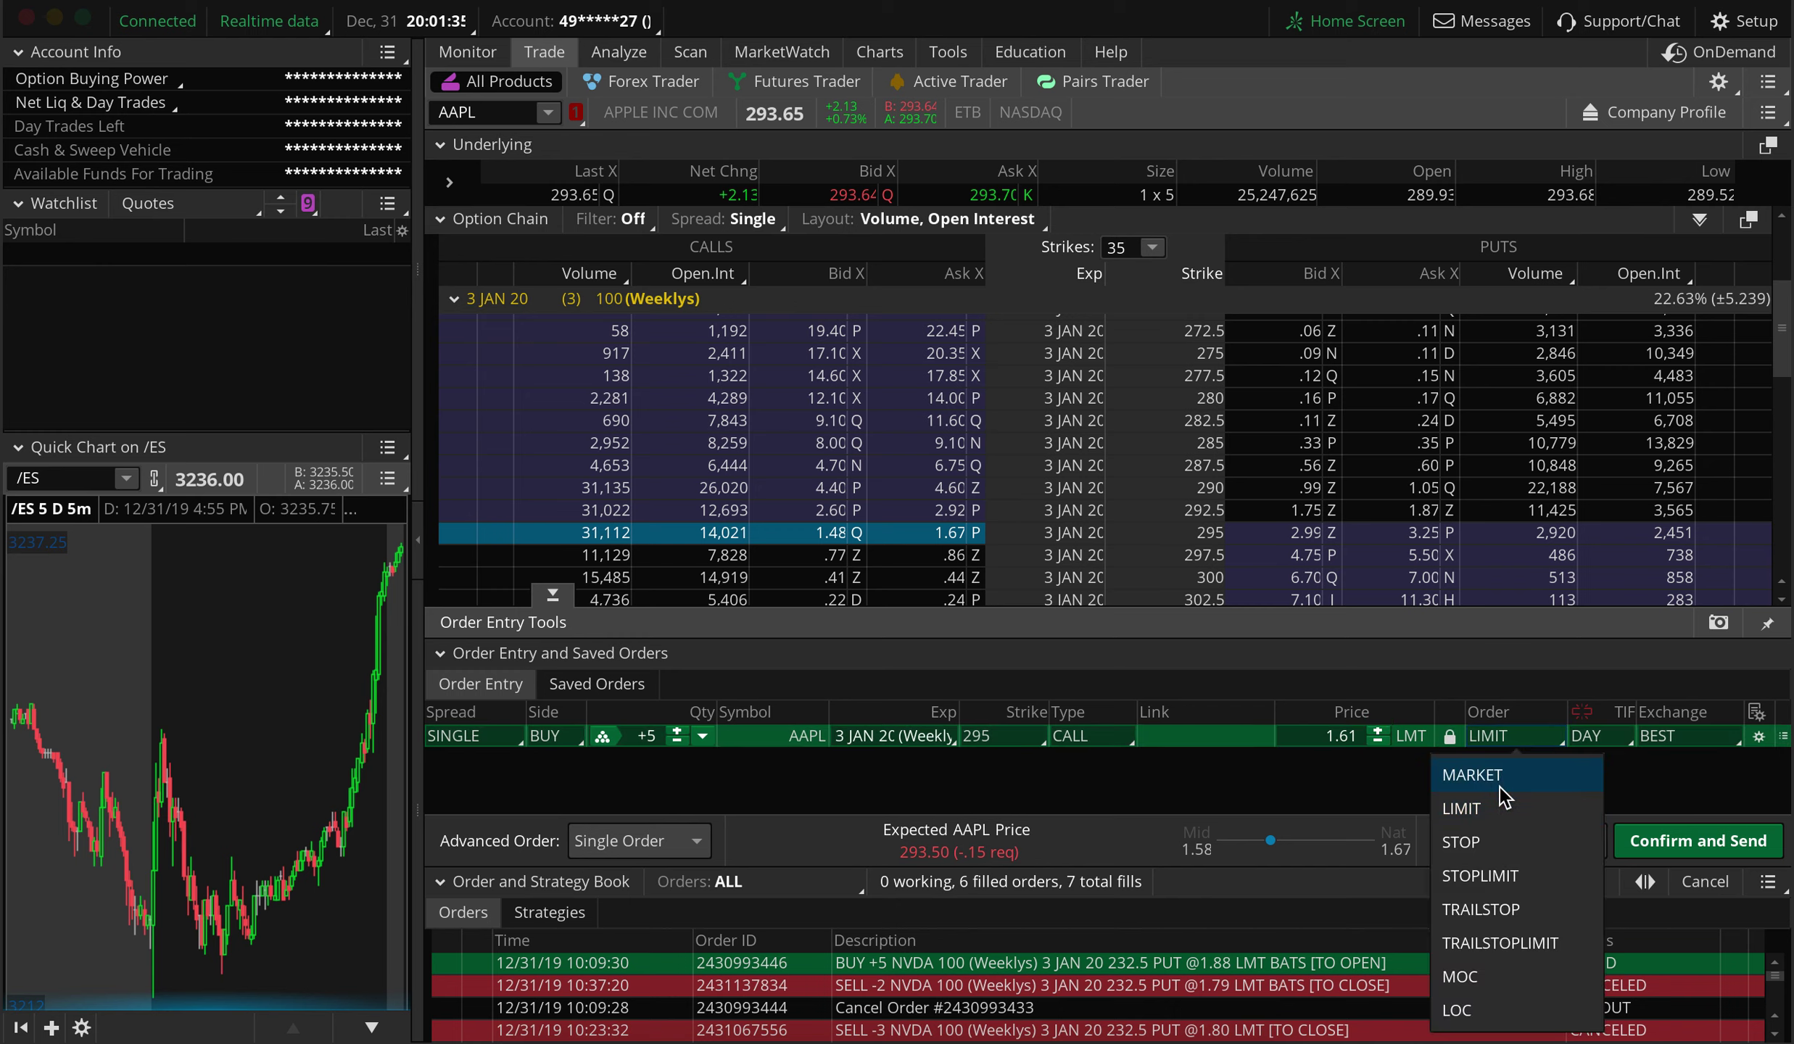
left_click(1500, 782)
left_click(1529, 741)
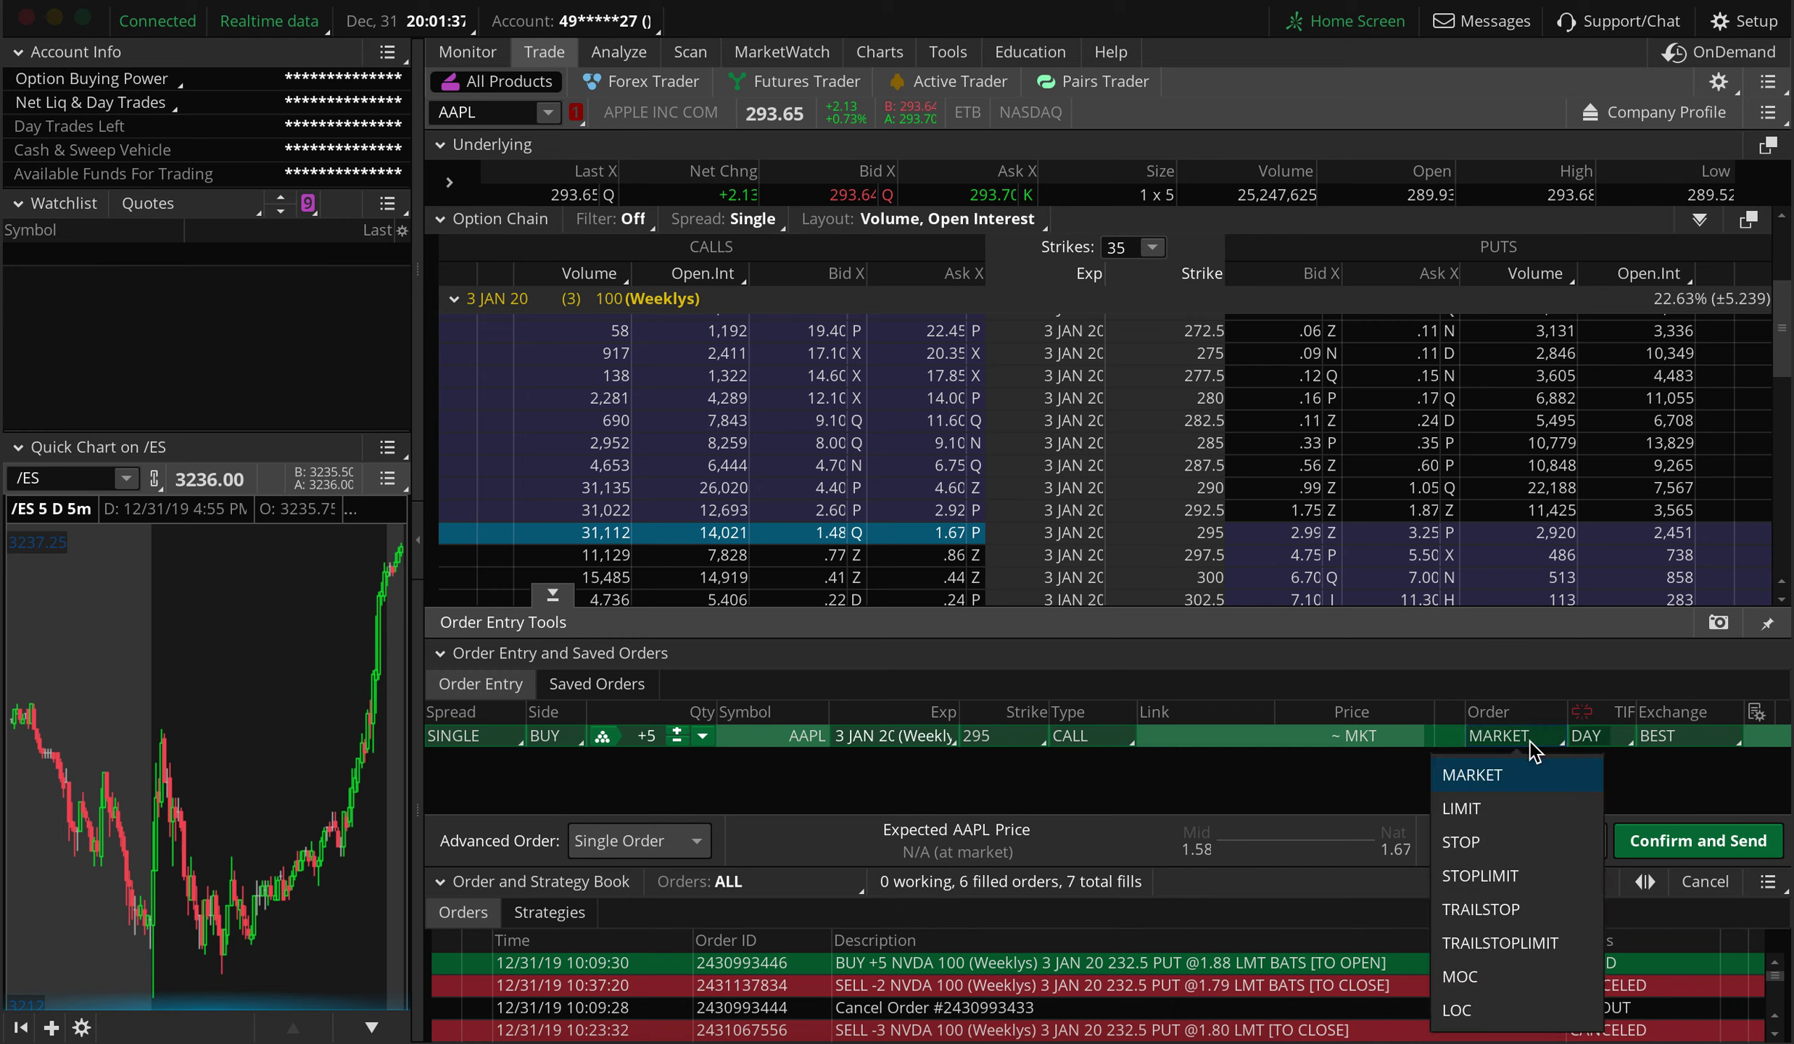
left_click(1505, 810)
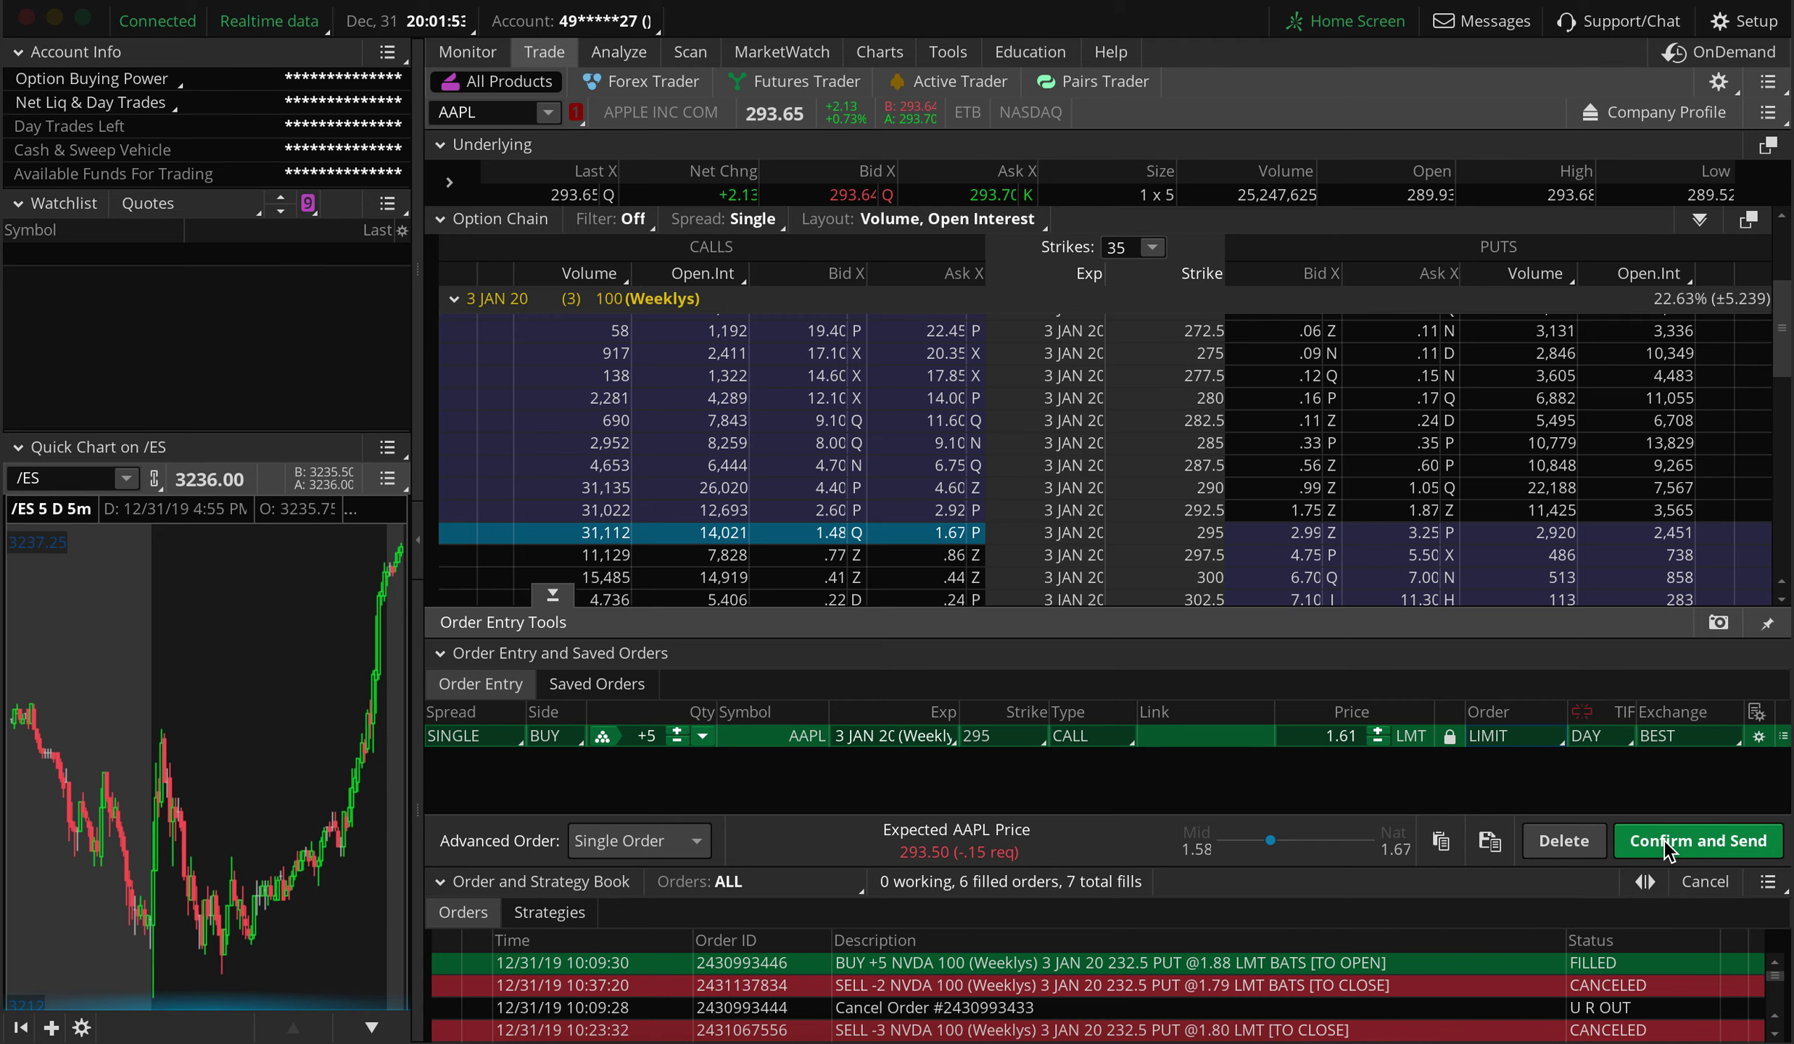
Step: Glance at the chart grid and delete the unsent AAPL 295 call order
left_click(880, 52)
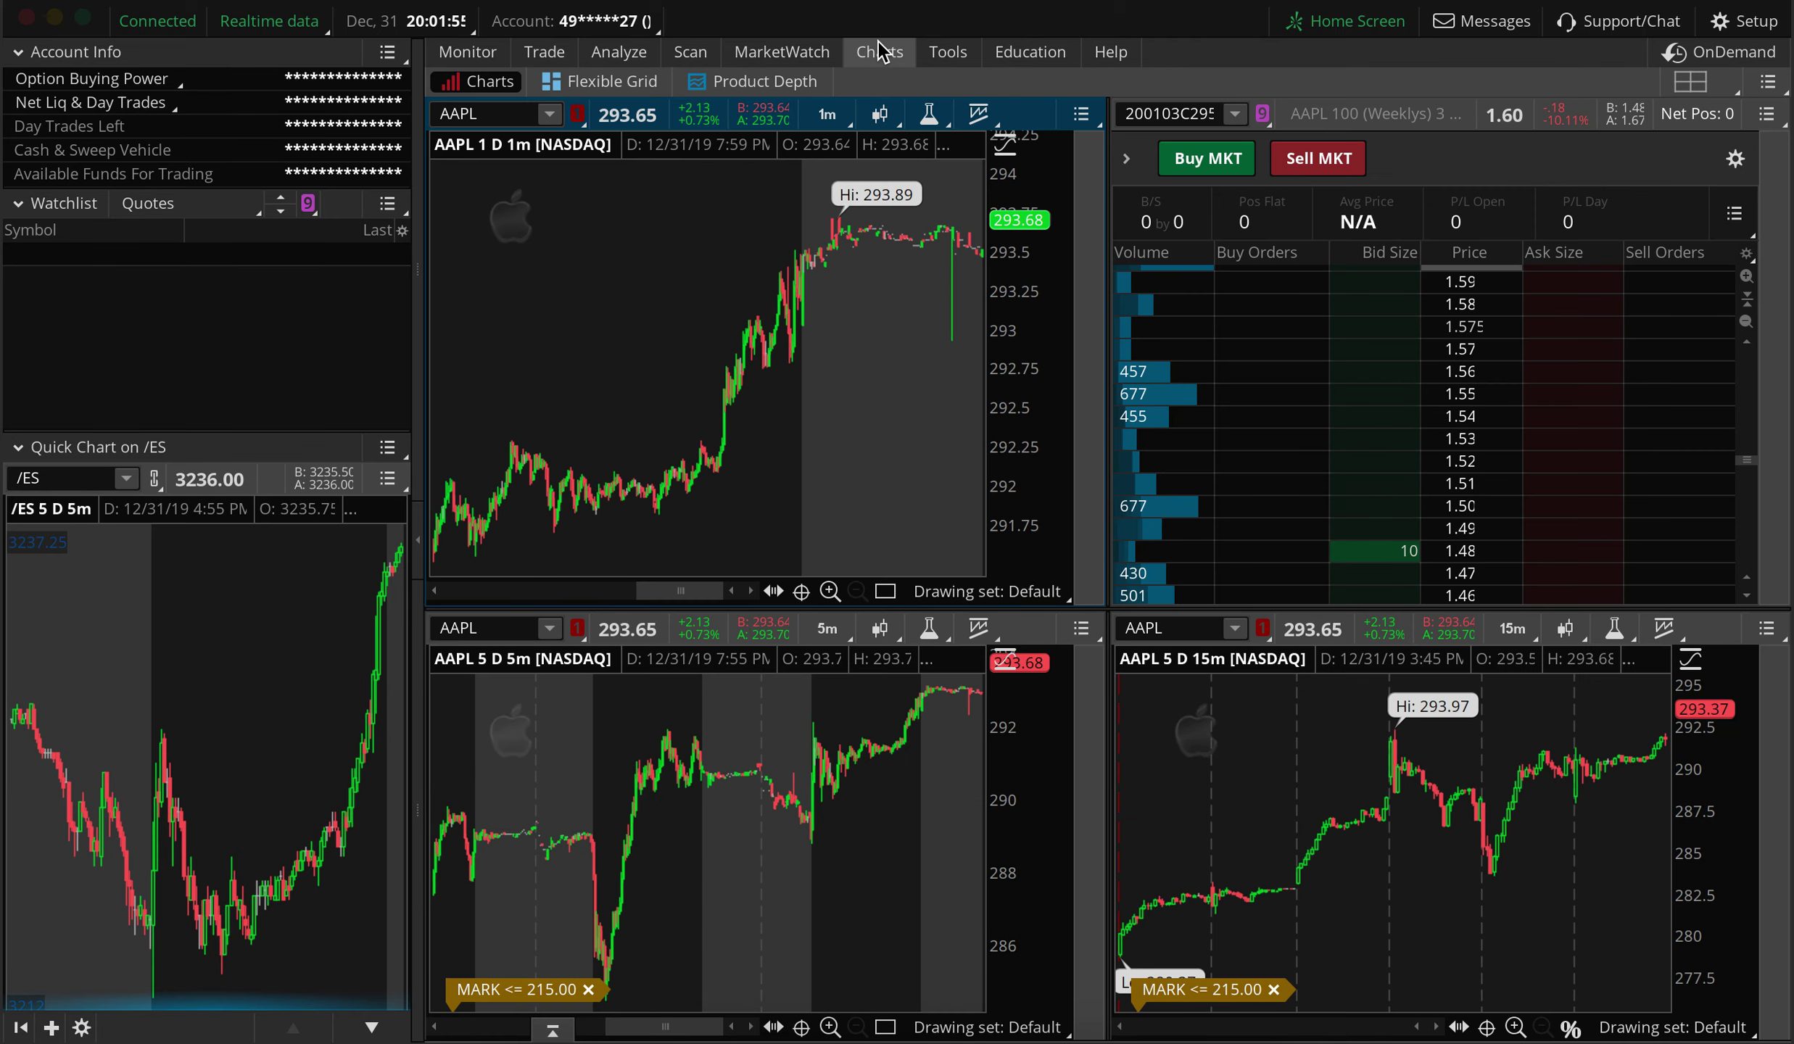
left_click(551, 58)
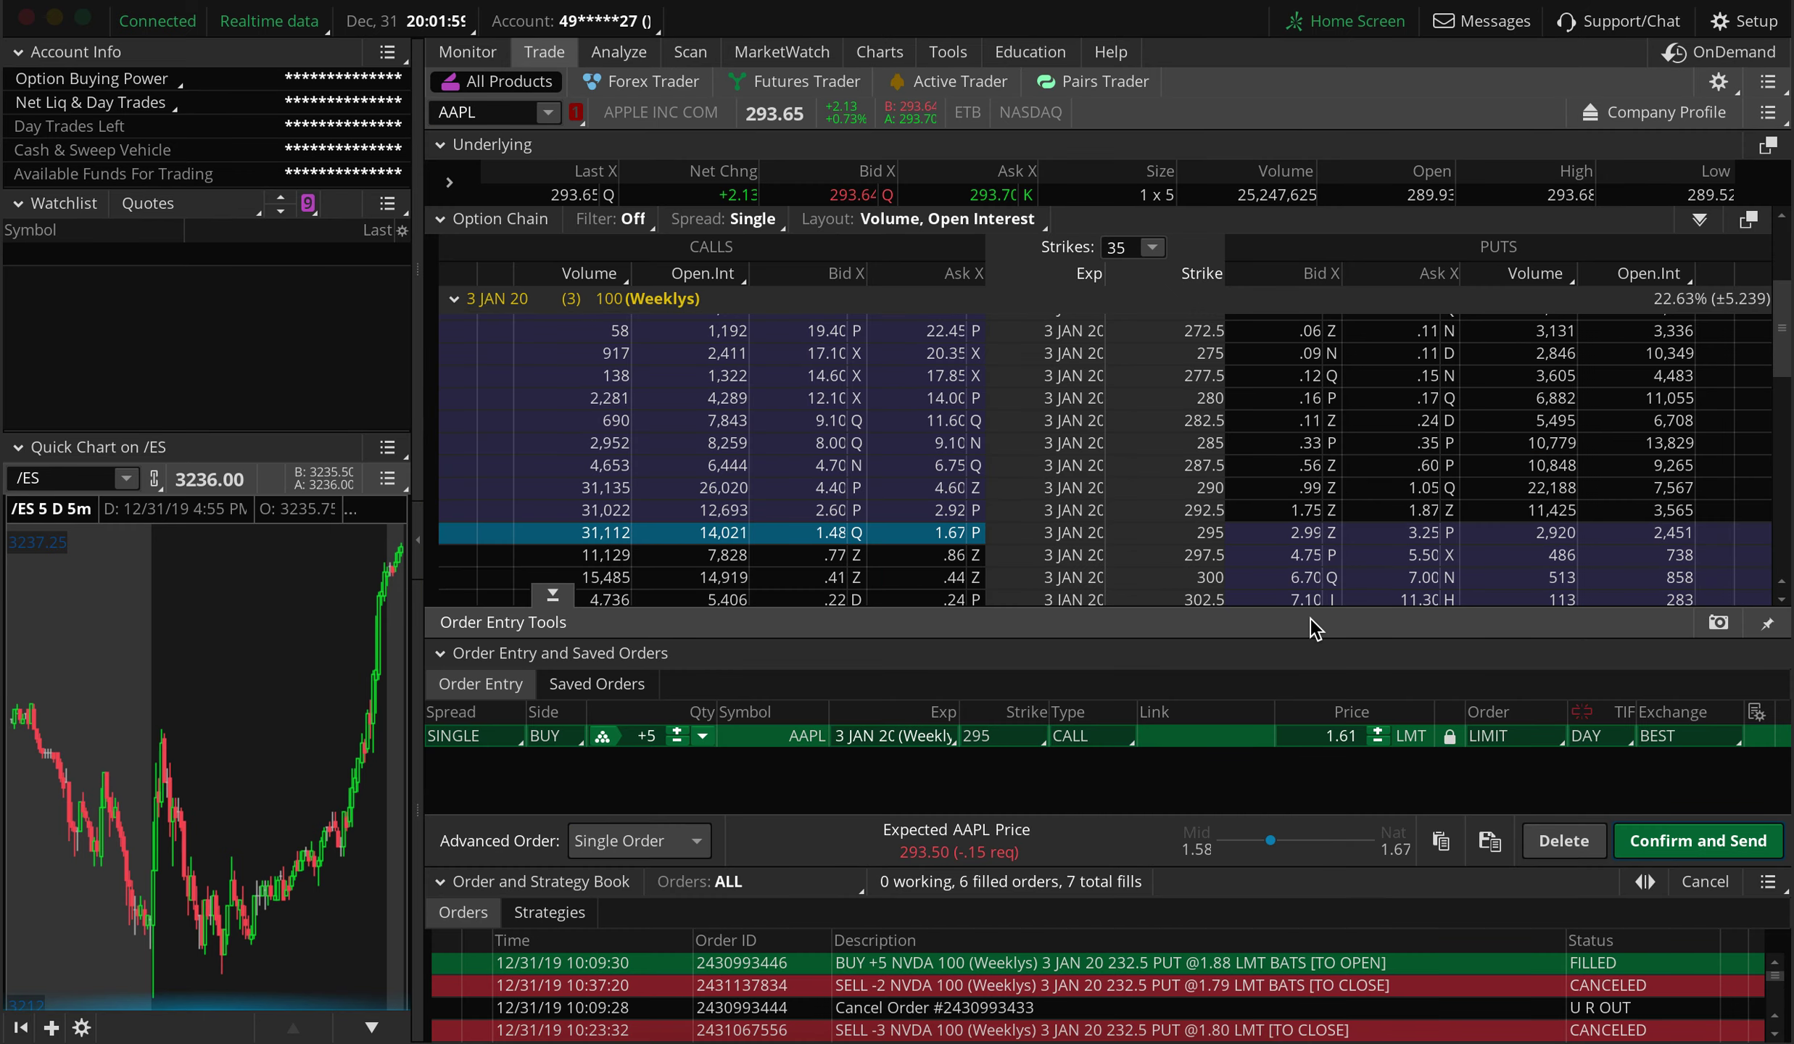
left_click(1564, 841)
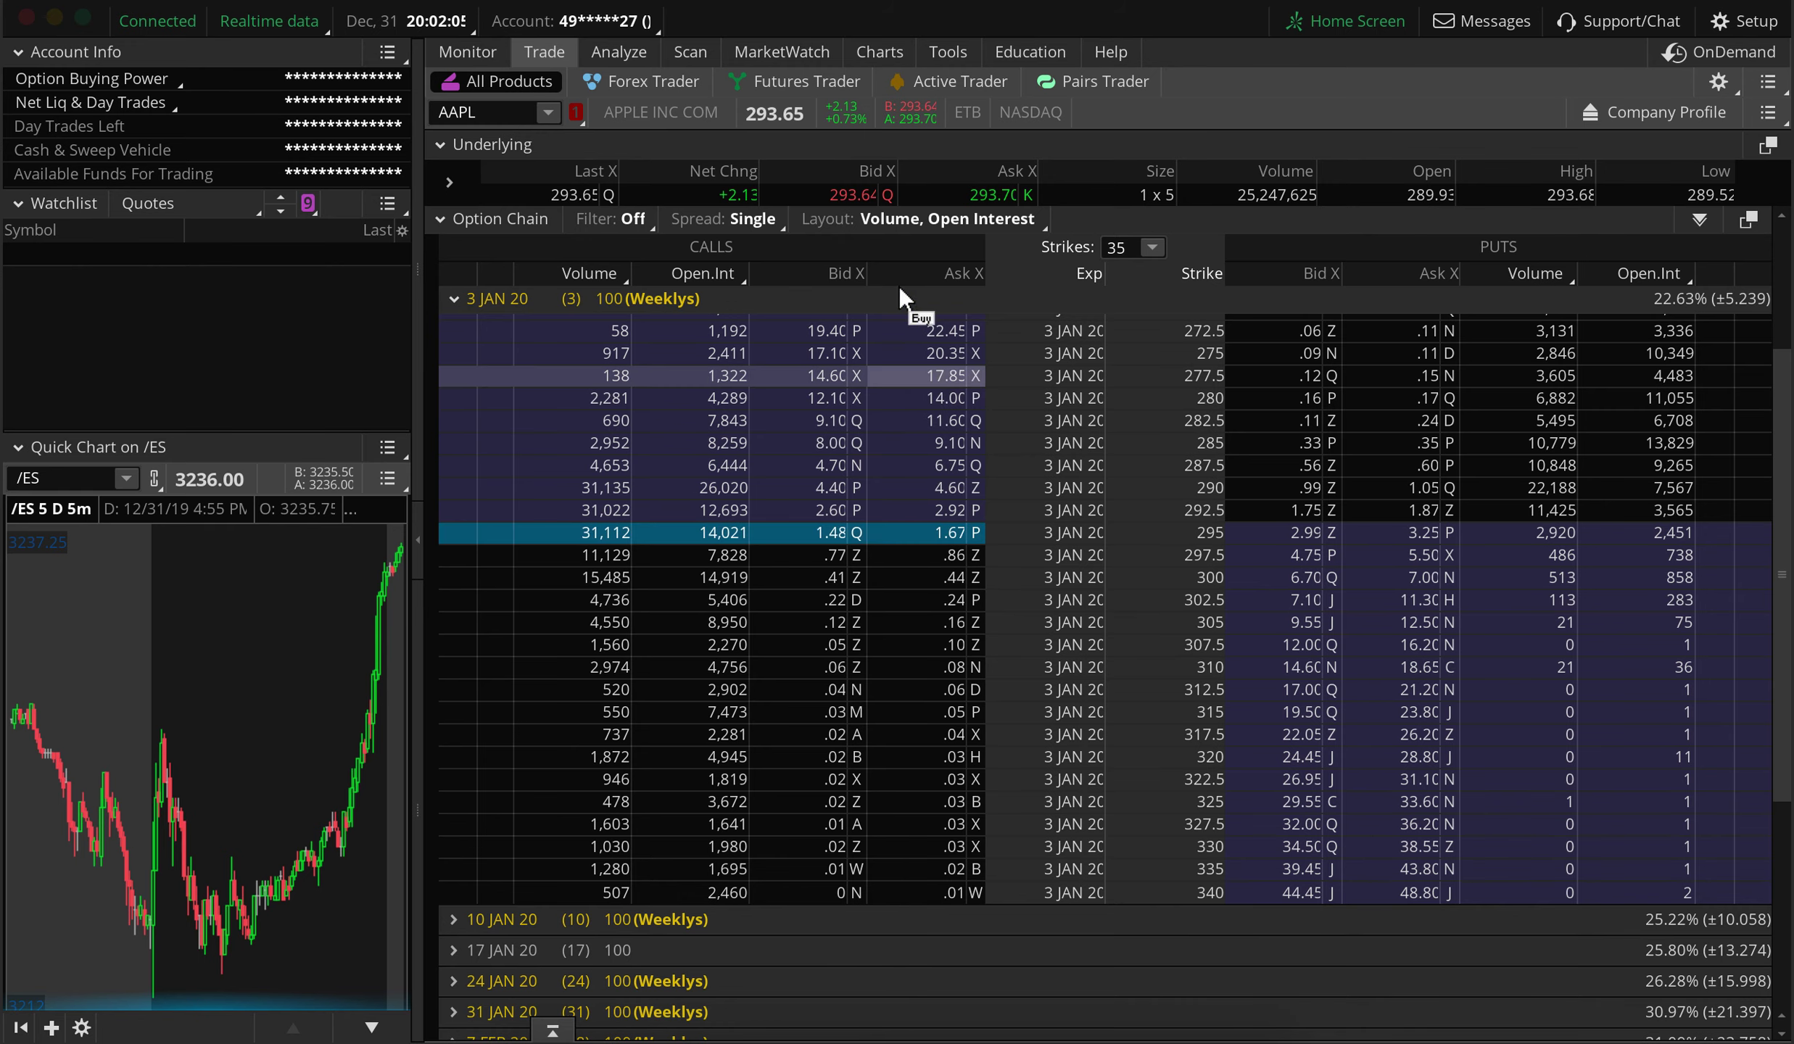
Step: Show and hide Active Trader on the one-minute AAPL chart, and hide Time & Sales and Level II beside the option's price ladder
left_click(877, 53)
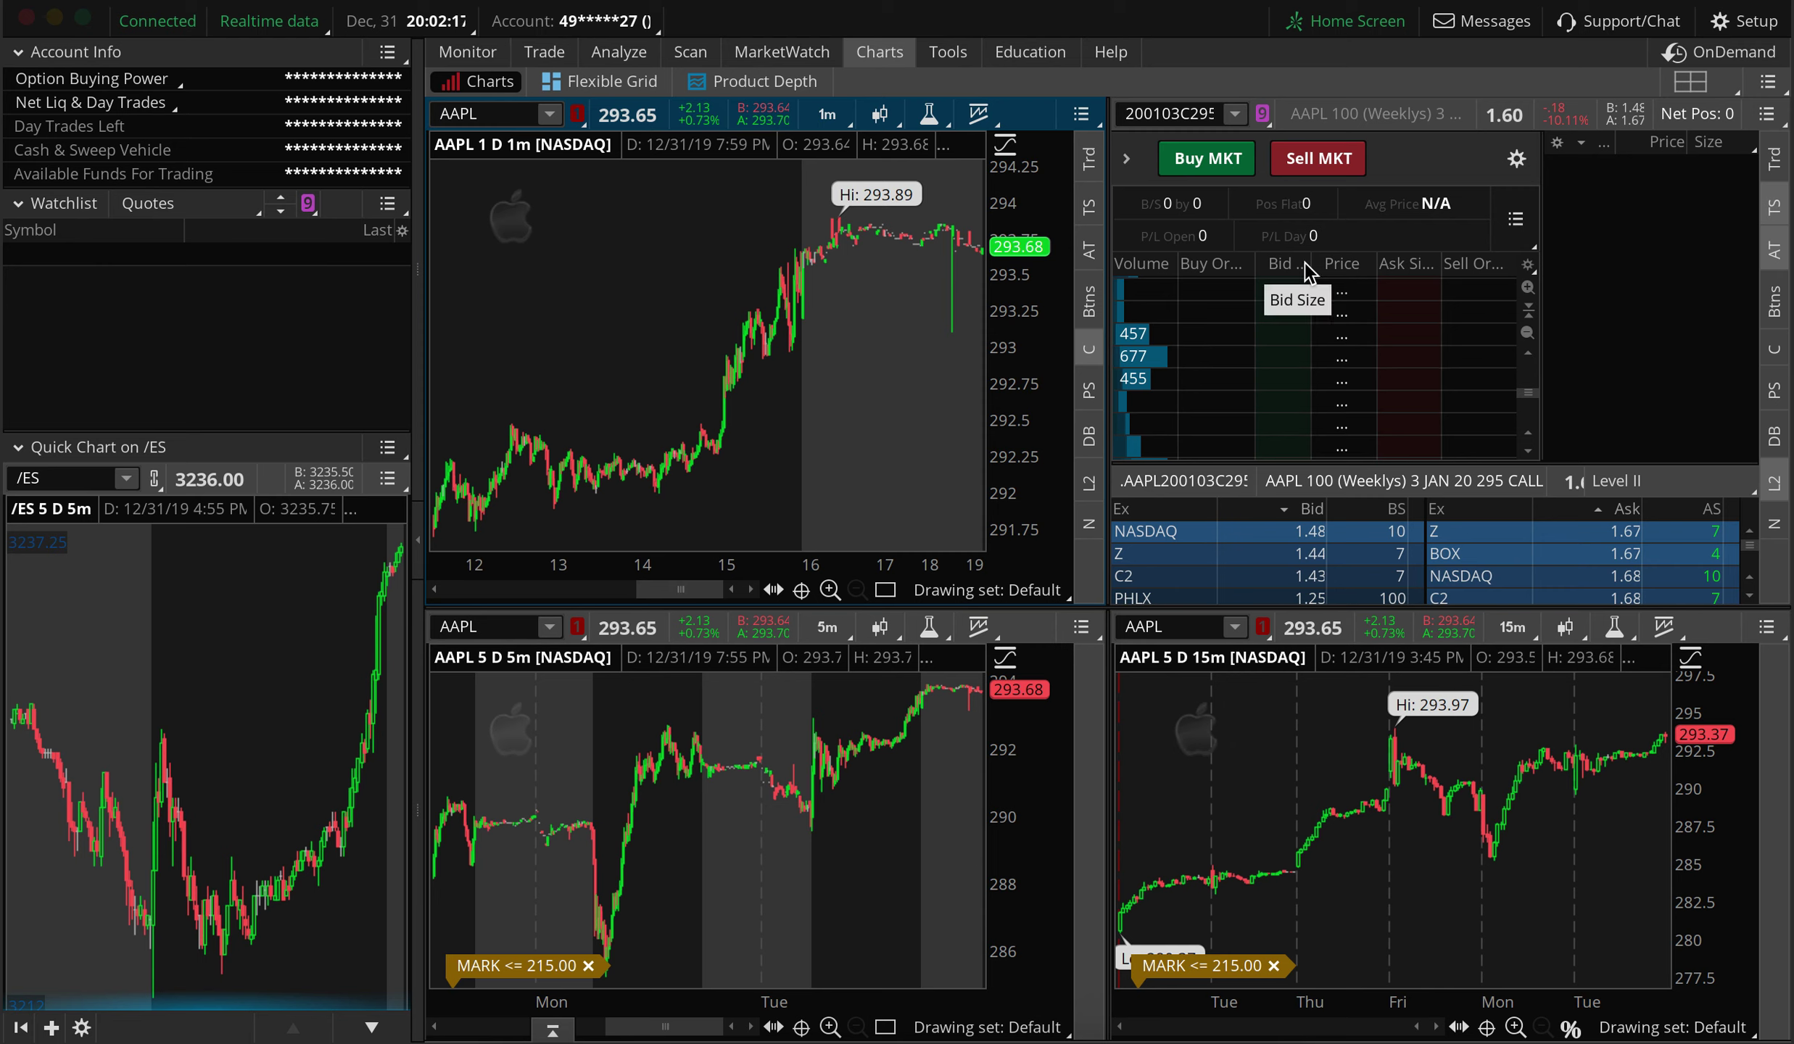
mouse_move(1089, 263)
left_mouse_down()
mouse_move(1088, 213)
mouse_move(1086, 259)
left_mouse_up()
left_click(1088, 254)
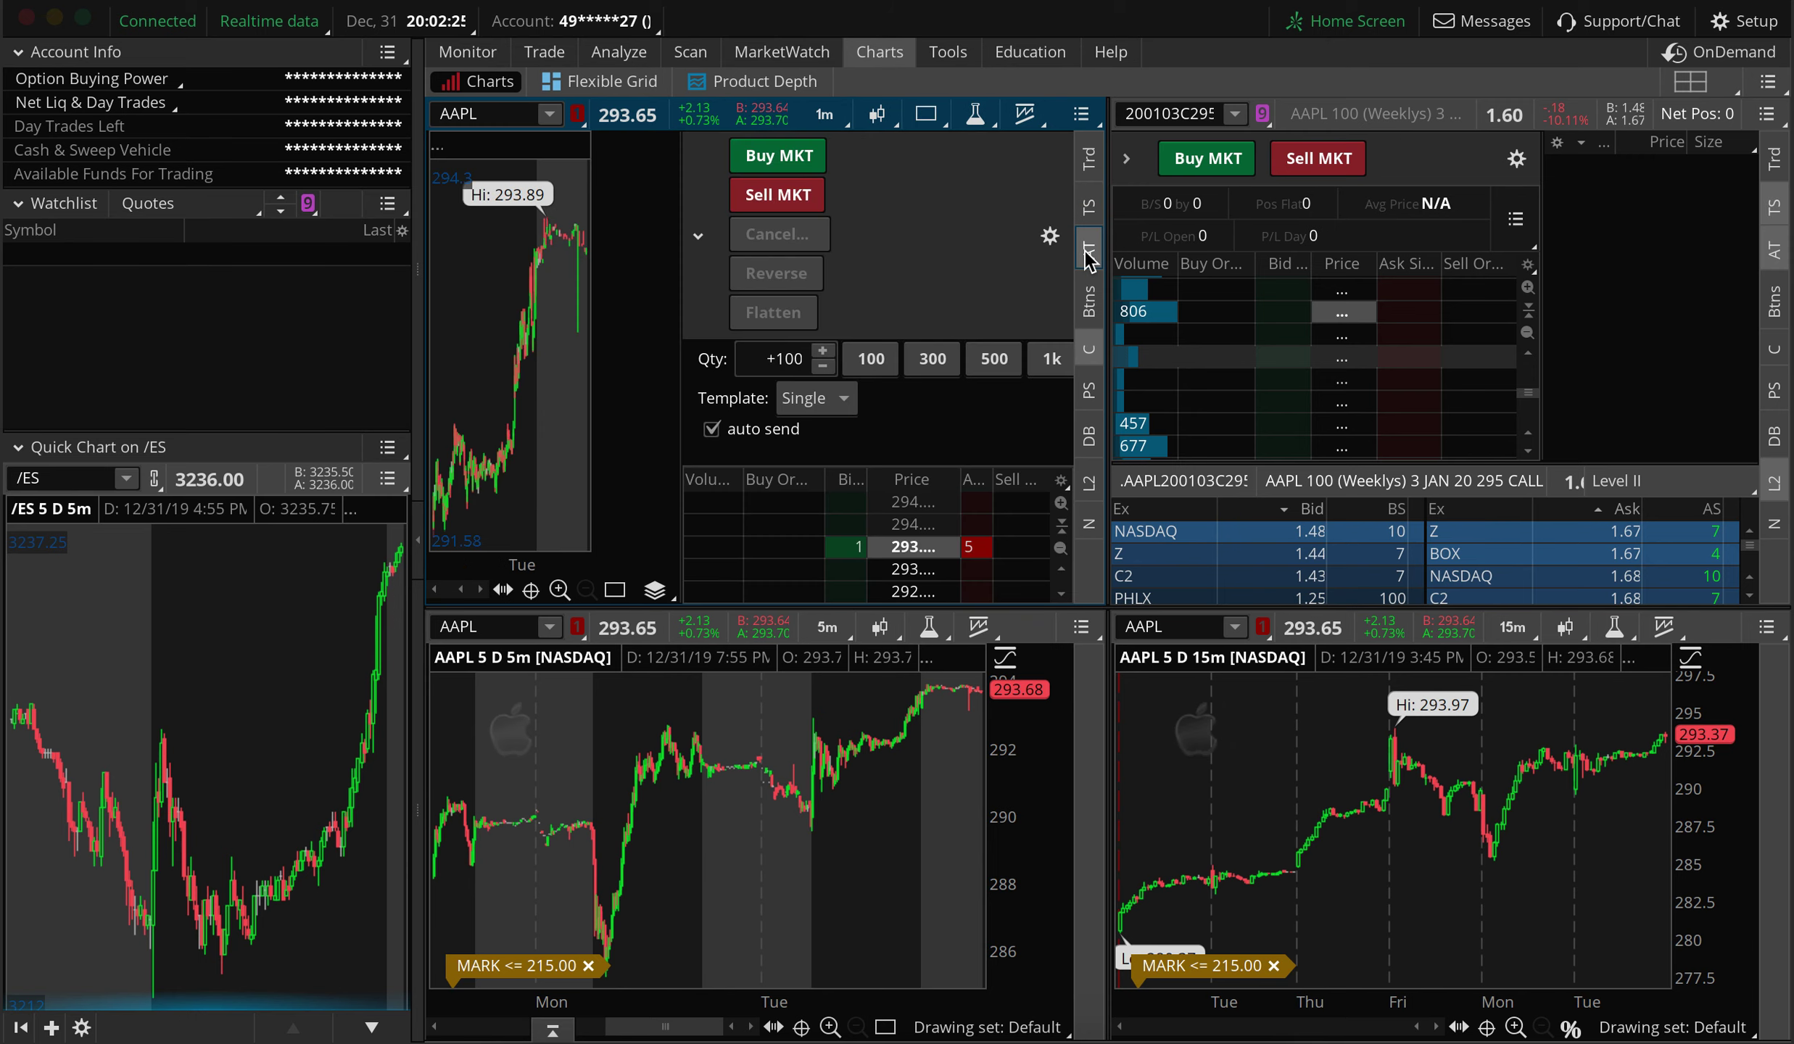
left_click(1088, 253)
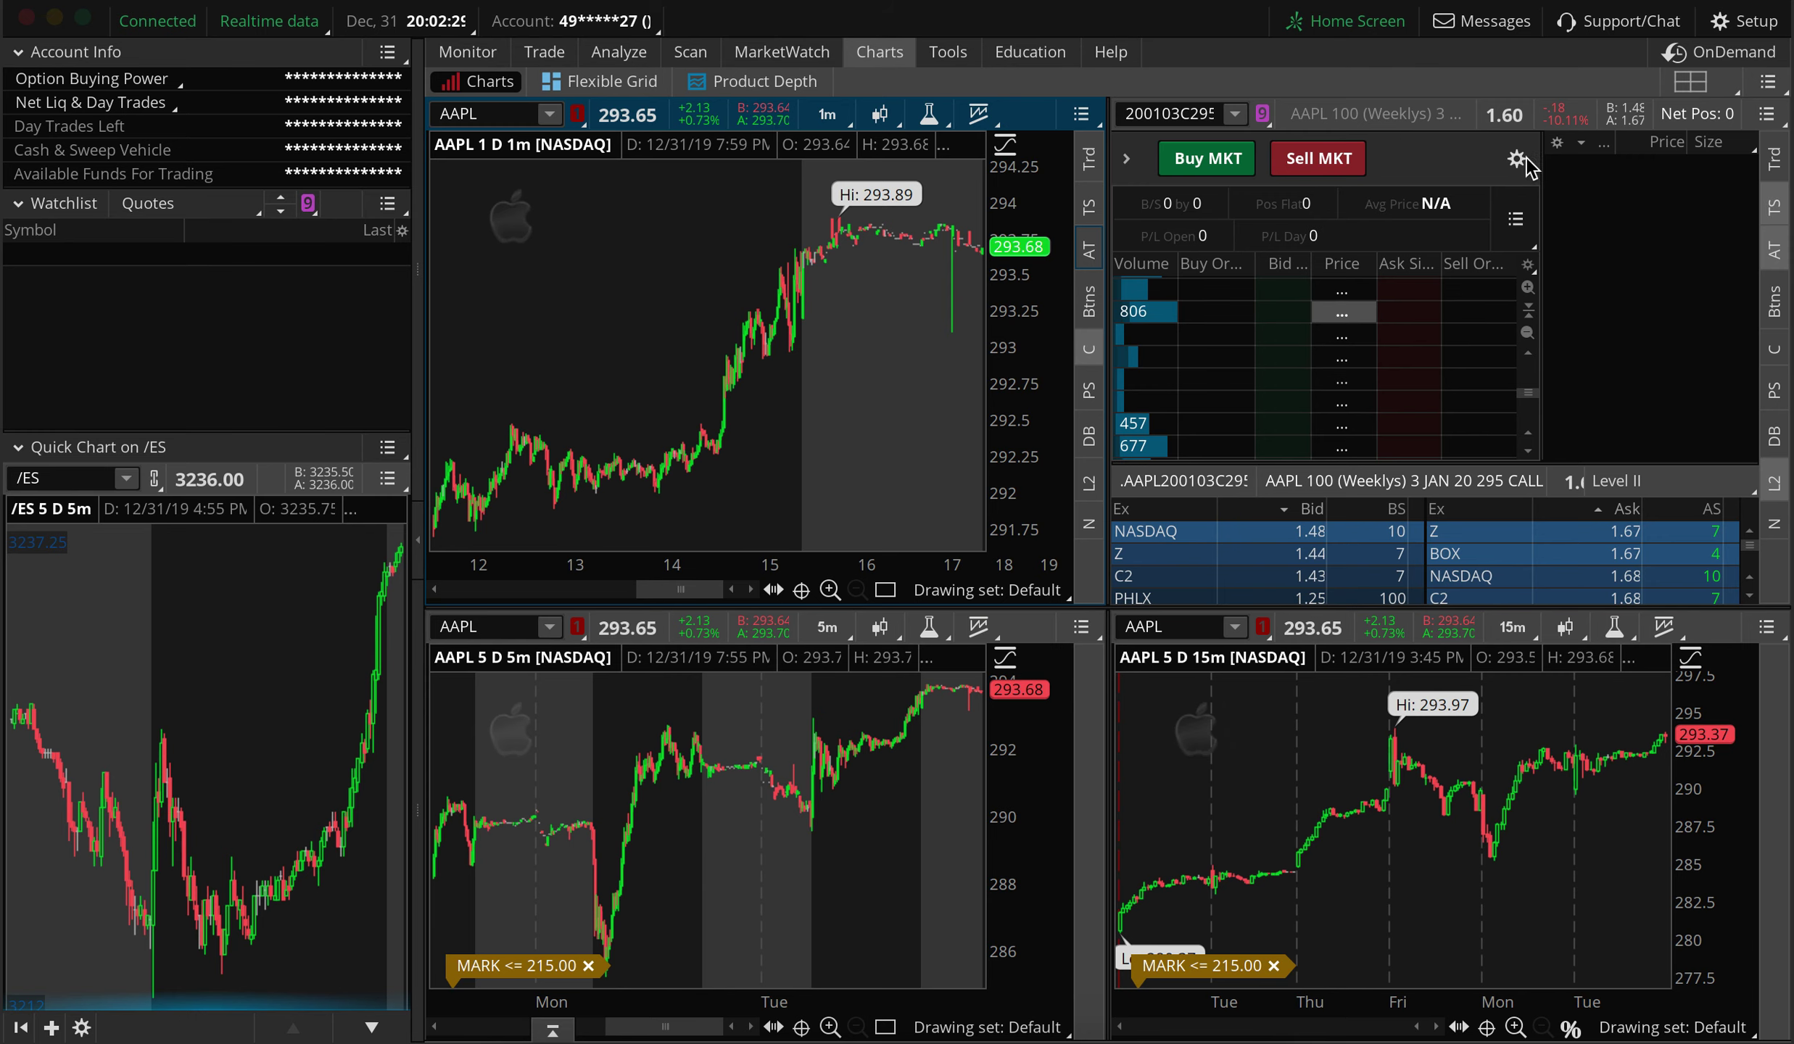
left_click(1774, 209)
left_click(1774, 491)
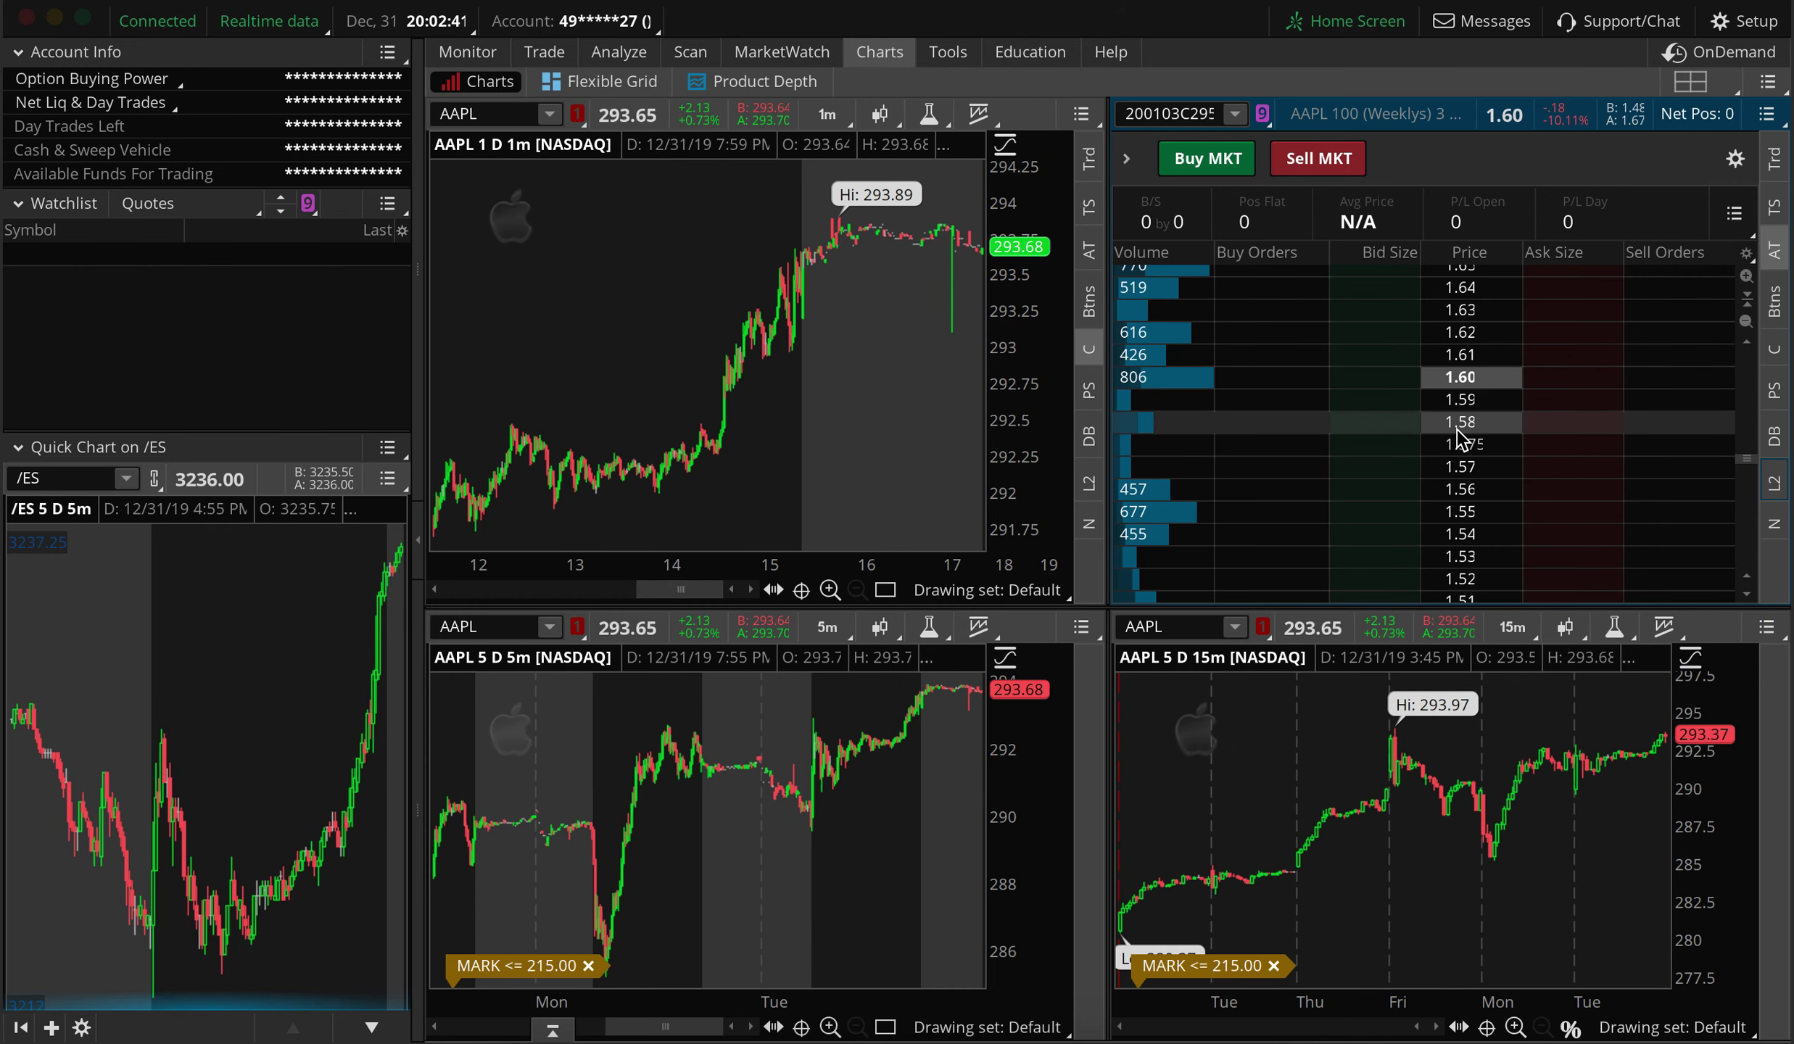
Step: Look up the AAPL 3 JAN 20 295 call in the option chain and return to the chart grid
left_click(545, 53)
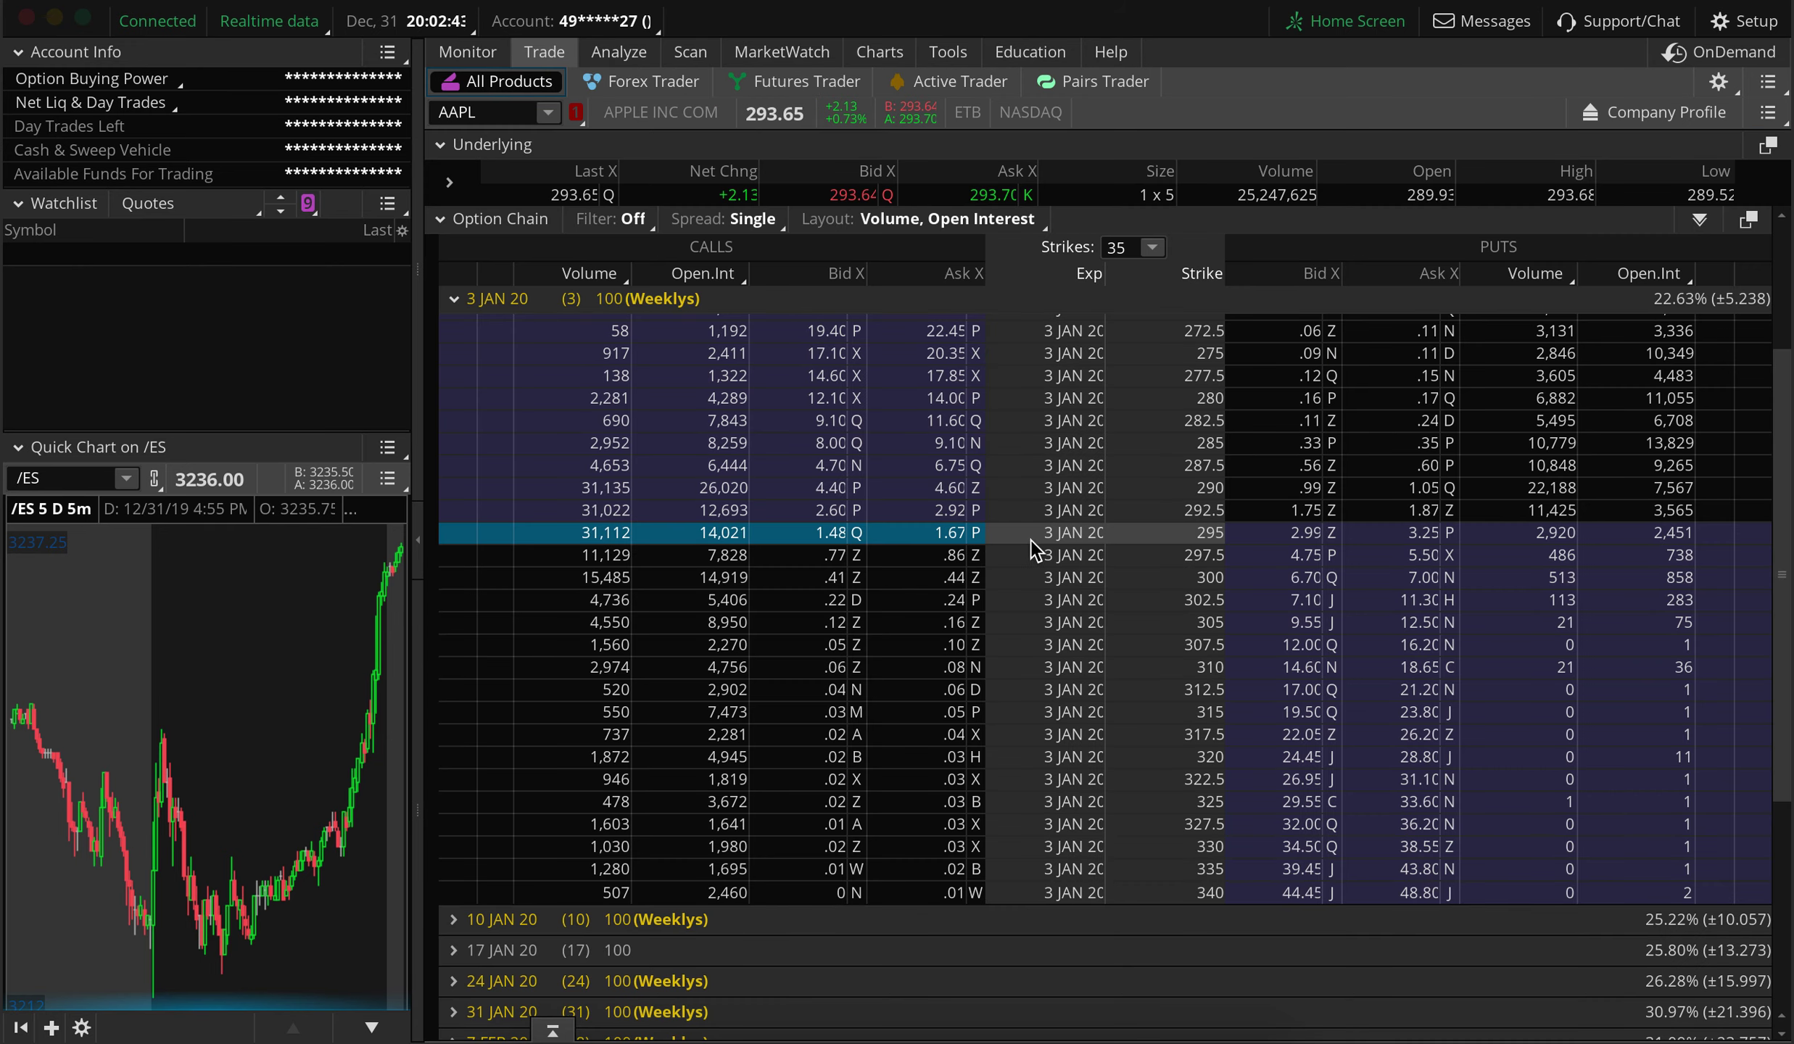
right_click(957, 557)
left_click(1012, 784)
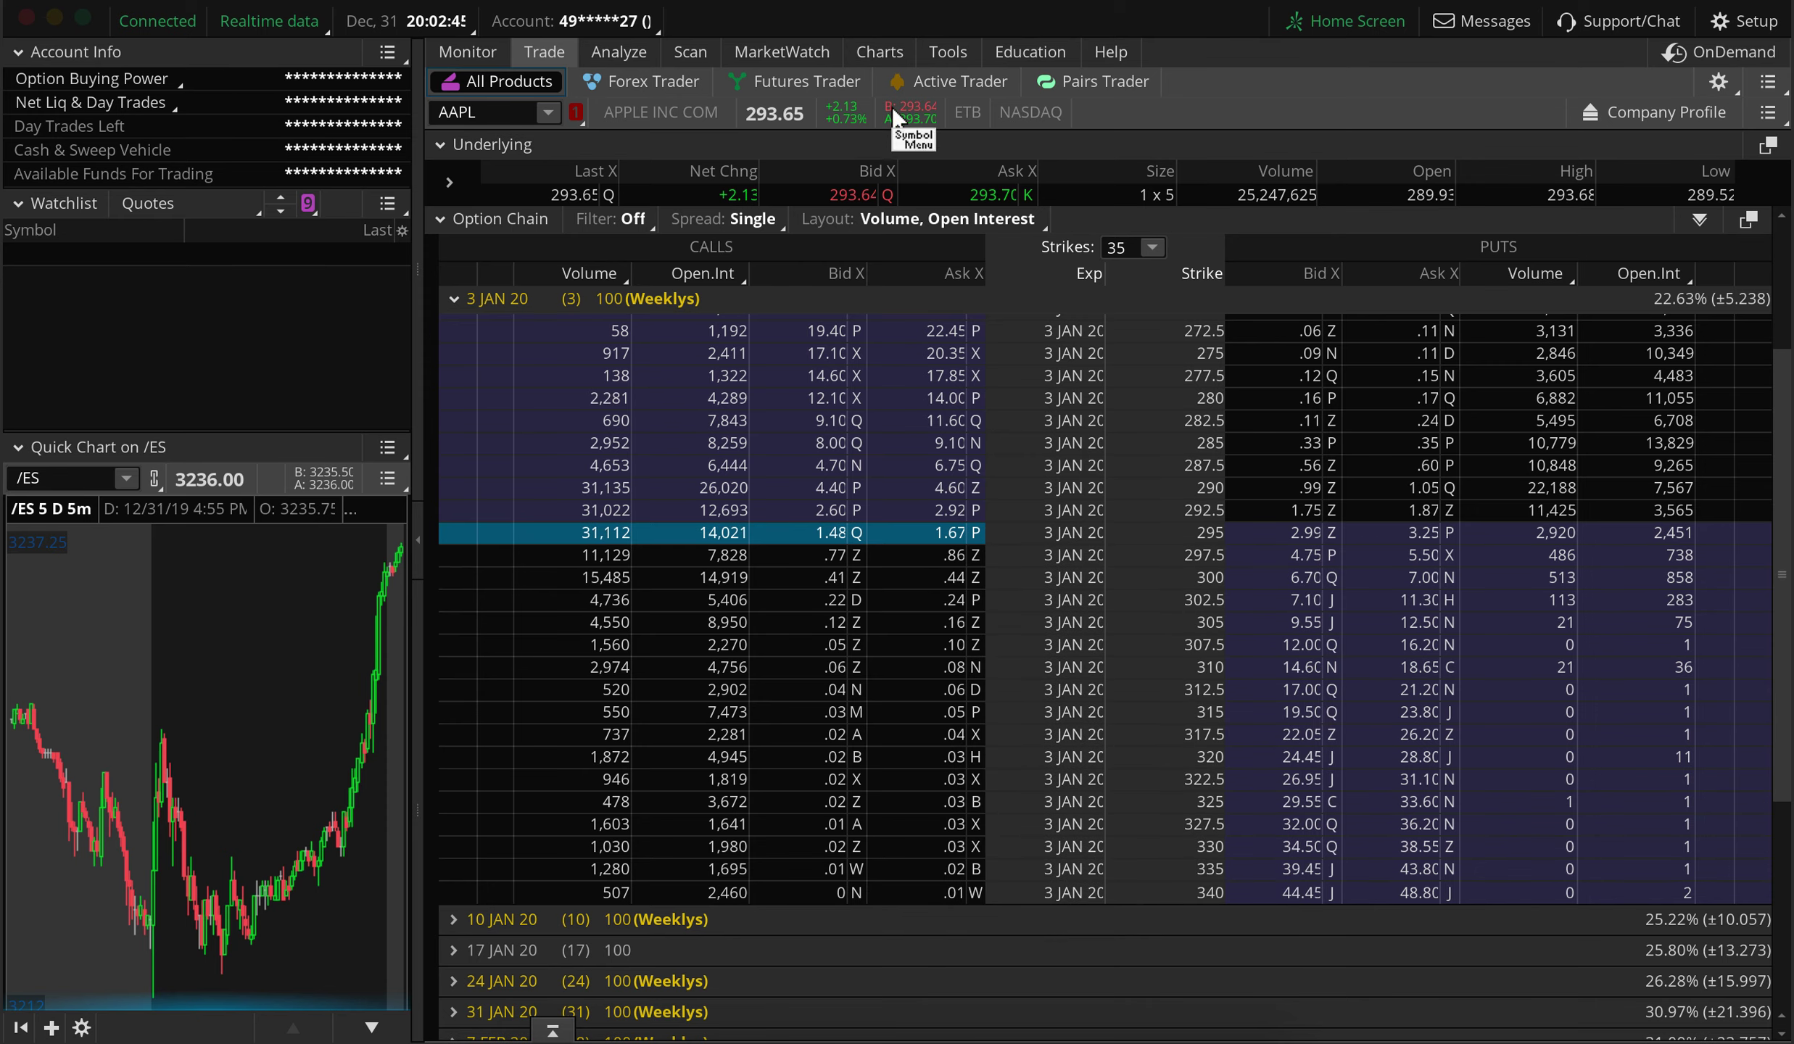
left_click(881, 52)
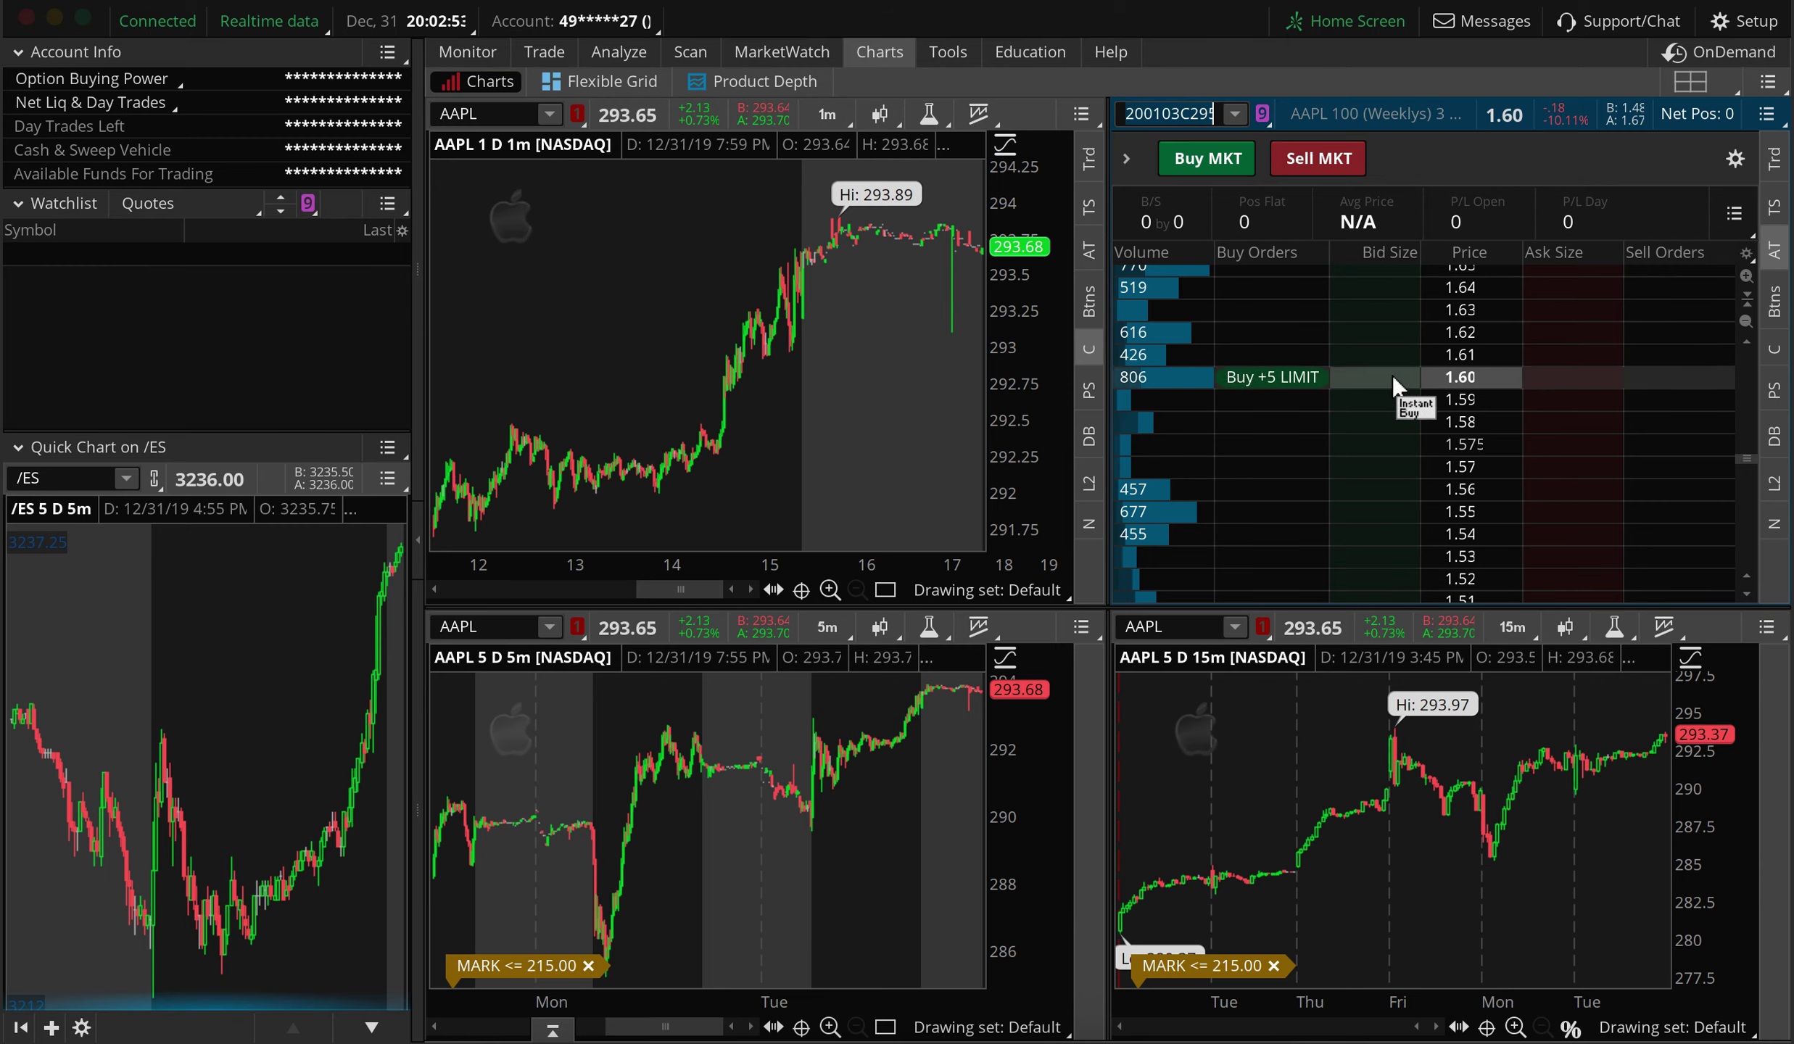
Step: Check the collapsible order controls above the option's price ladder and glance back at the option chain
left_click(1129, 160)
left_click(1128, 160)
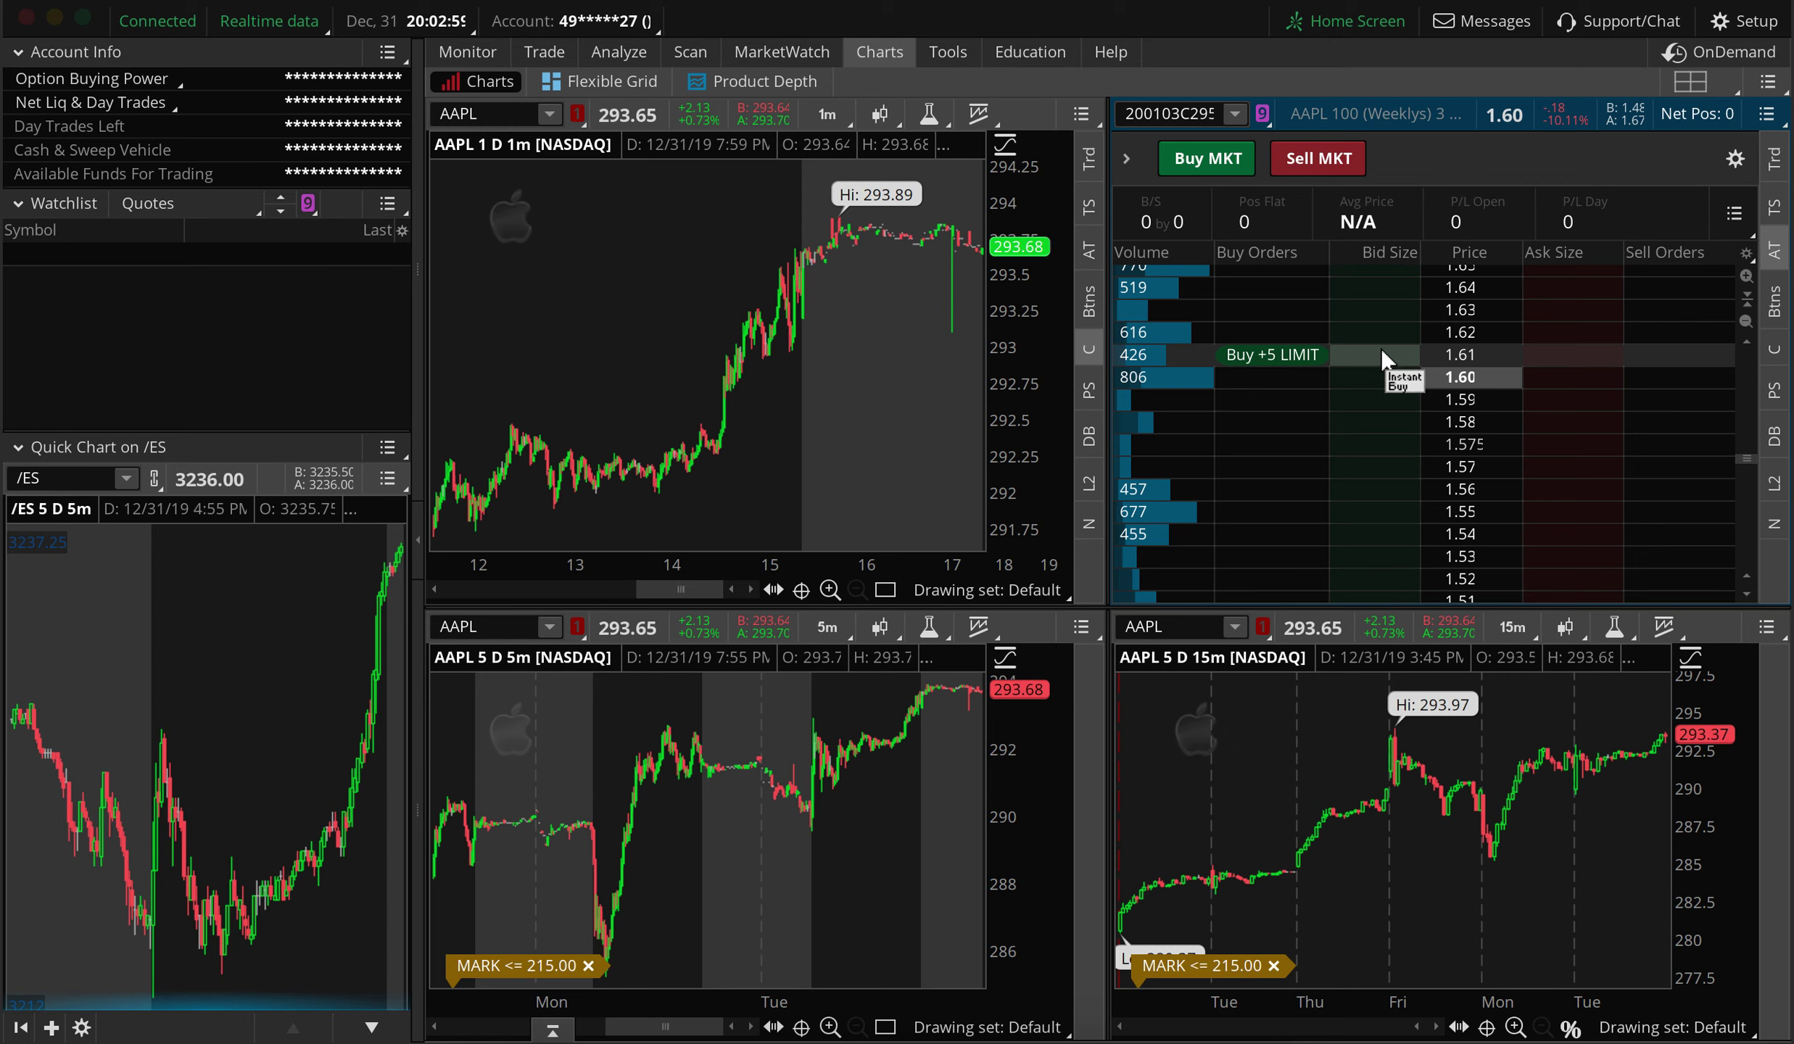
left_click(1129, 161)
left_click(1128, 156)
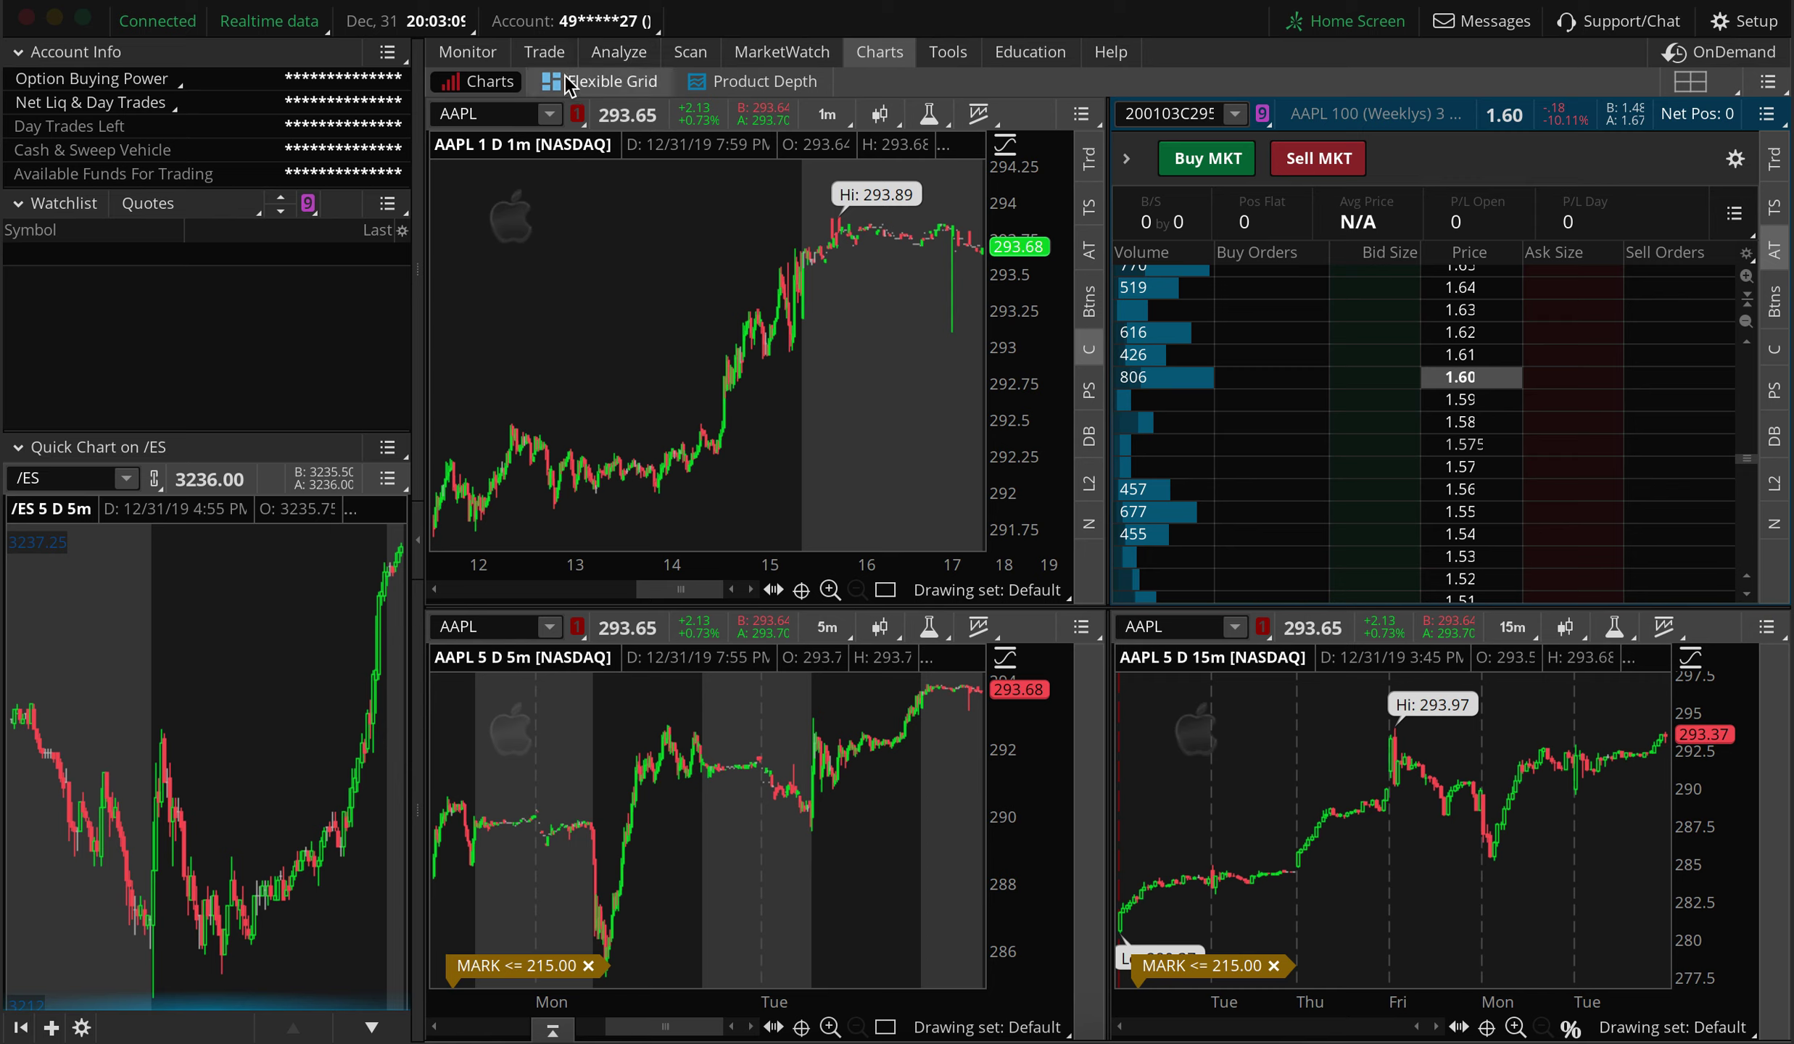
left_click(541, 47)
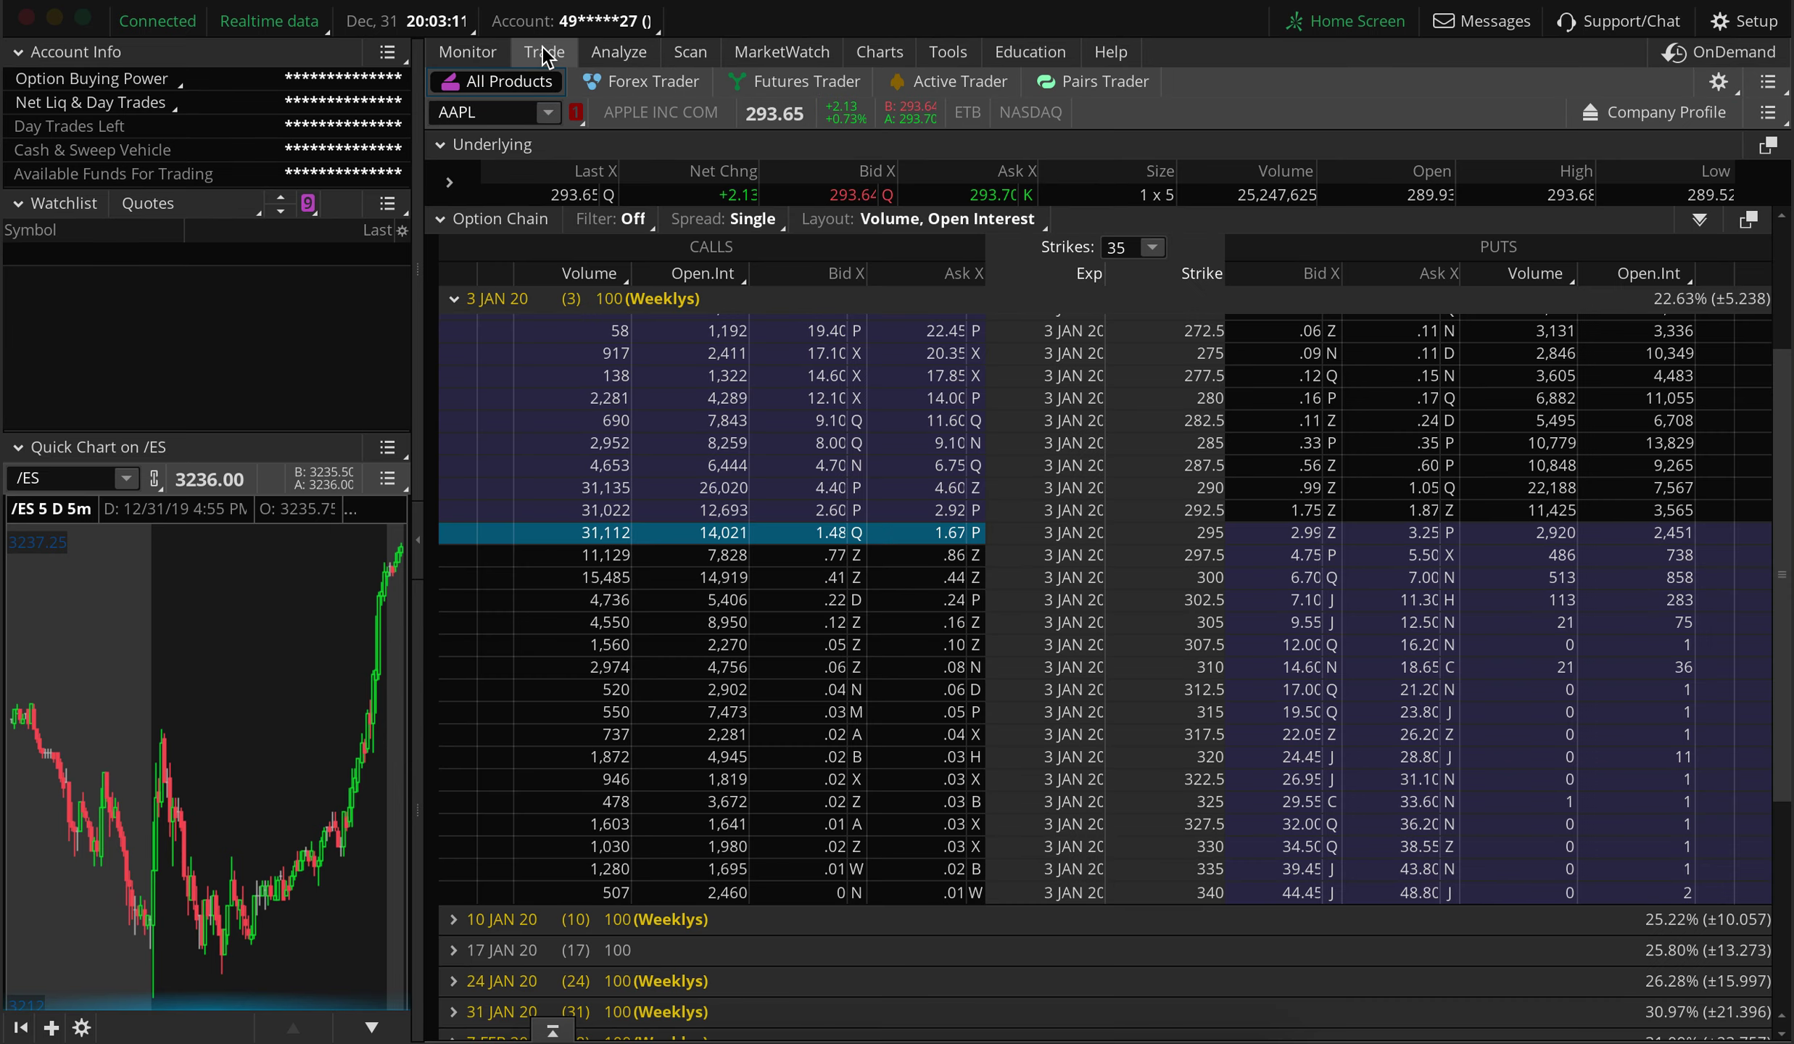
left_click(899, 62)
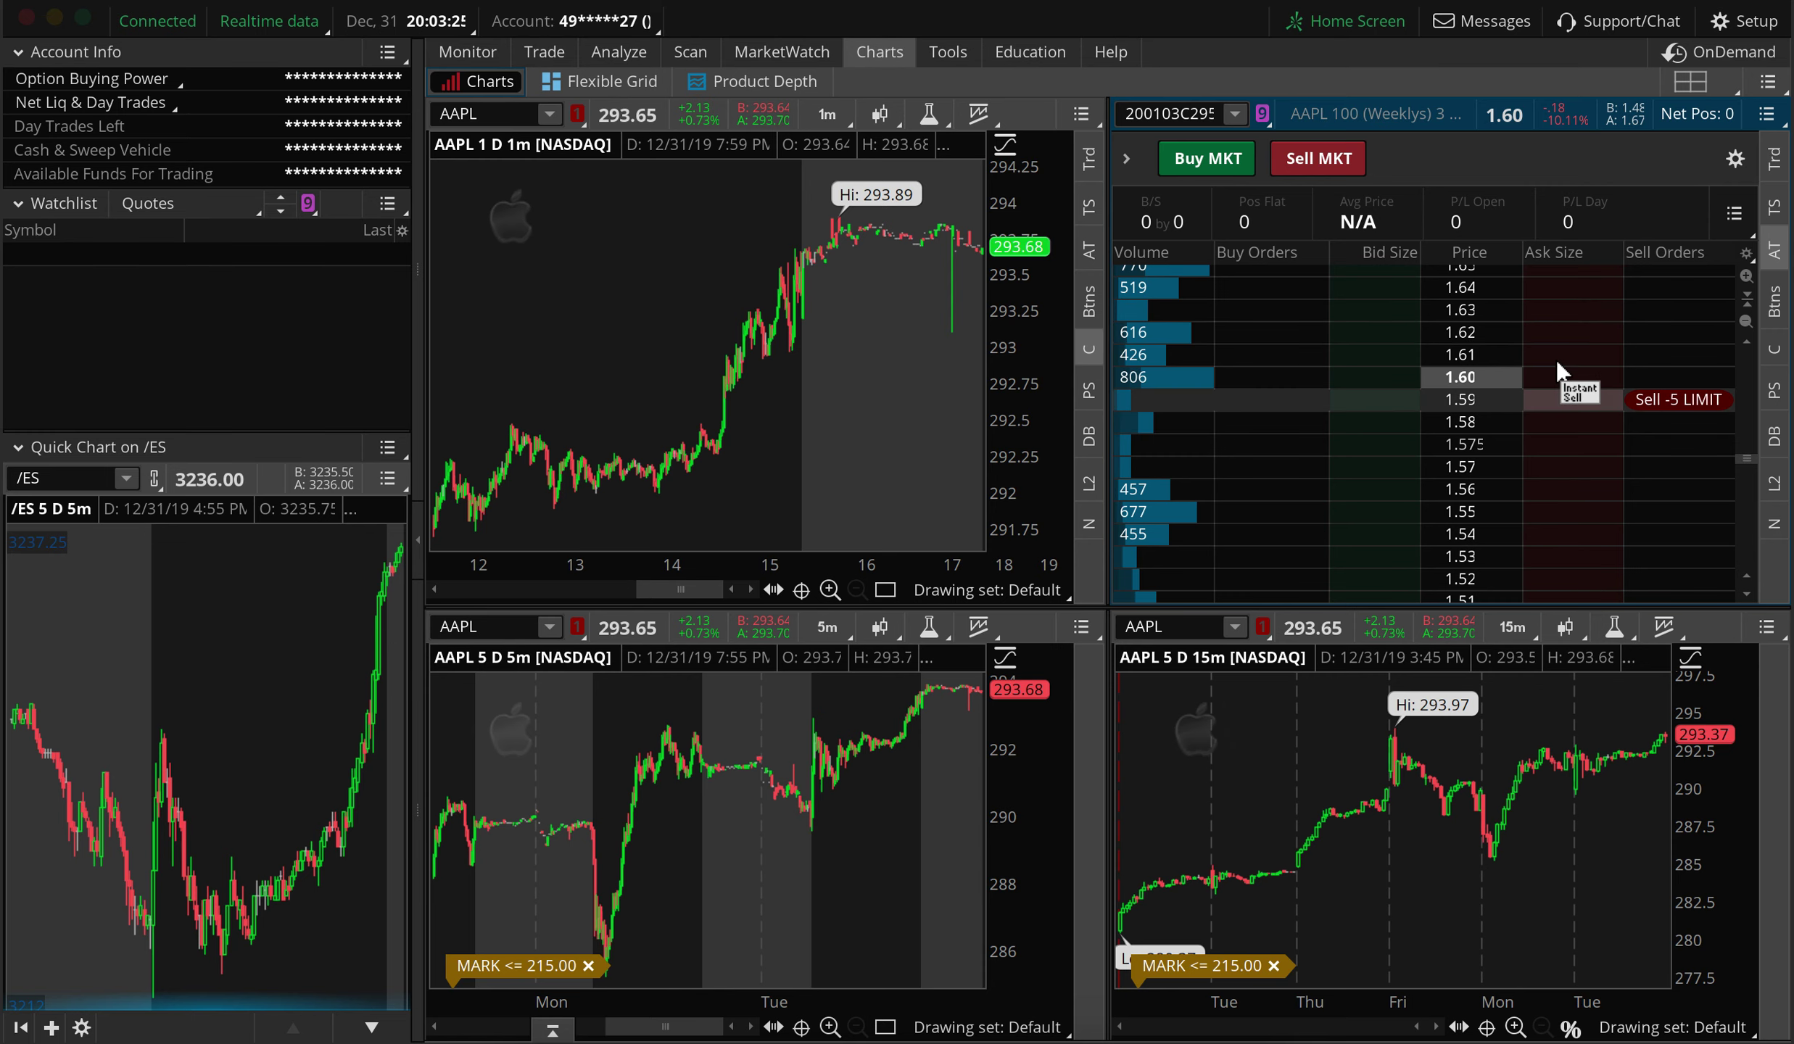
Step: Show Time & Sales and Level II around the option's price ladder and widen the ladder slightly
left_click(1775, 209)
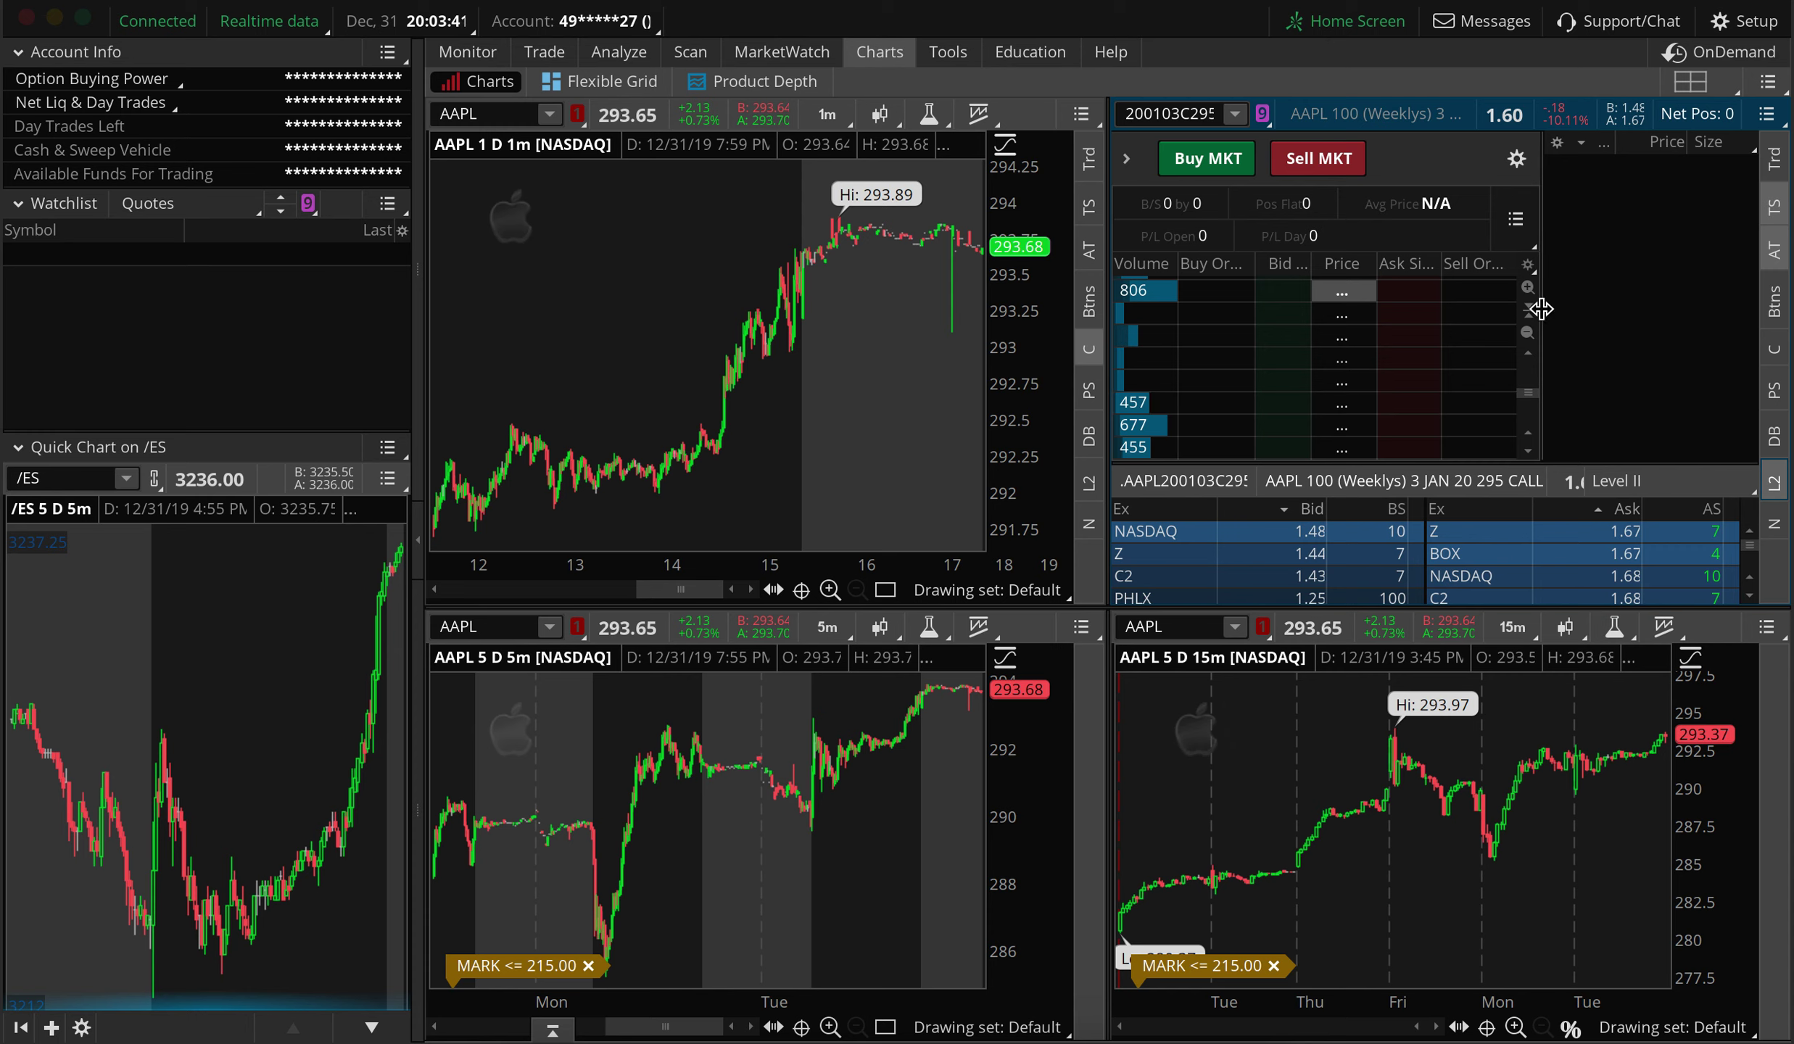
left_click_drag(1542, 307, 1595, 309)
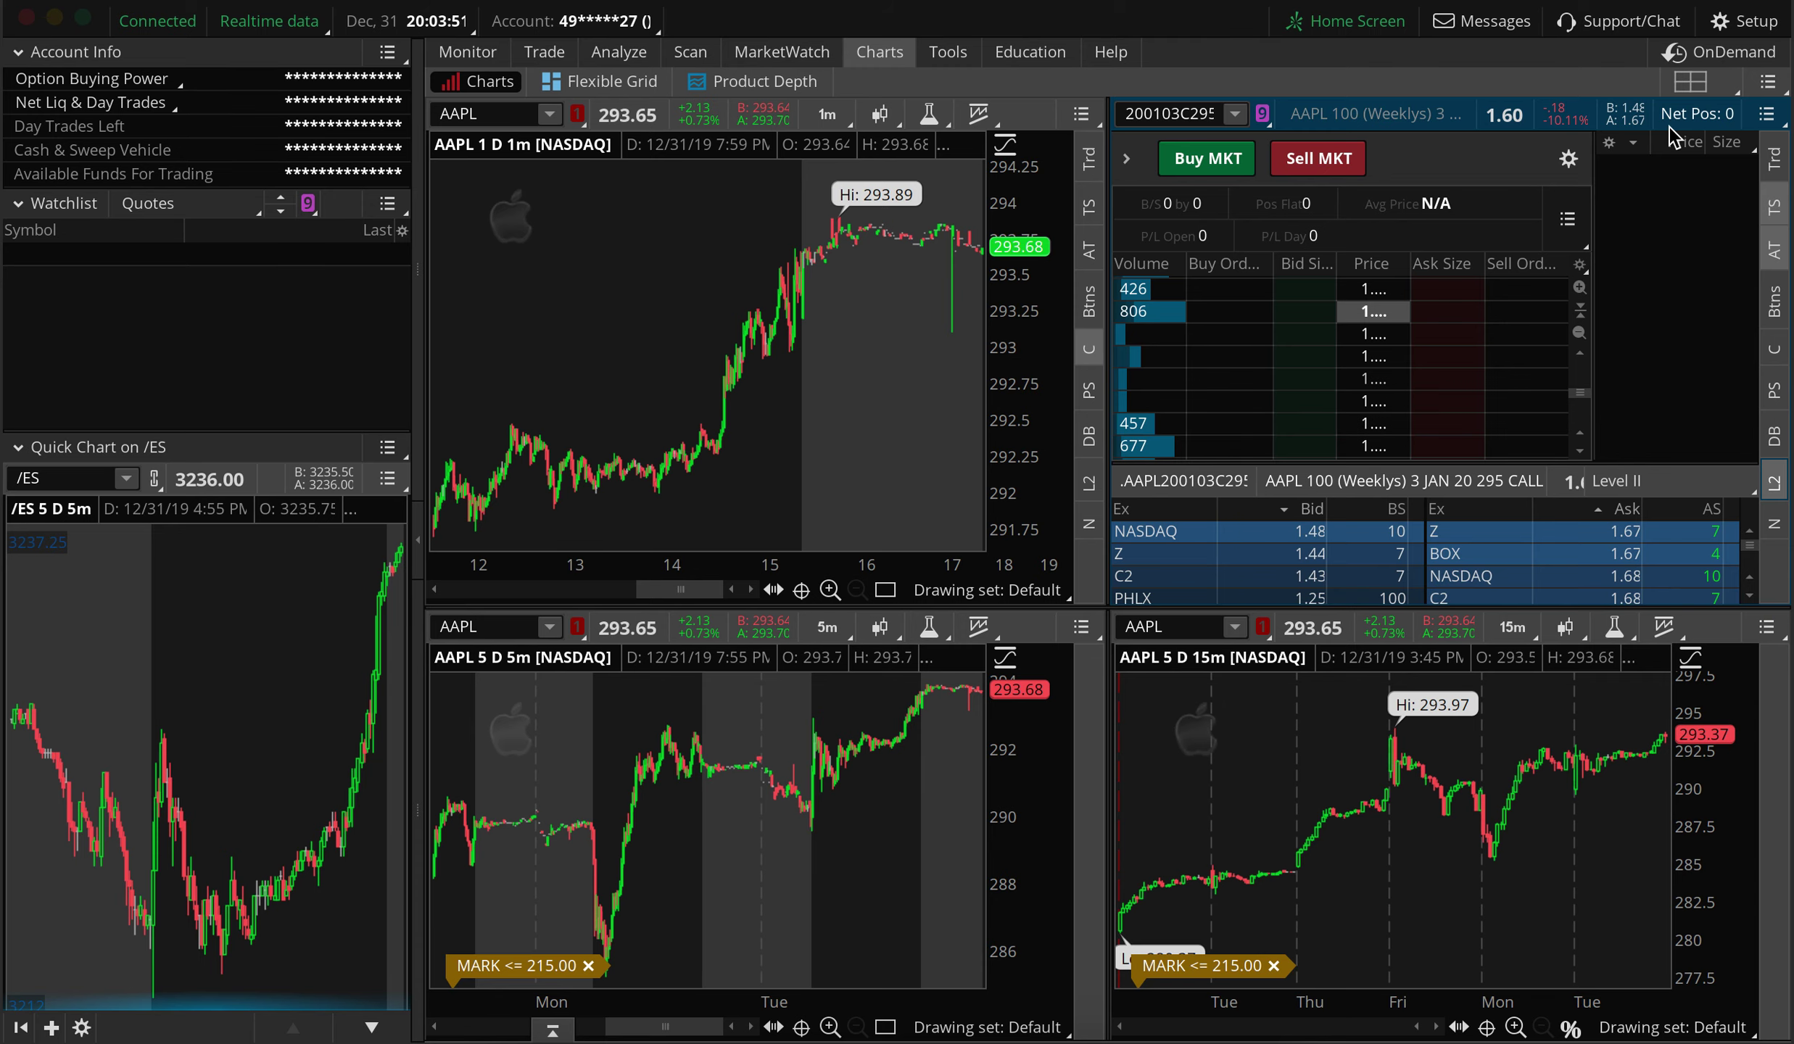
Step: Enter OnDemand replay mode and pause the playback at Dec 23 09:33:15
left_click(1729, 54)
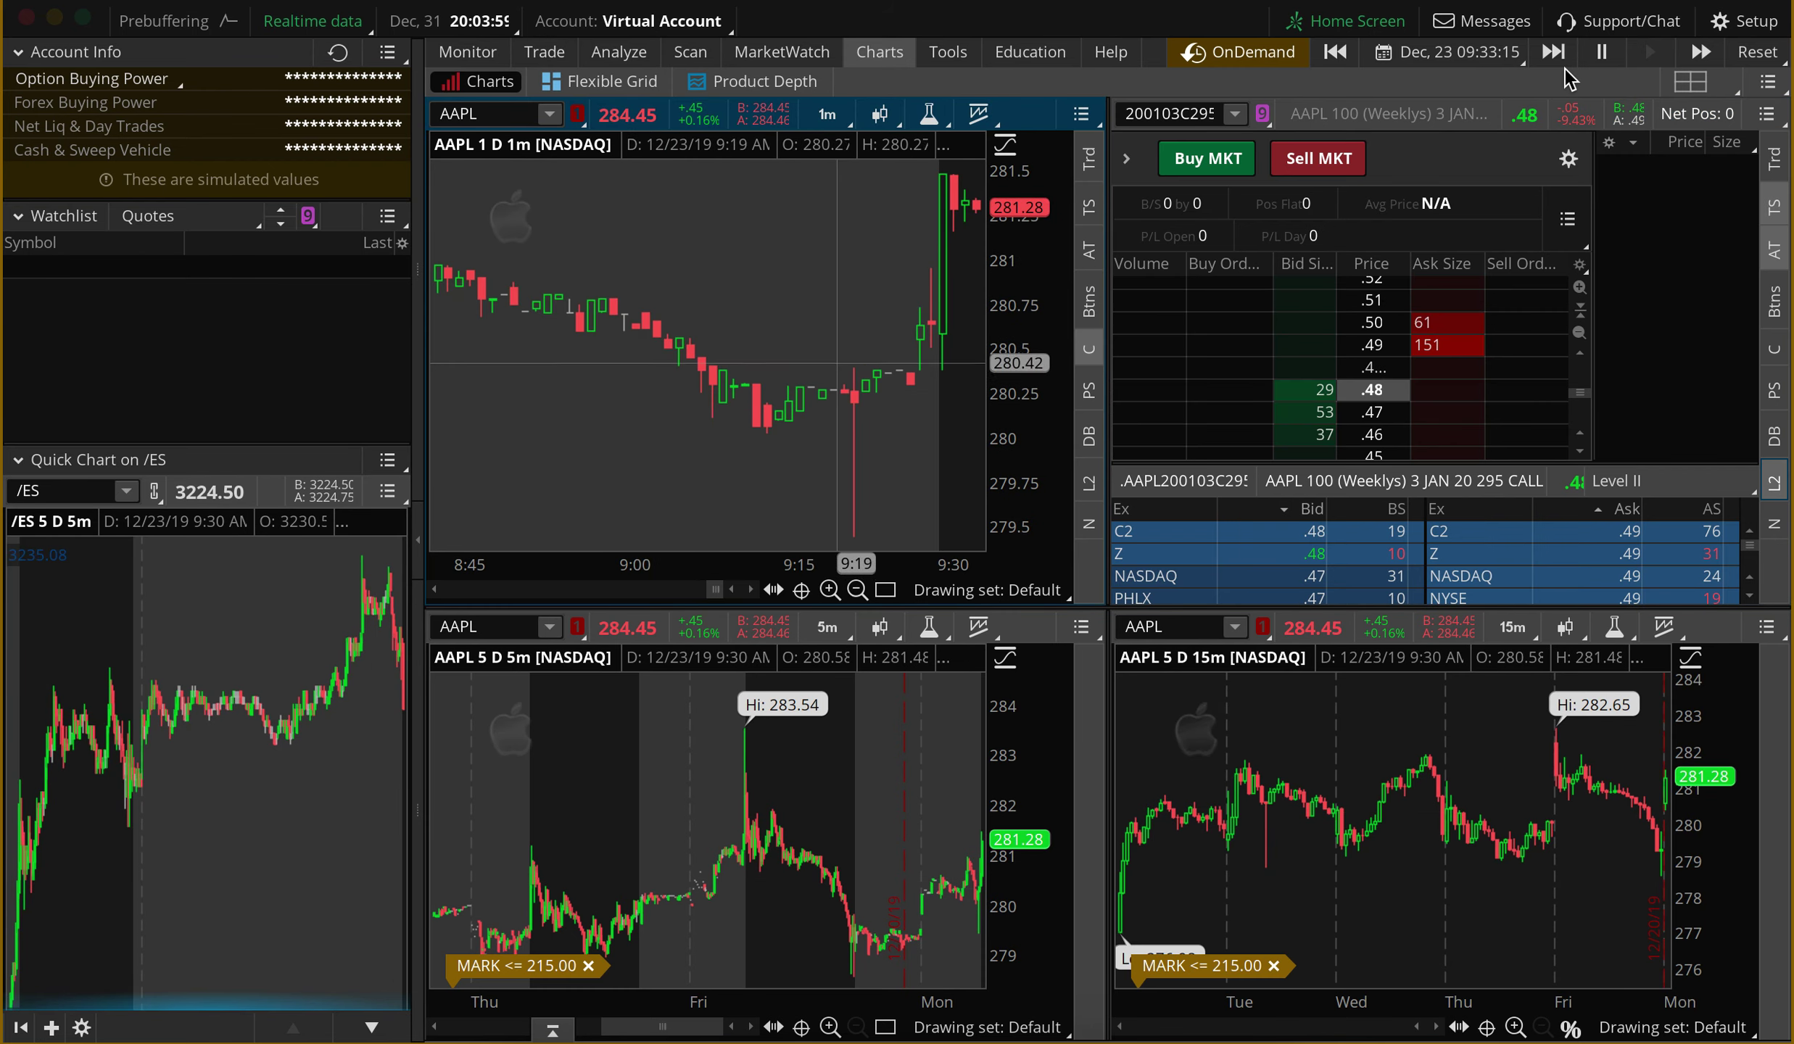
left_click(1600, 52)
scroll(768, 834, "up", 5)
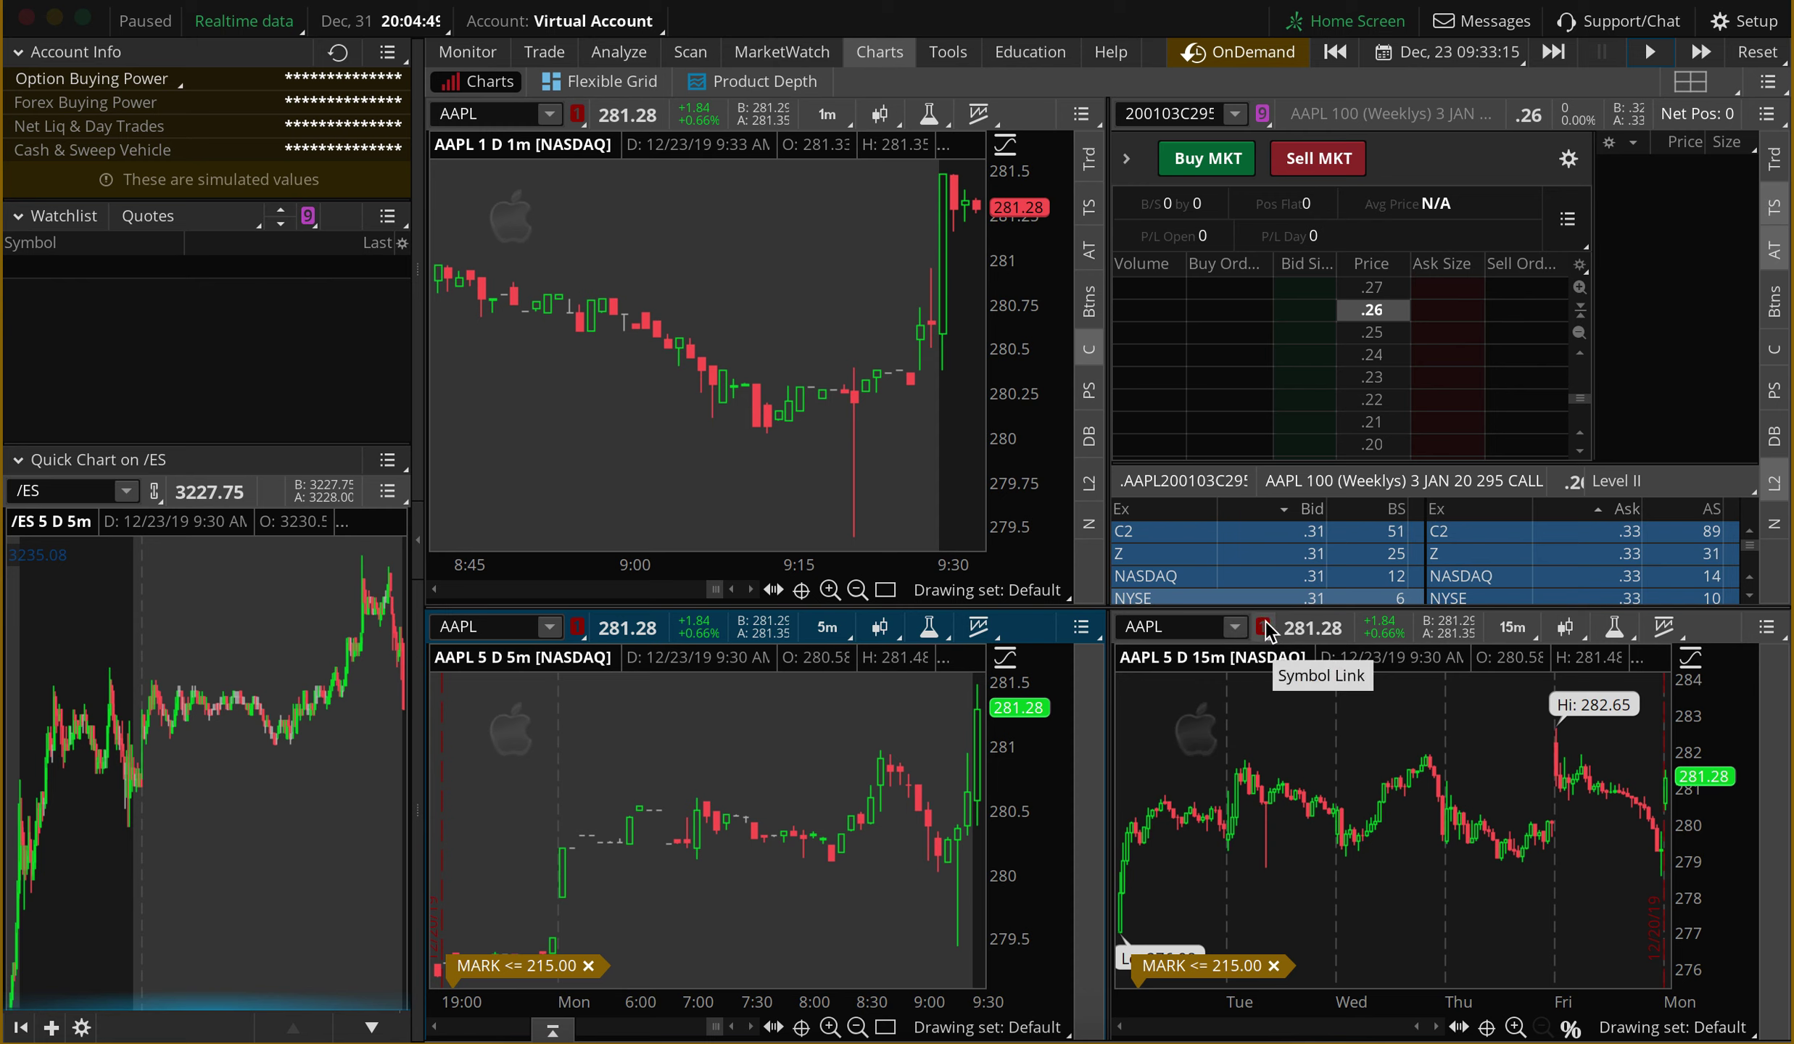
Step: Change the linked charts' symbol to NVDA and view the symbol link colours available for the five-minute chart
left_click(461, 115)
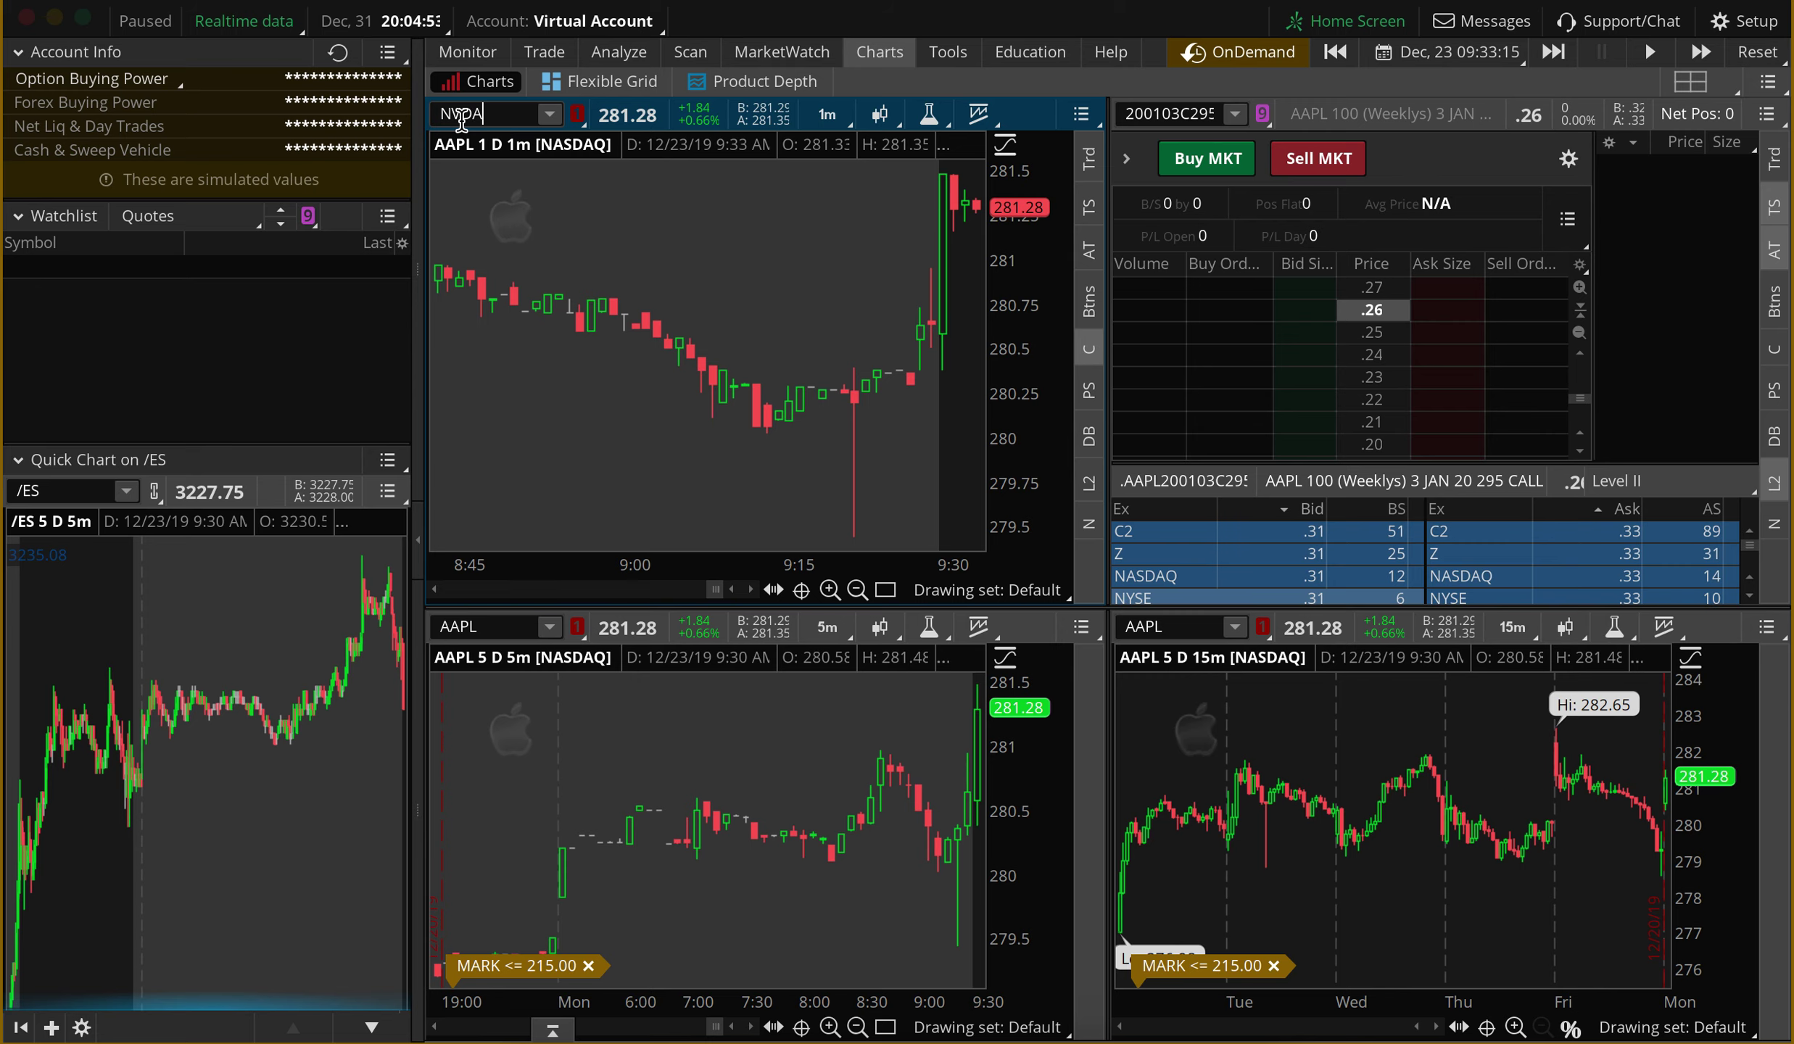
type("NVDA")
key("Return")
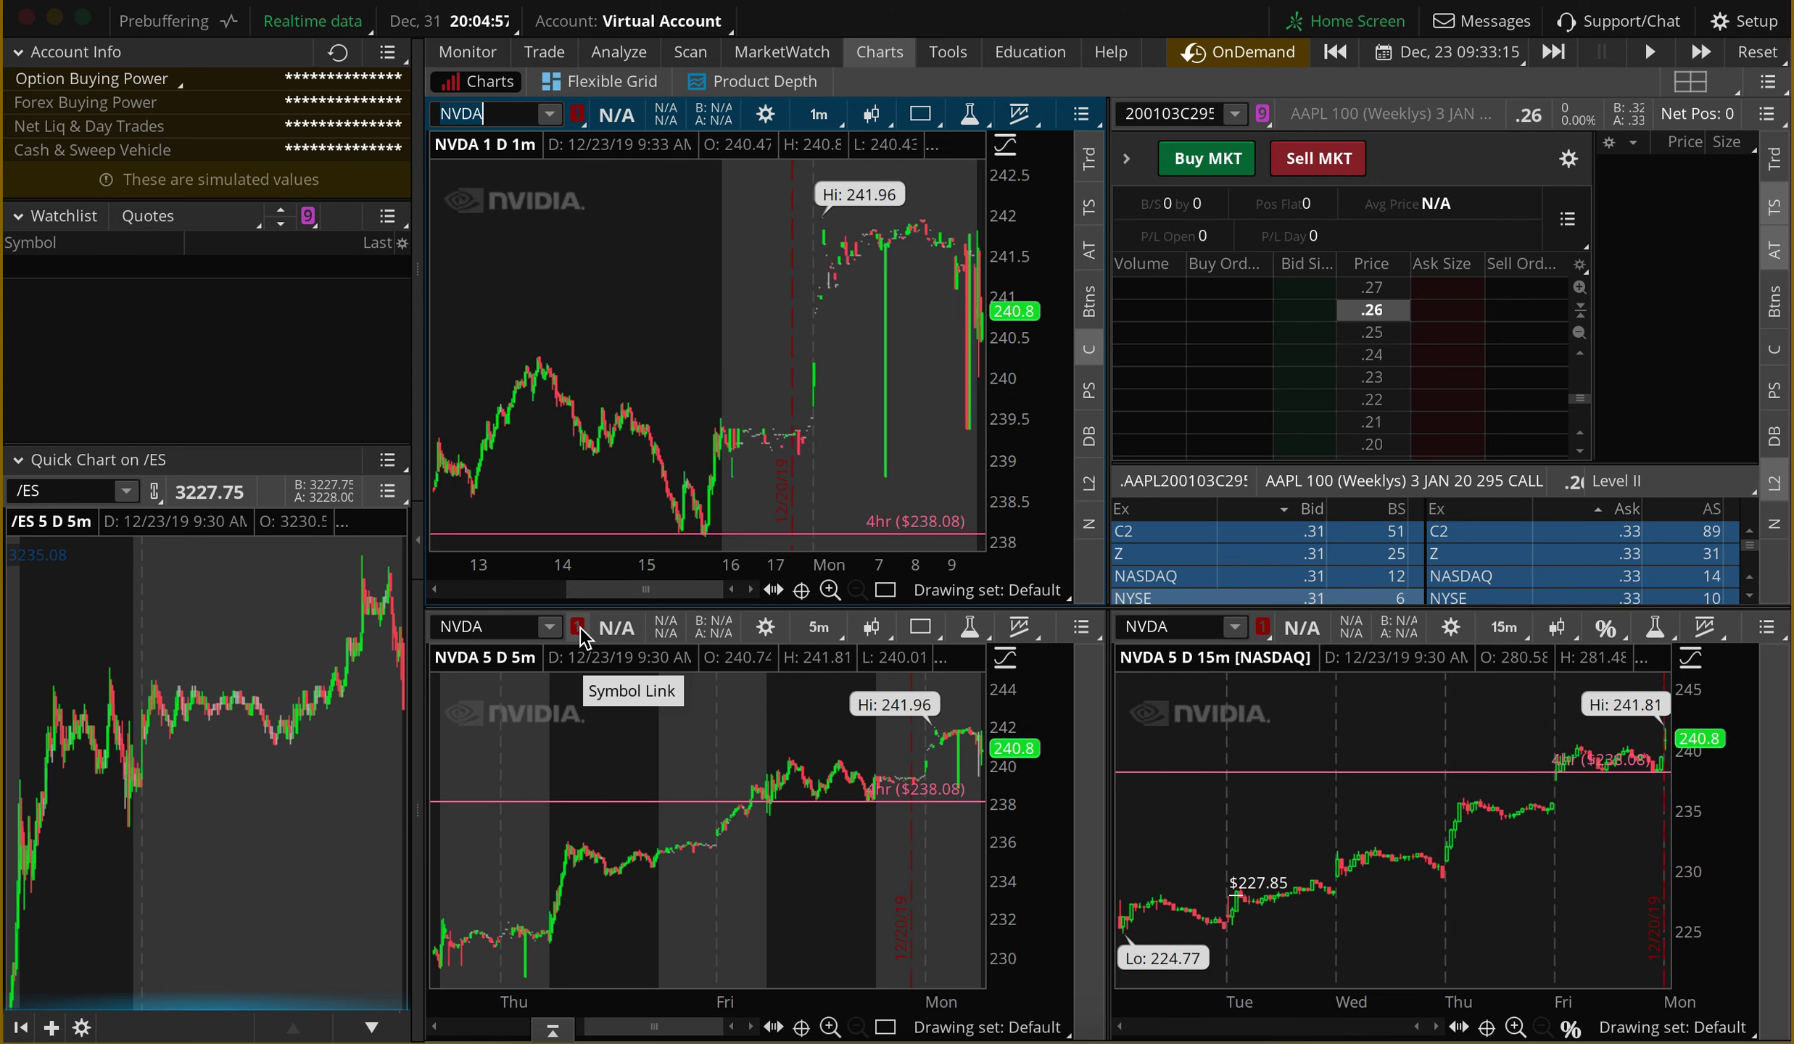
left_click(578, 628)
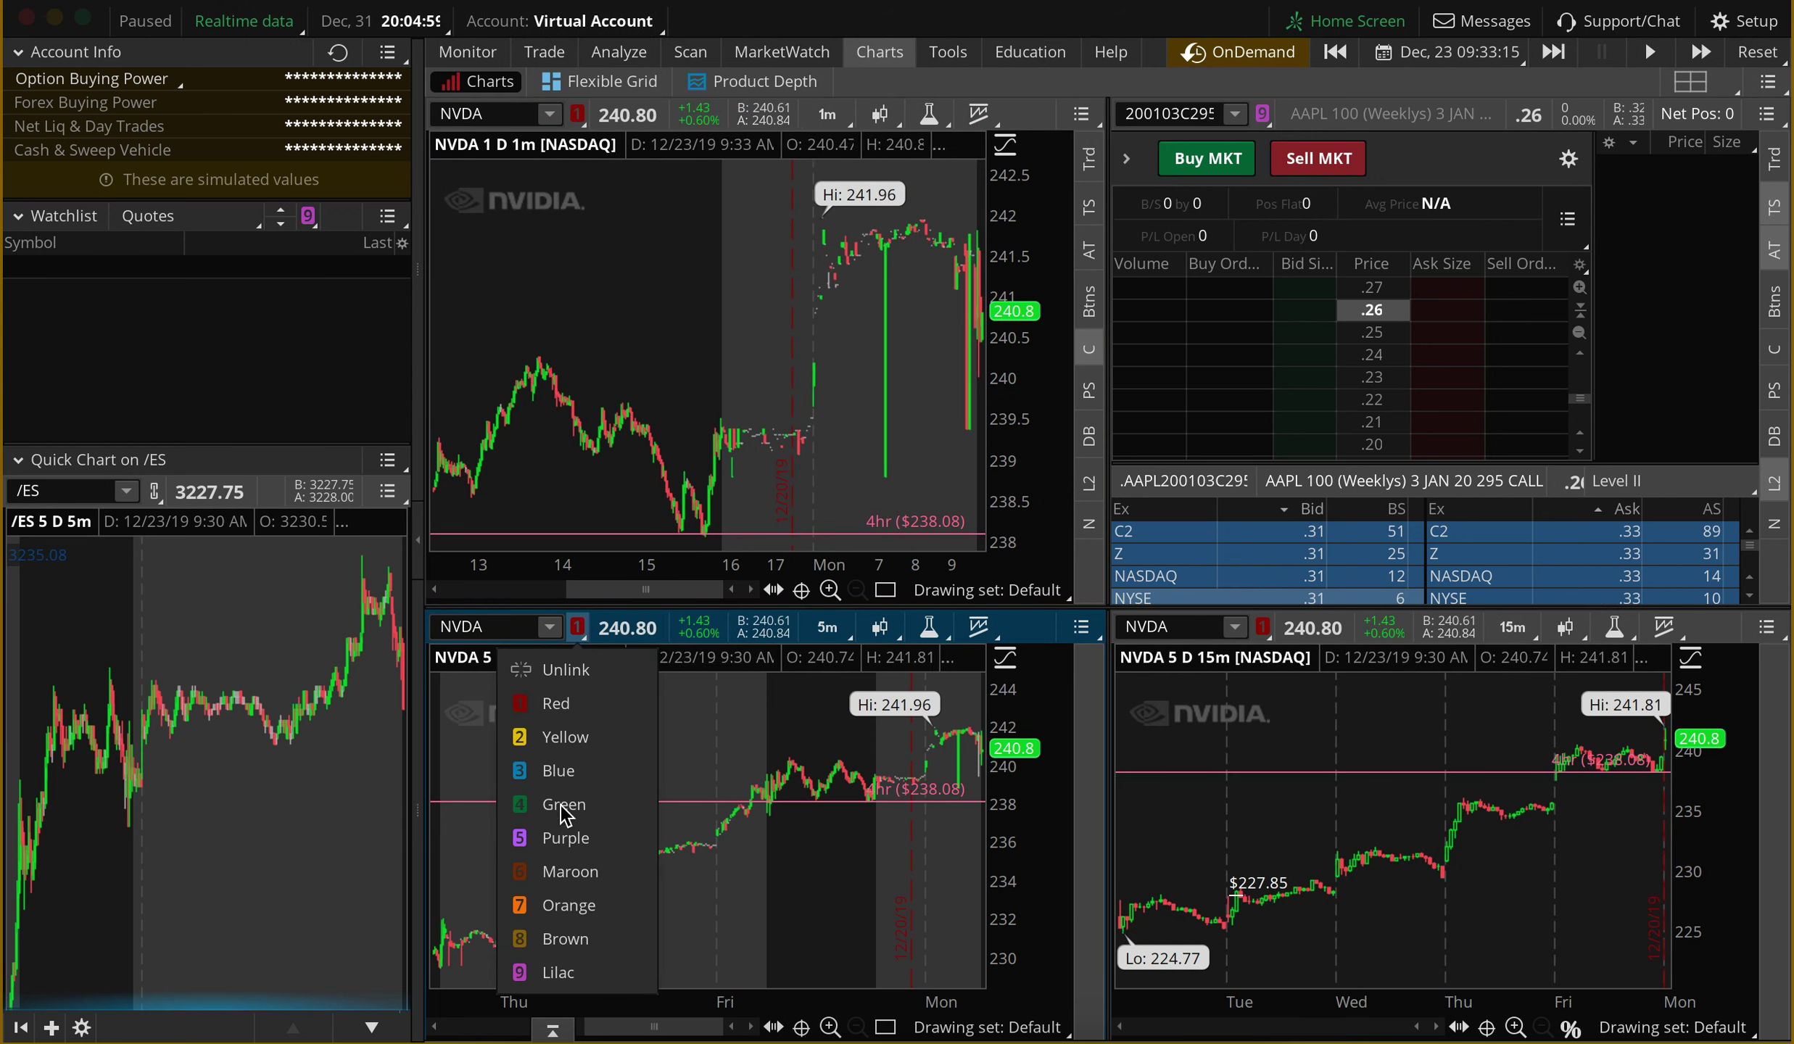
left_click(583, 622)
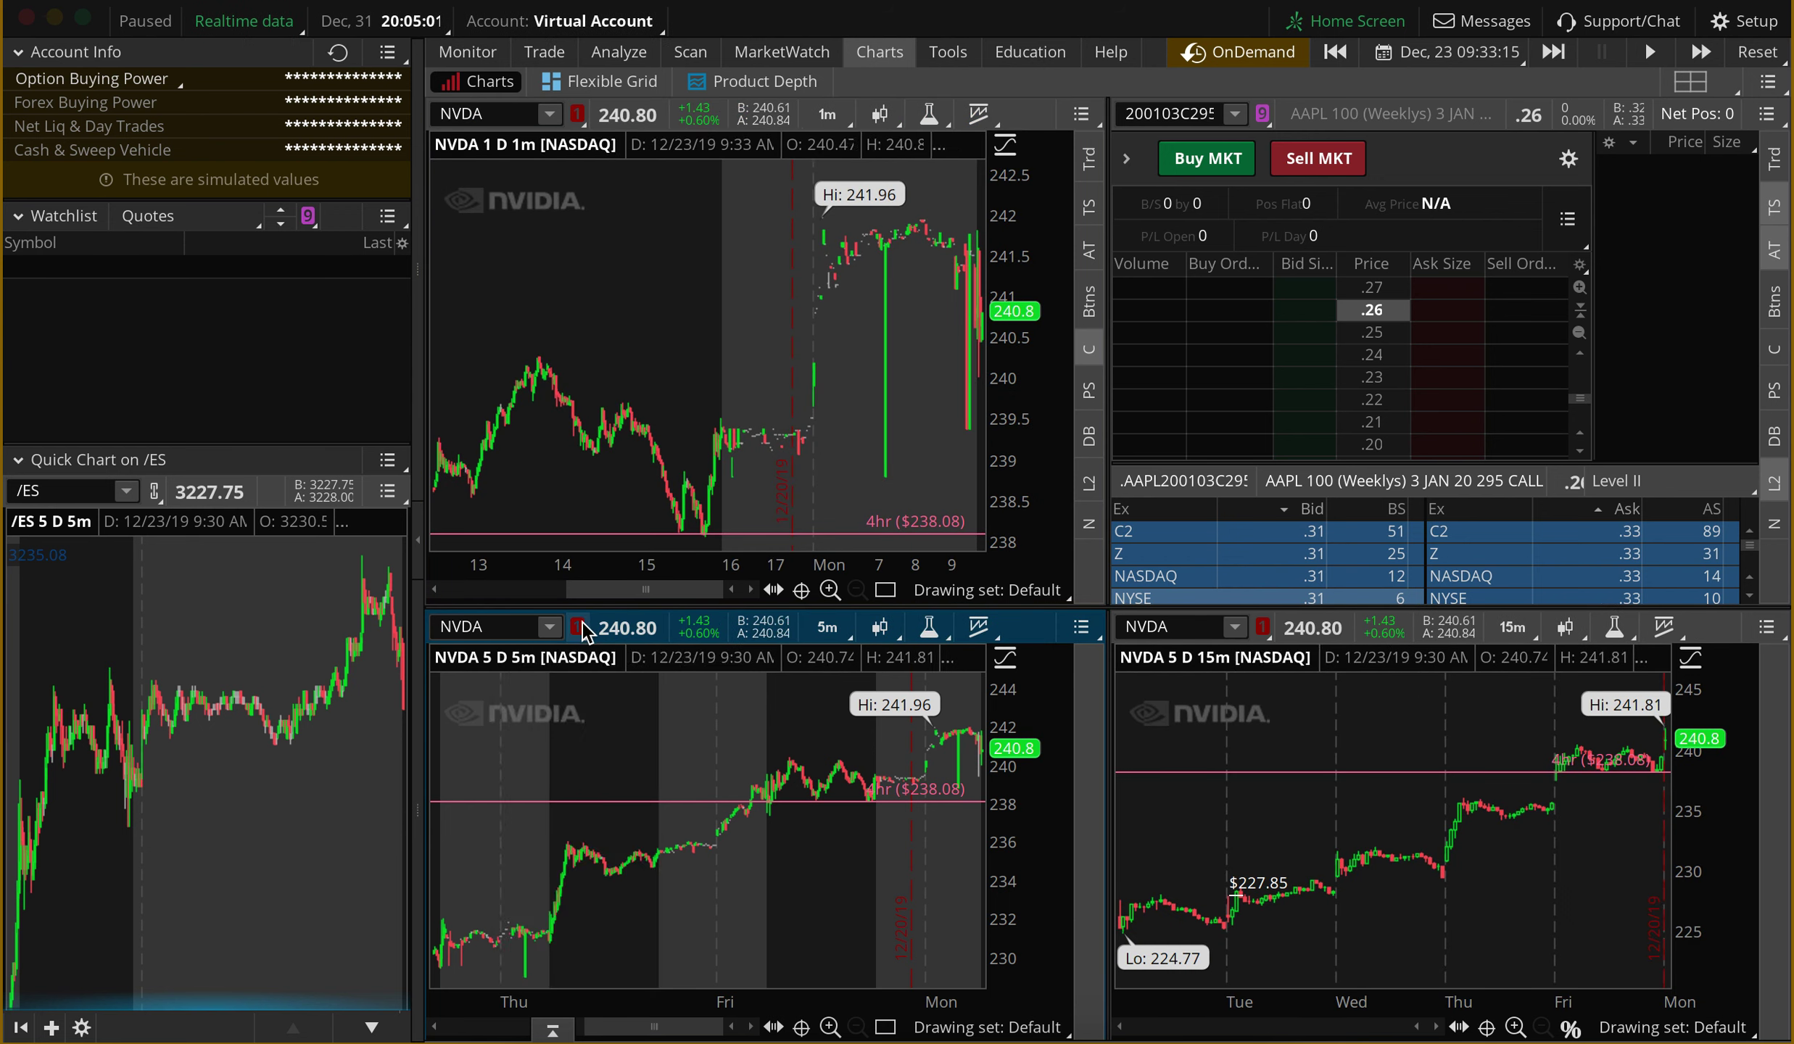
Step: Switch the linked charts to TSLA and back to AAPL
left_click(513, 116)
type("TSLA")
key("Return")
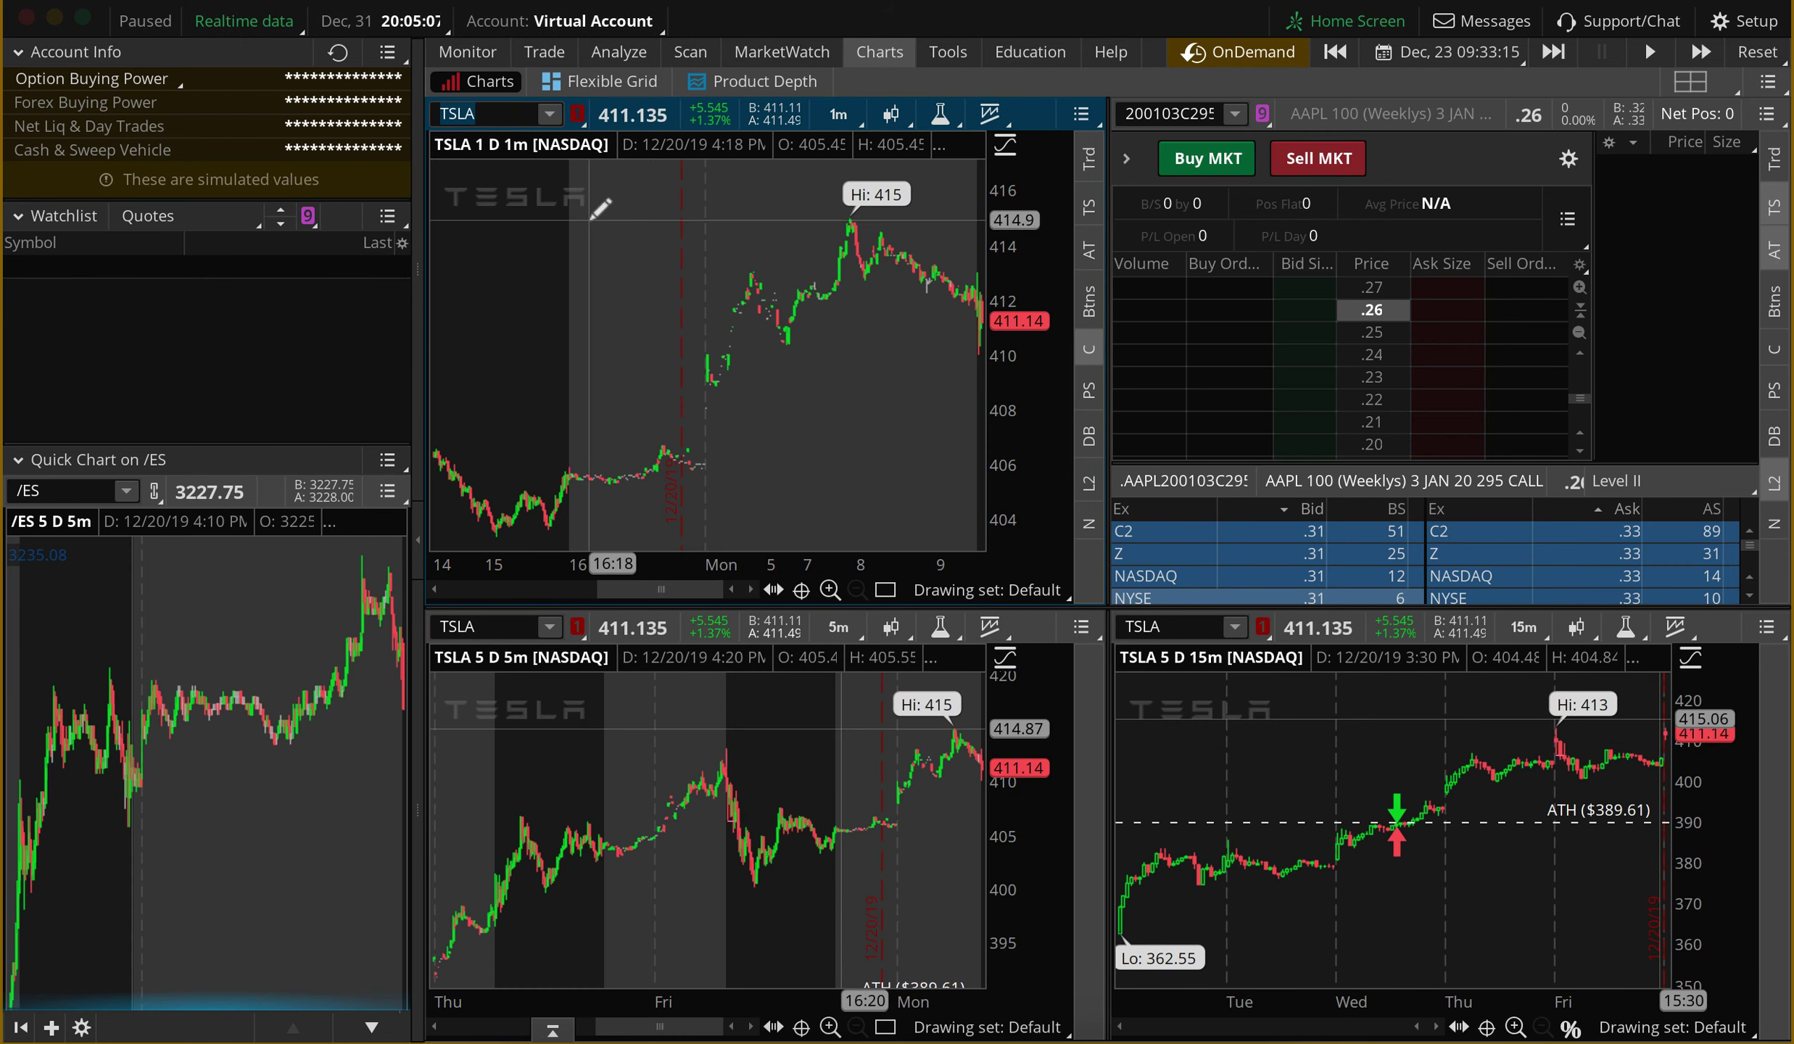
type("AAPL")
key("Return")
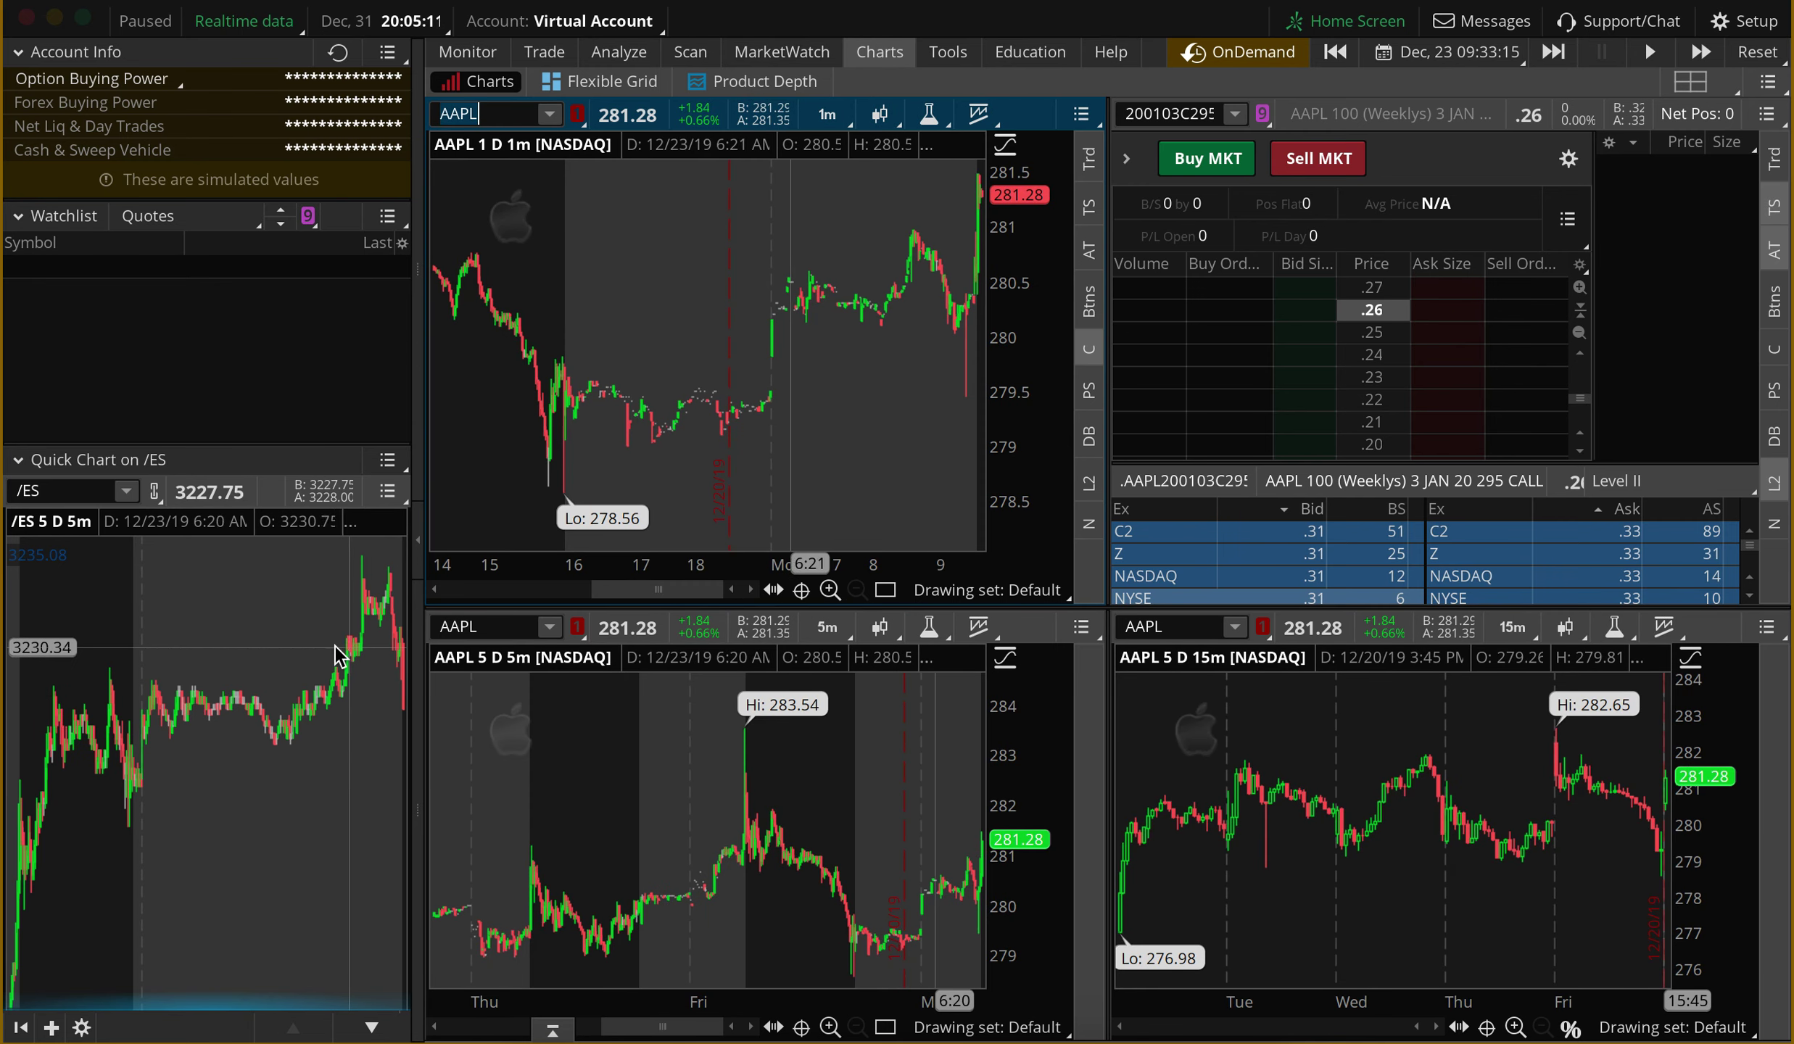
scroll(303, 658, "up", 5)
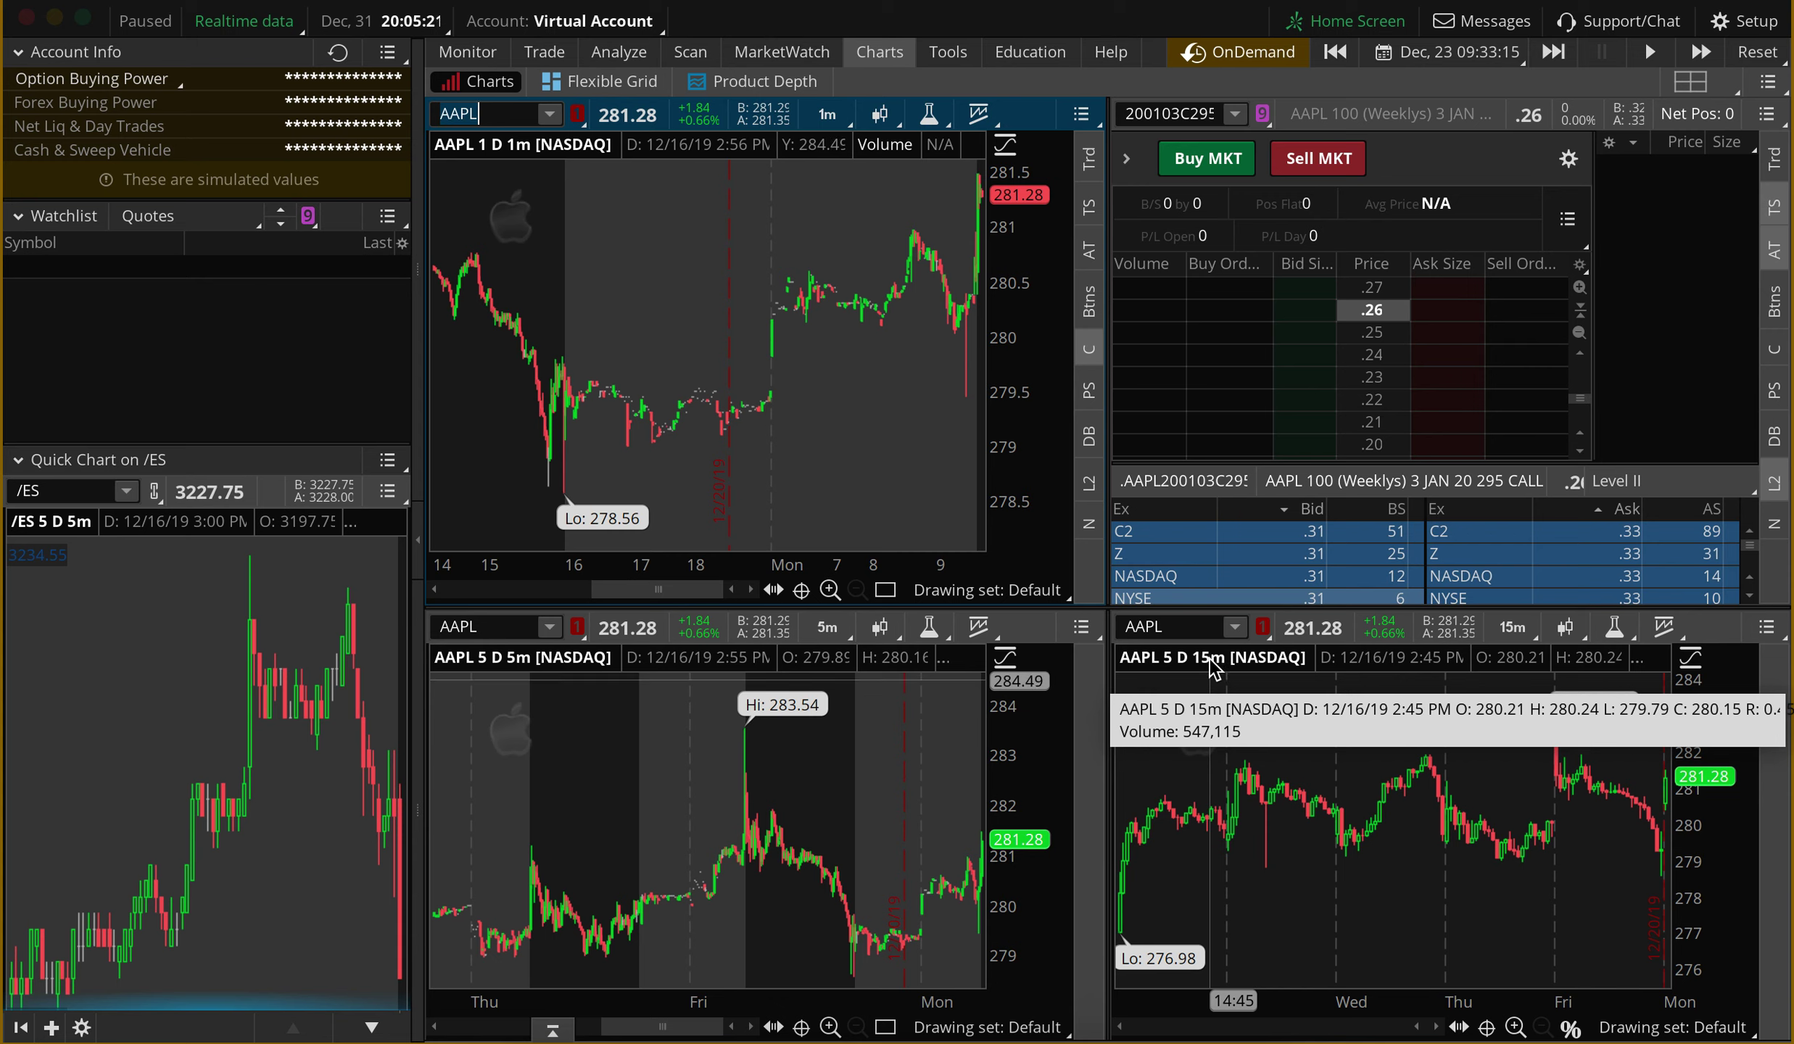
Step: Zoom the one-minute and five-minute AAPL charts in on the latest candles and resume the replay
scroll(105, 796, "down", 5)
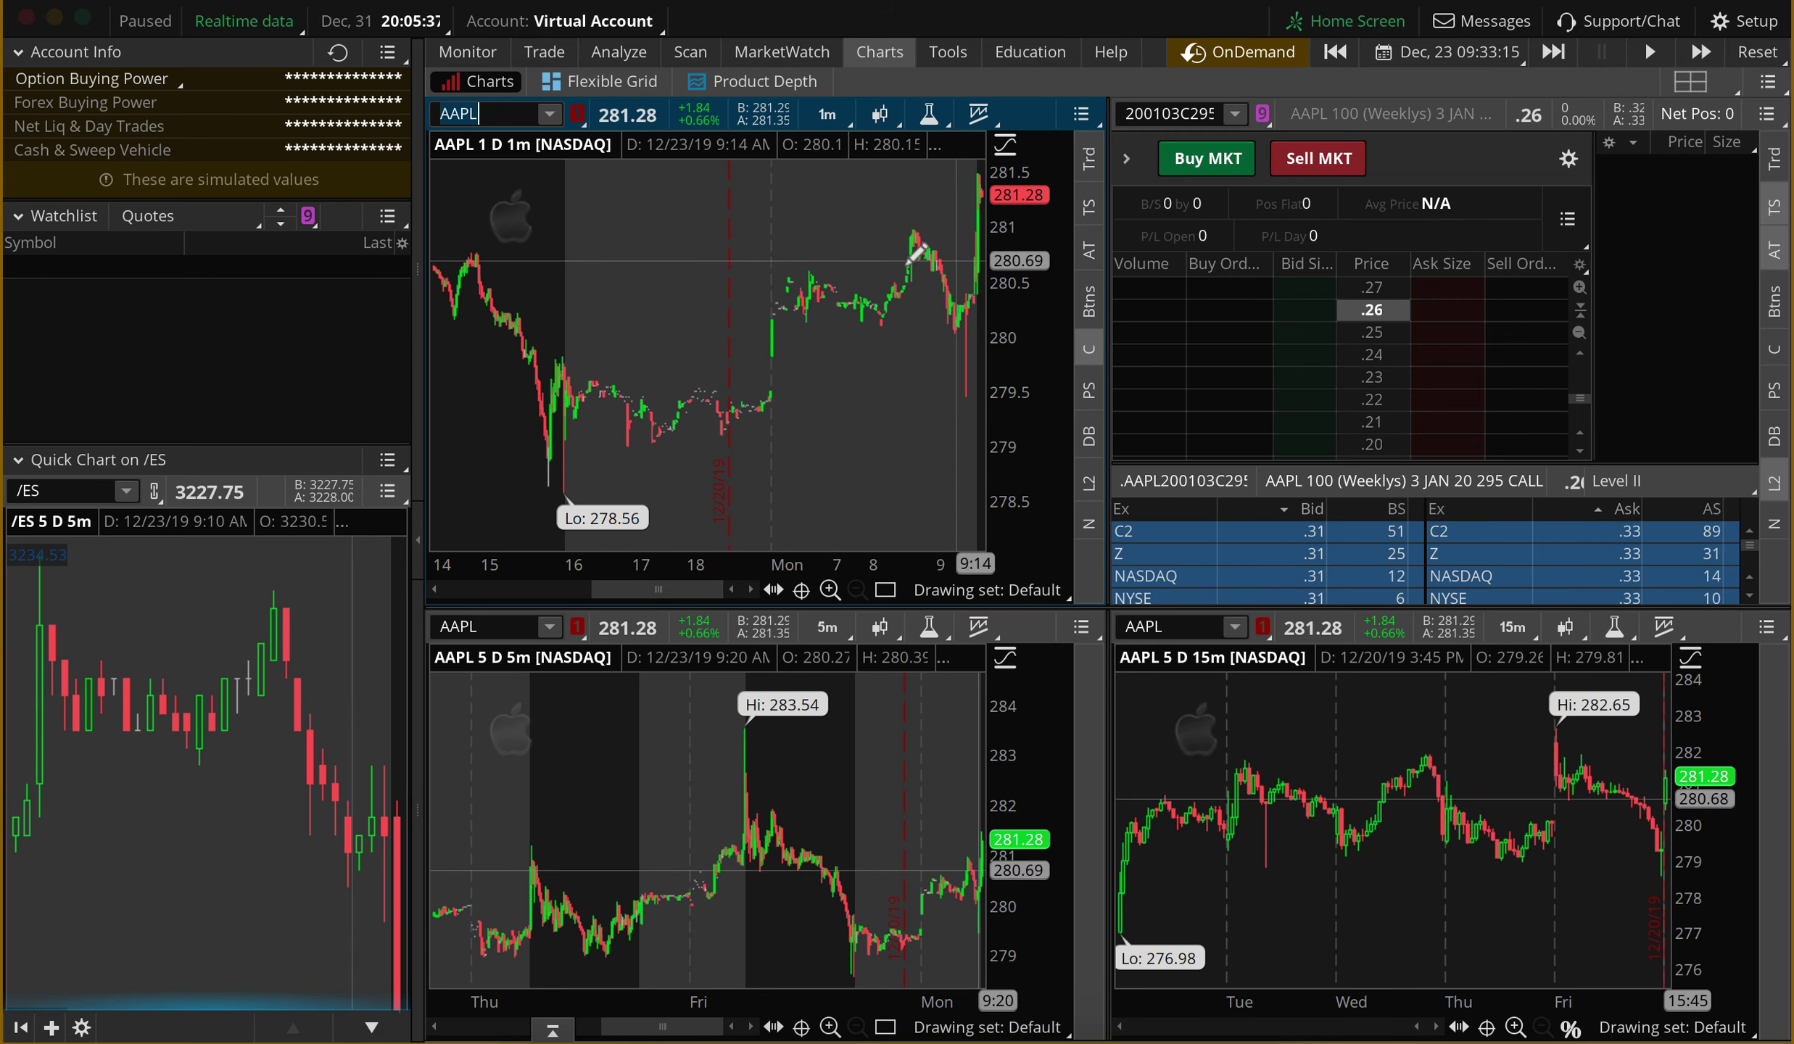
left_click_drag(880, 261, 980, 275)
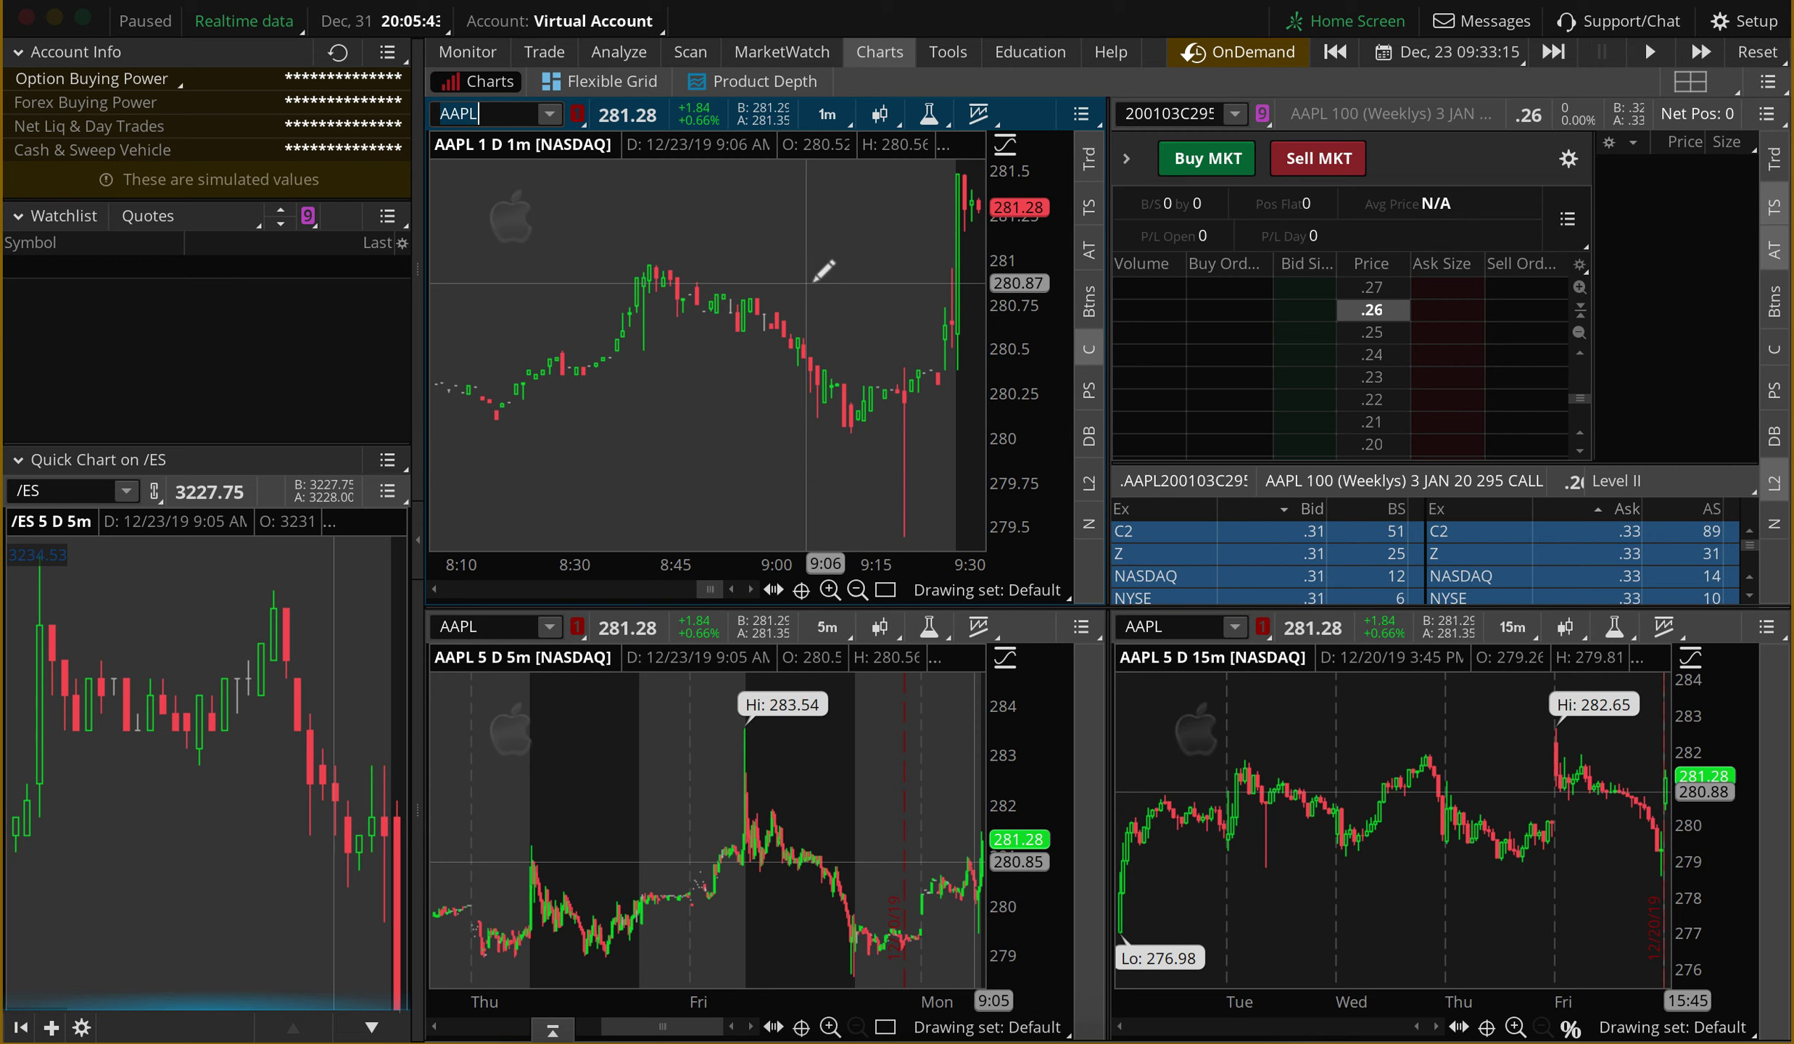
left_click_drag(806, 283, 862, 290)
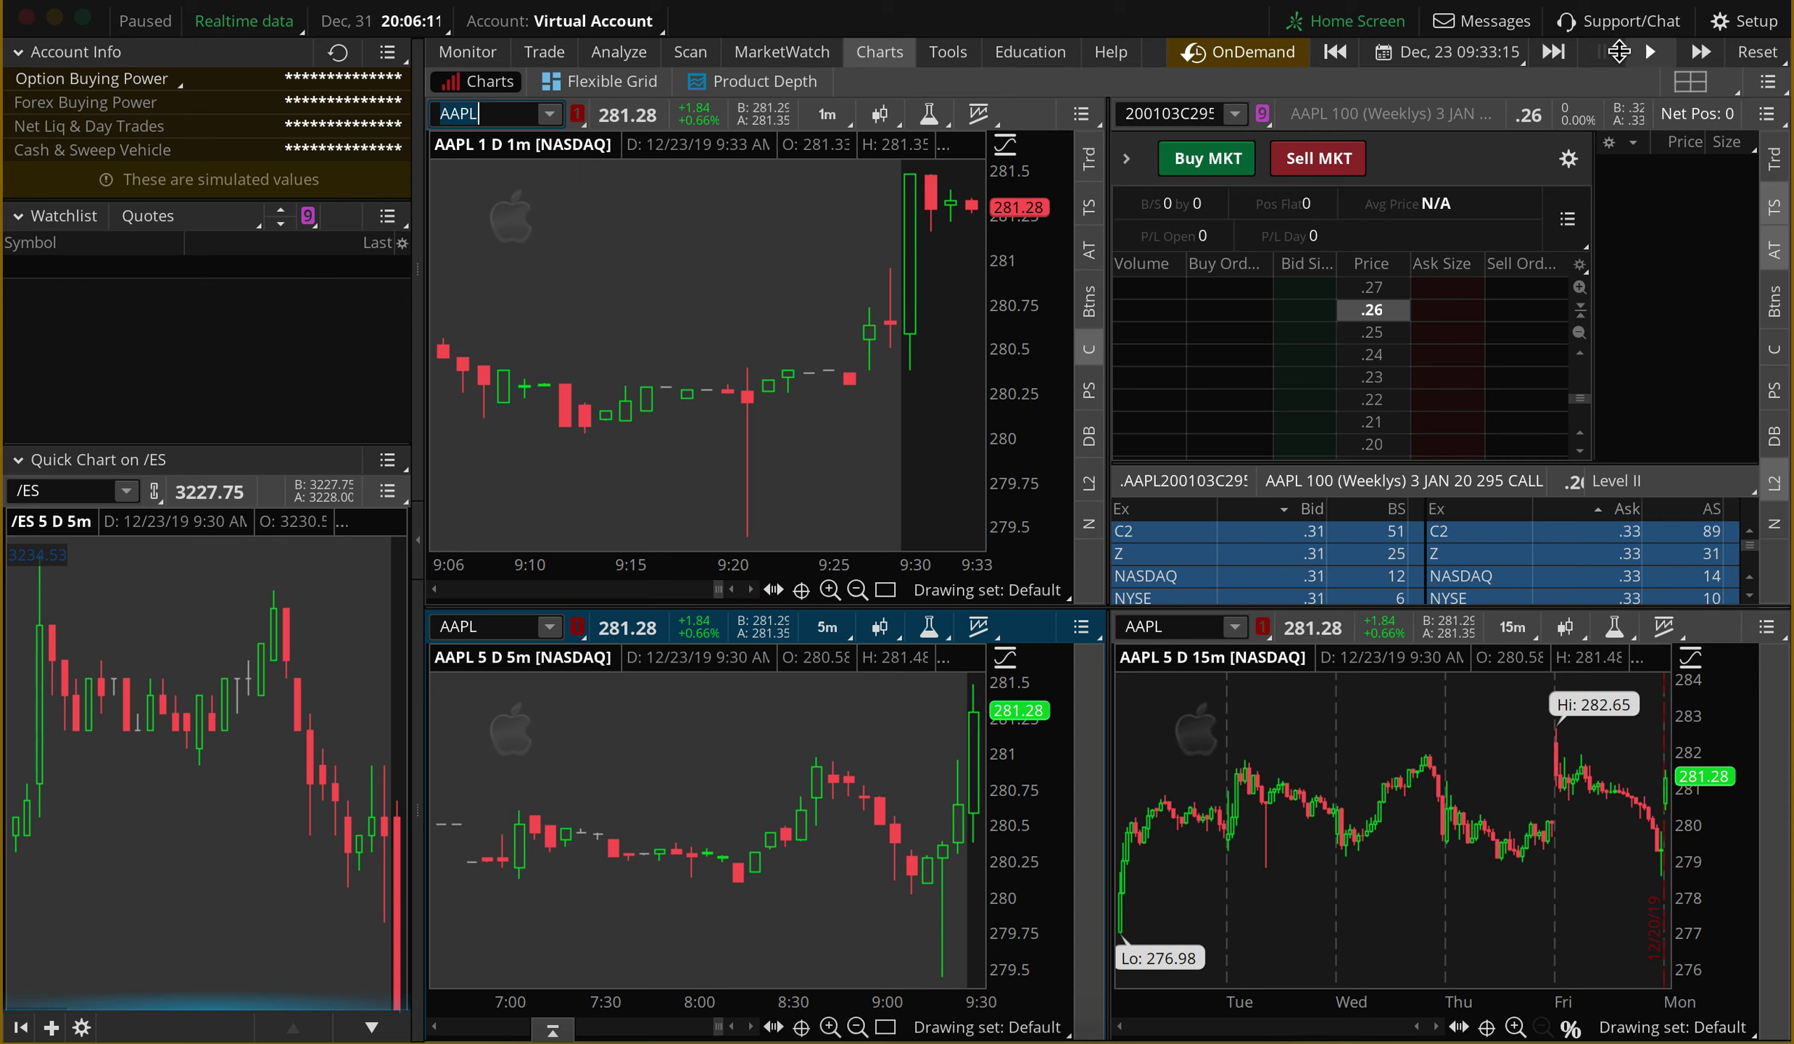
left_click(1649, 51)
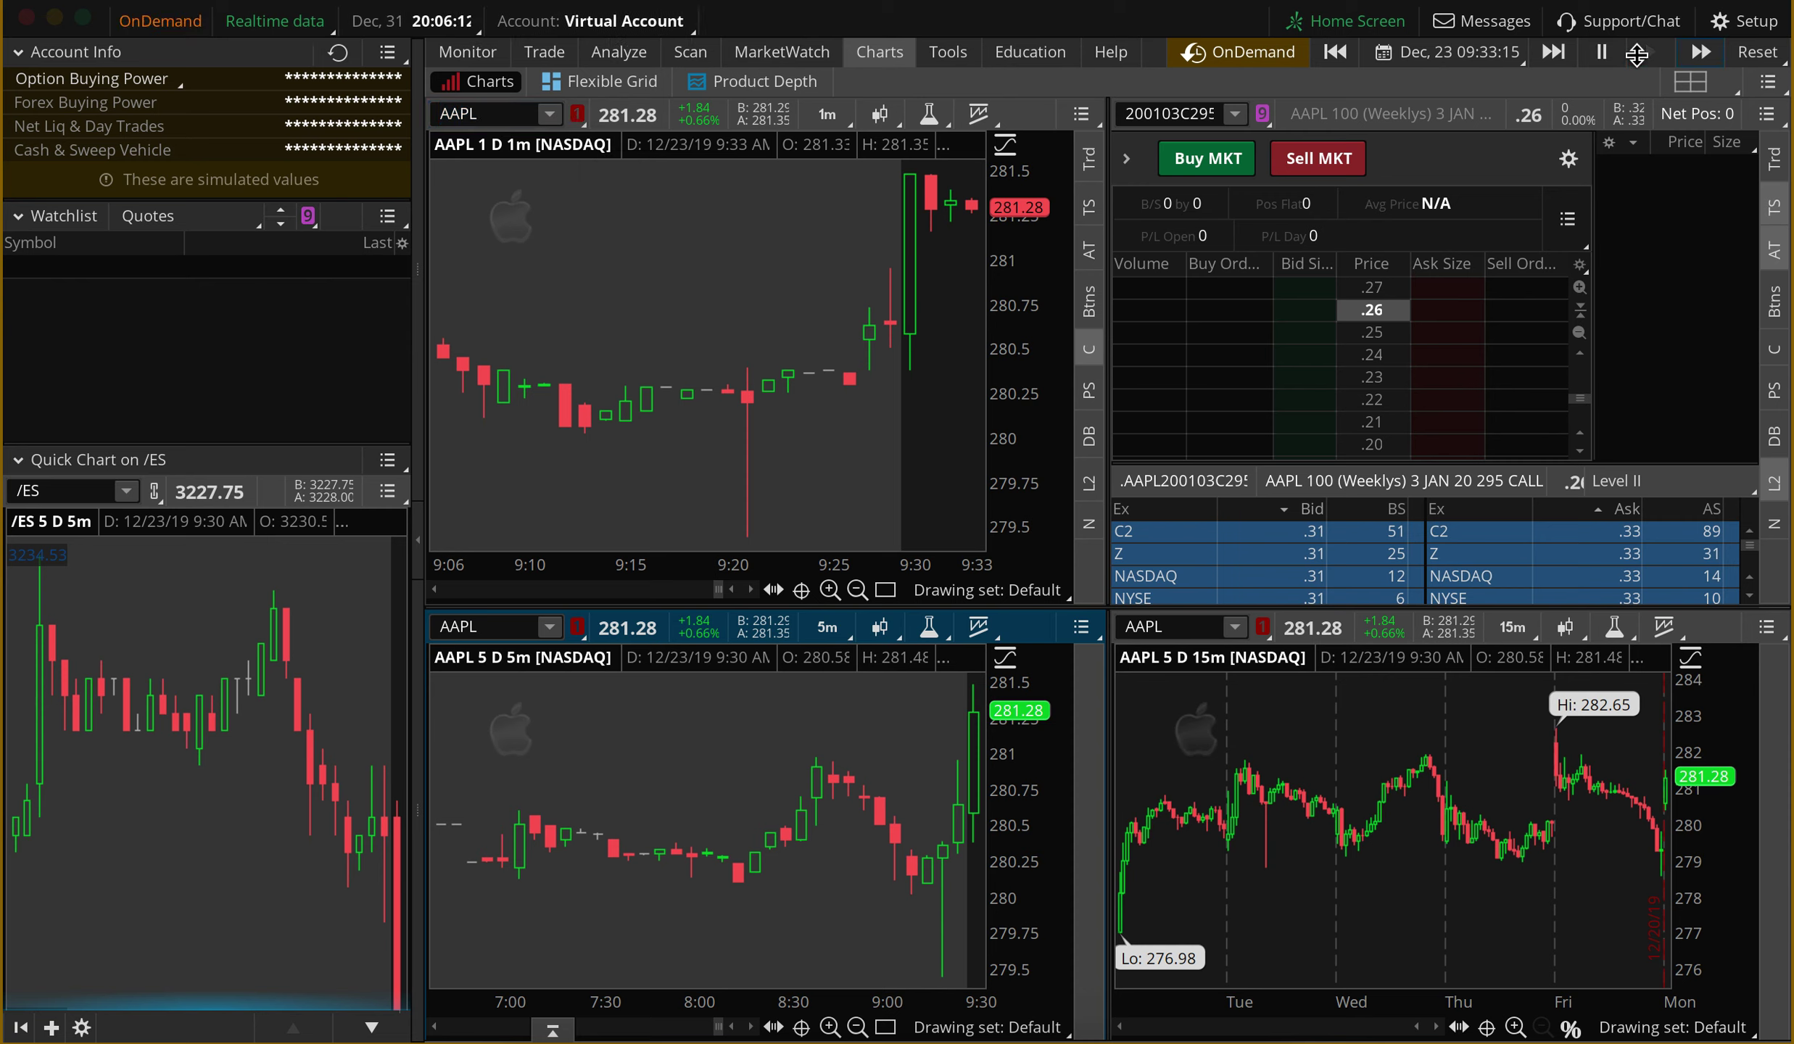
Step: Prepare a limit order to buy 5 AAPL 27 DEC 19 282.5 calls from the option chain
left_click(557, 53)
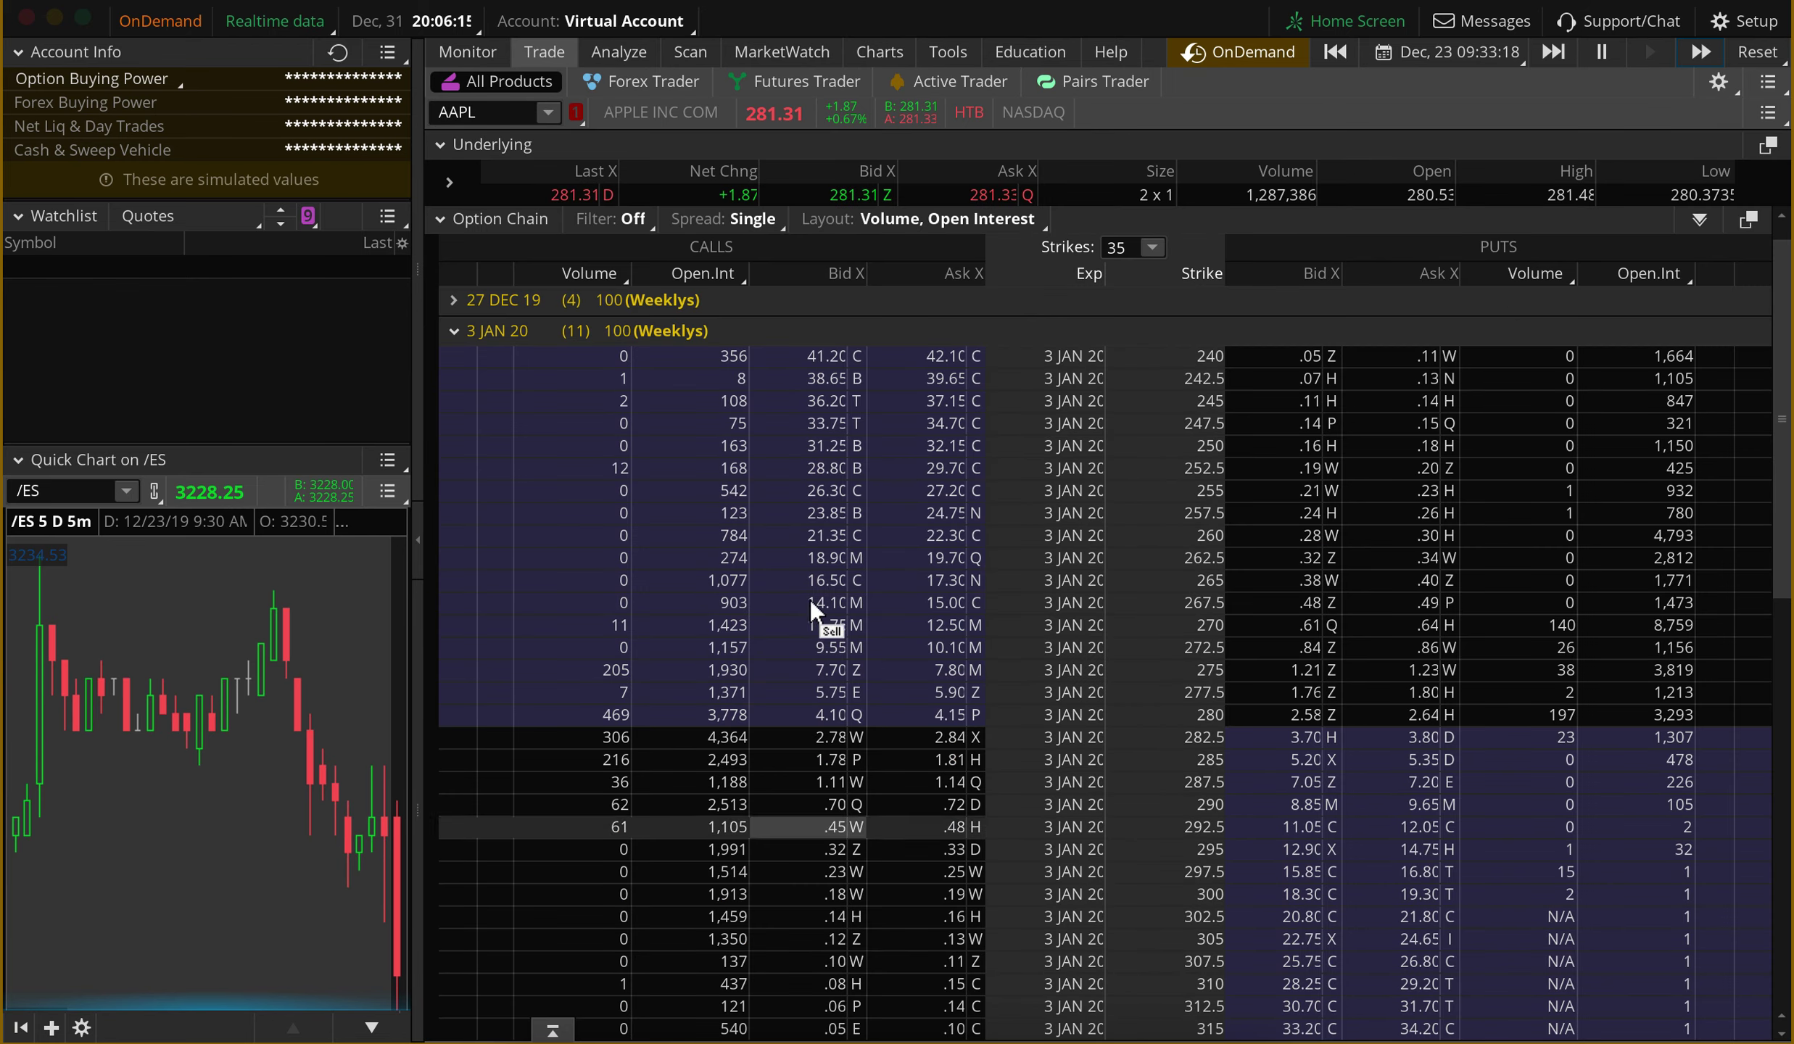
scroll(1066, 637, "down", 2)
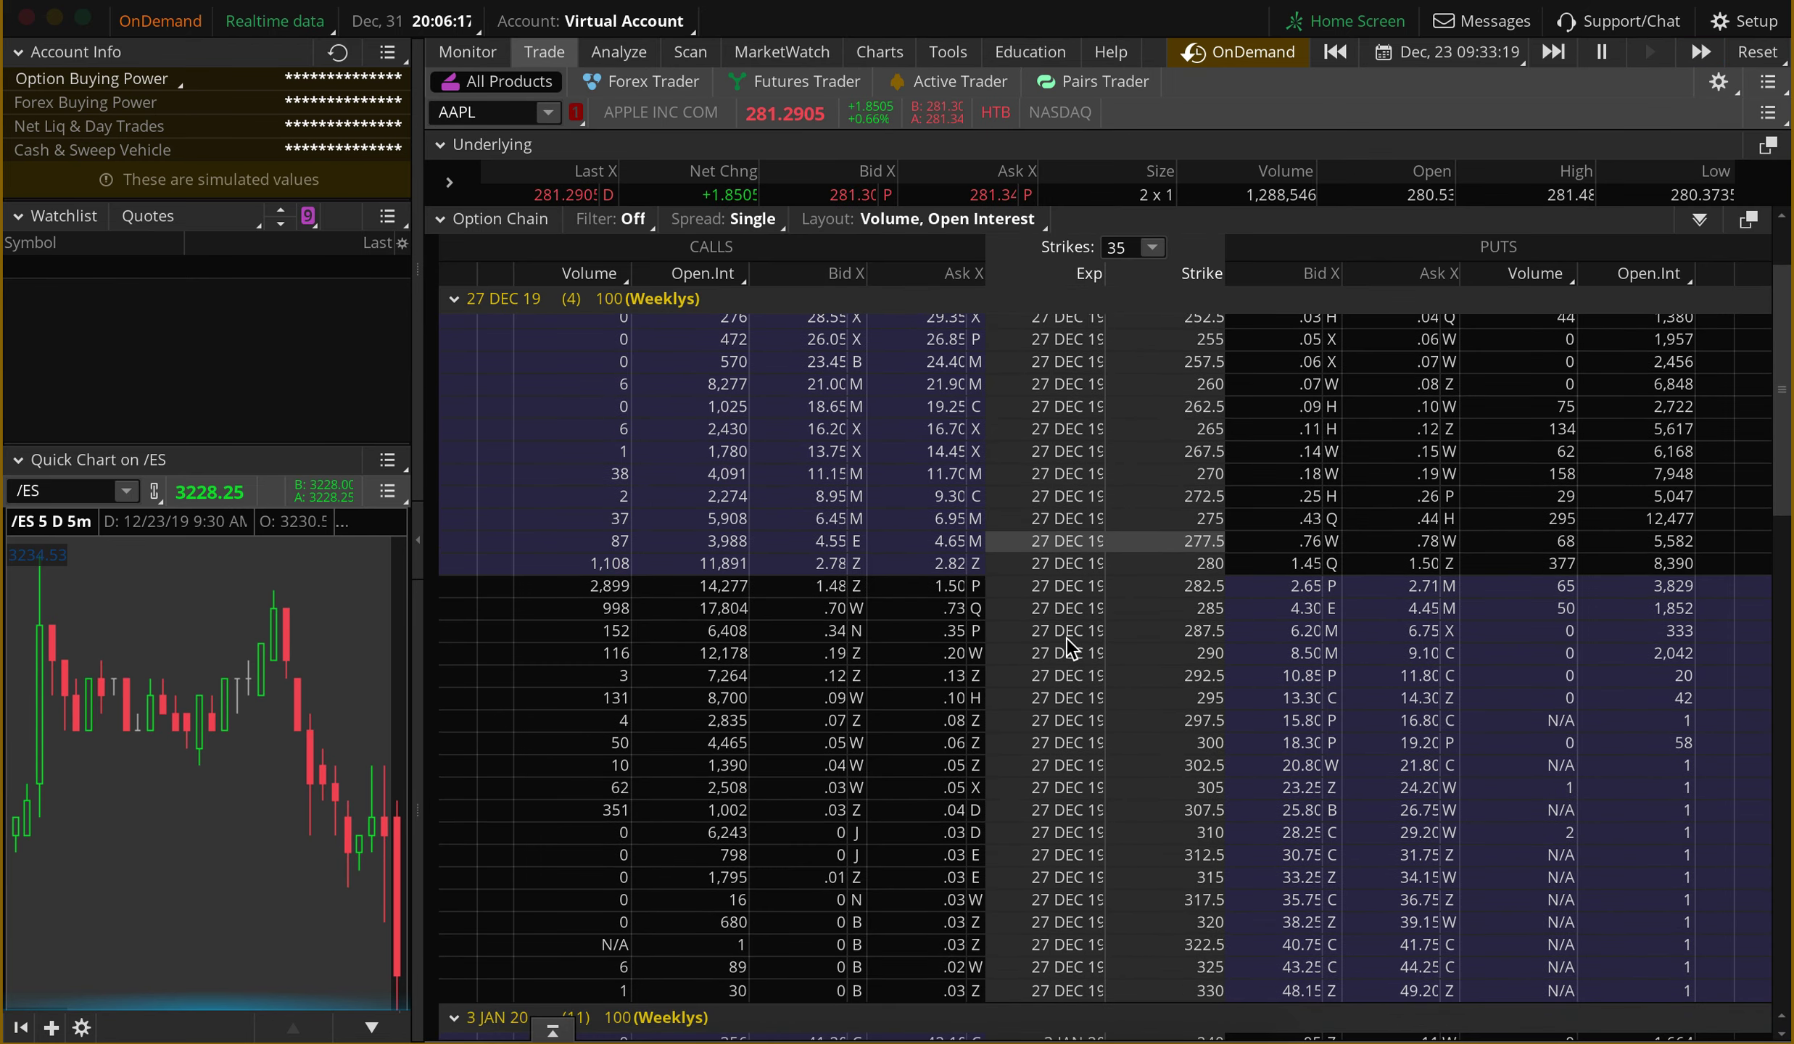
left_click(935, 587)
scroll(979, 580, "down", 2)
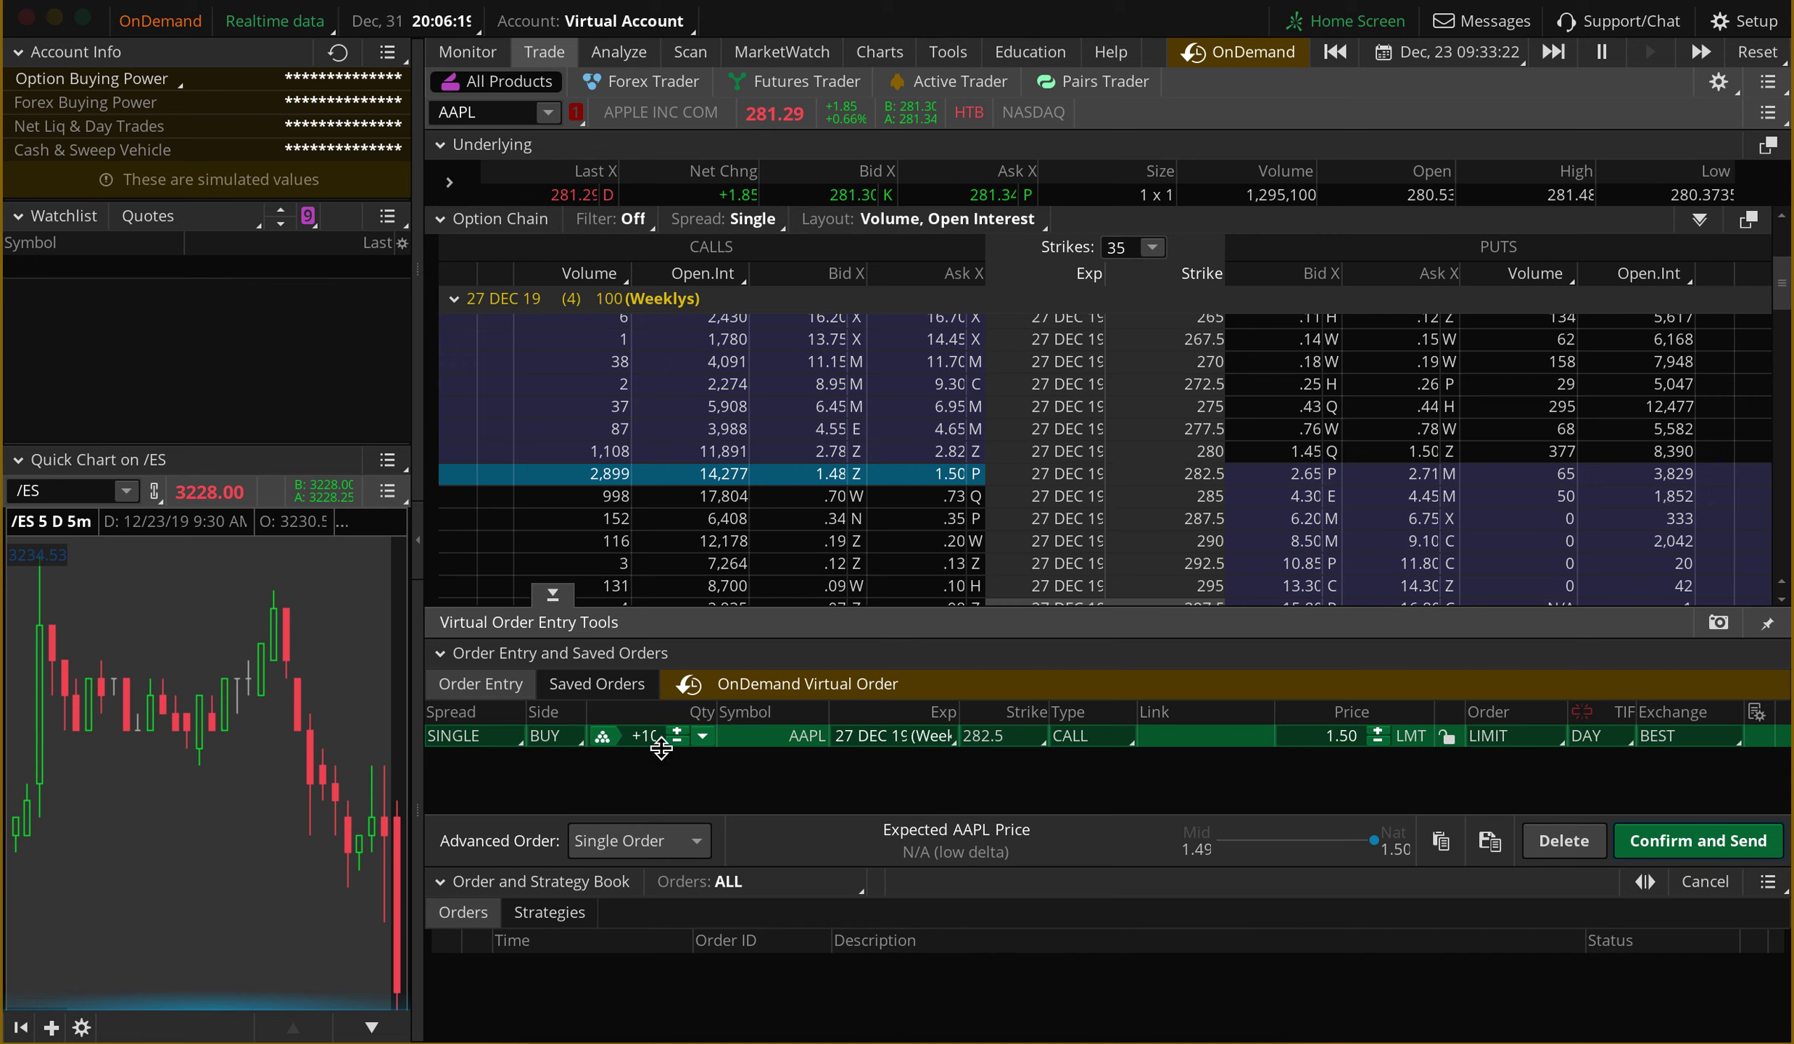
left_click(676, 741)
left_click(676, 740)
left_click(676, 740)
left_click(675, 741)
left_click(676, 740)
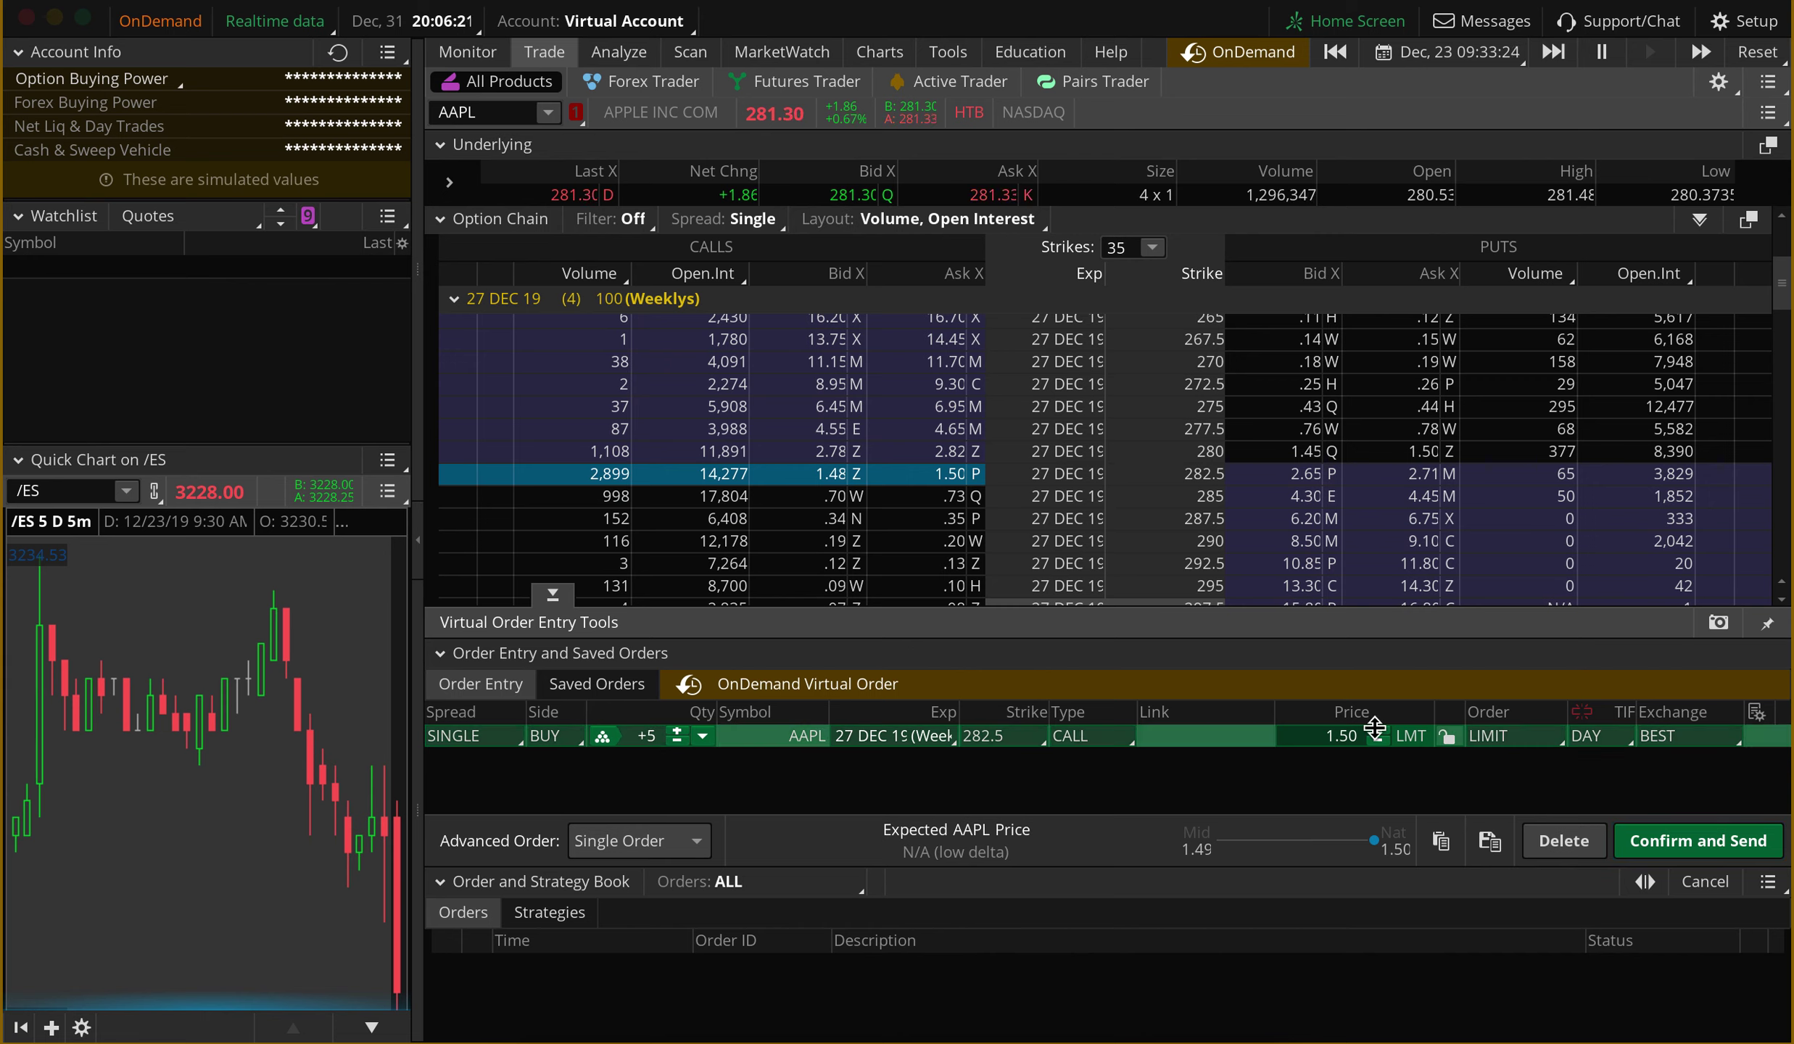
Step: Set the call order's limit price to 1.45, review its confirmation and close it
left_click(1380, 741)
left_click(1380, 741)
left_click(1379, 741)
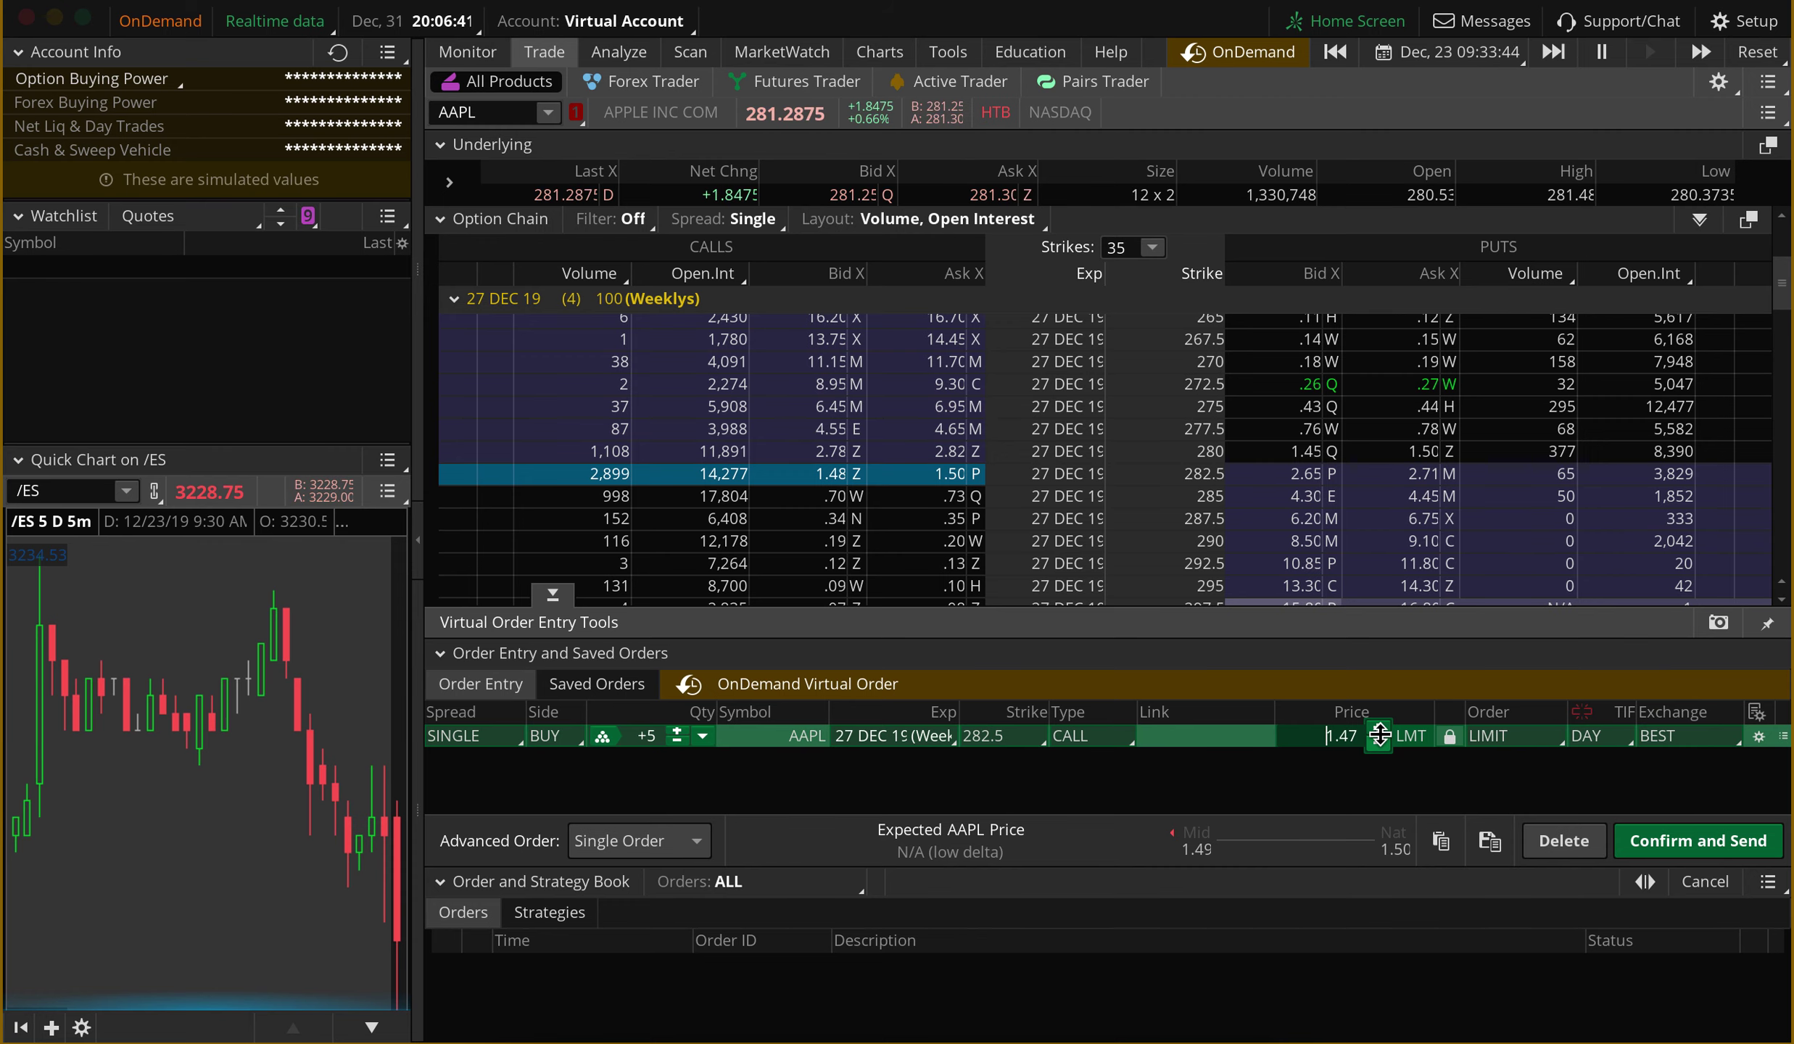
left_click(1377, 746)
left_click(1376, 747)
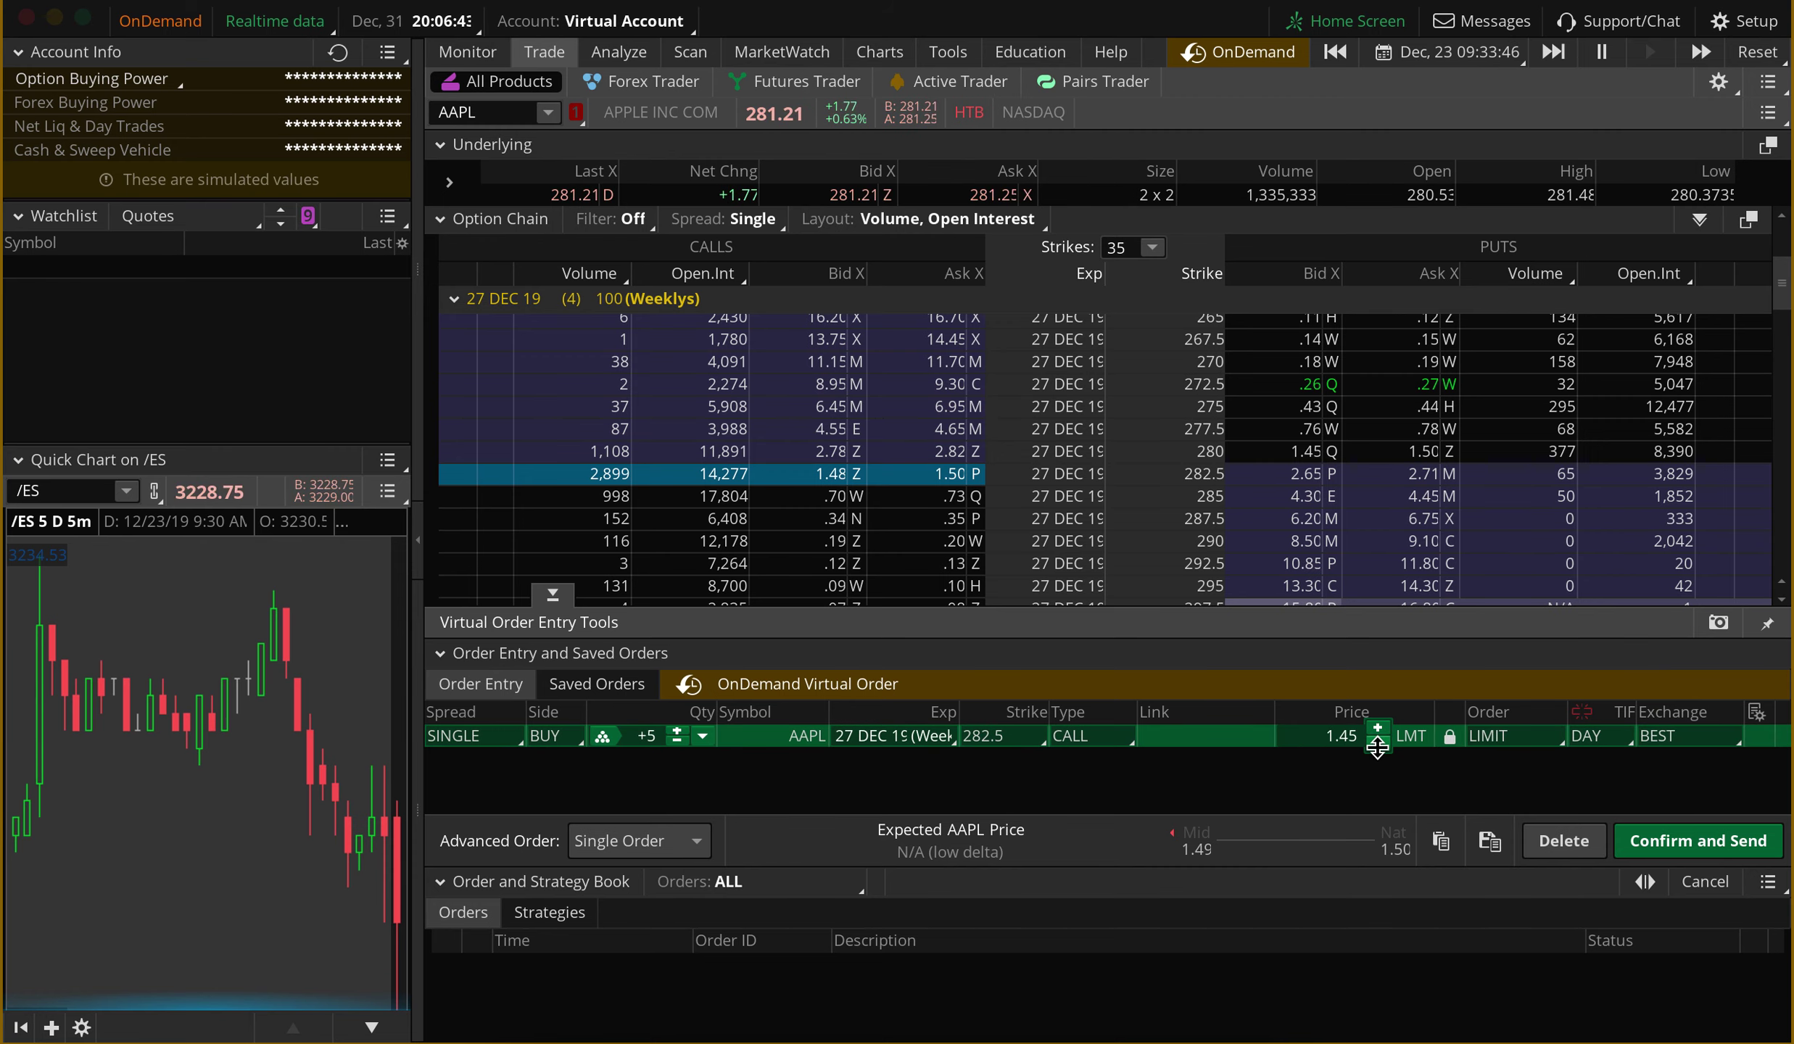
left_click(1707, 844)
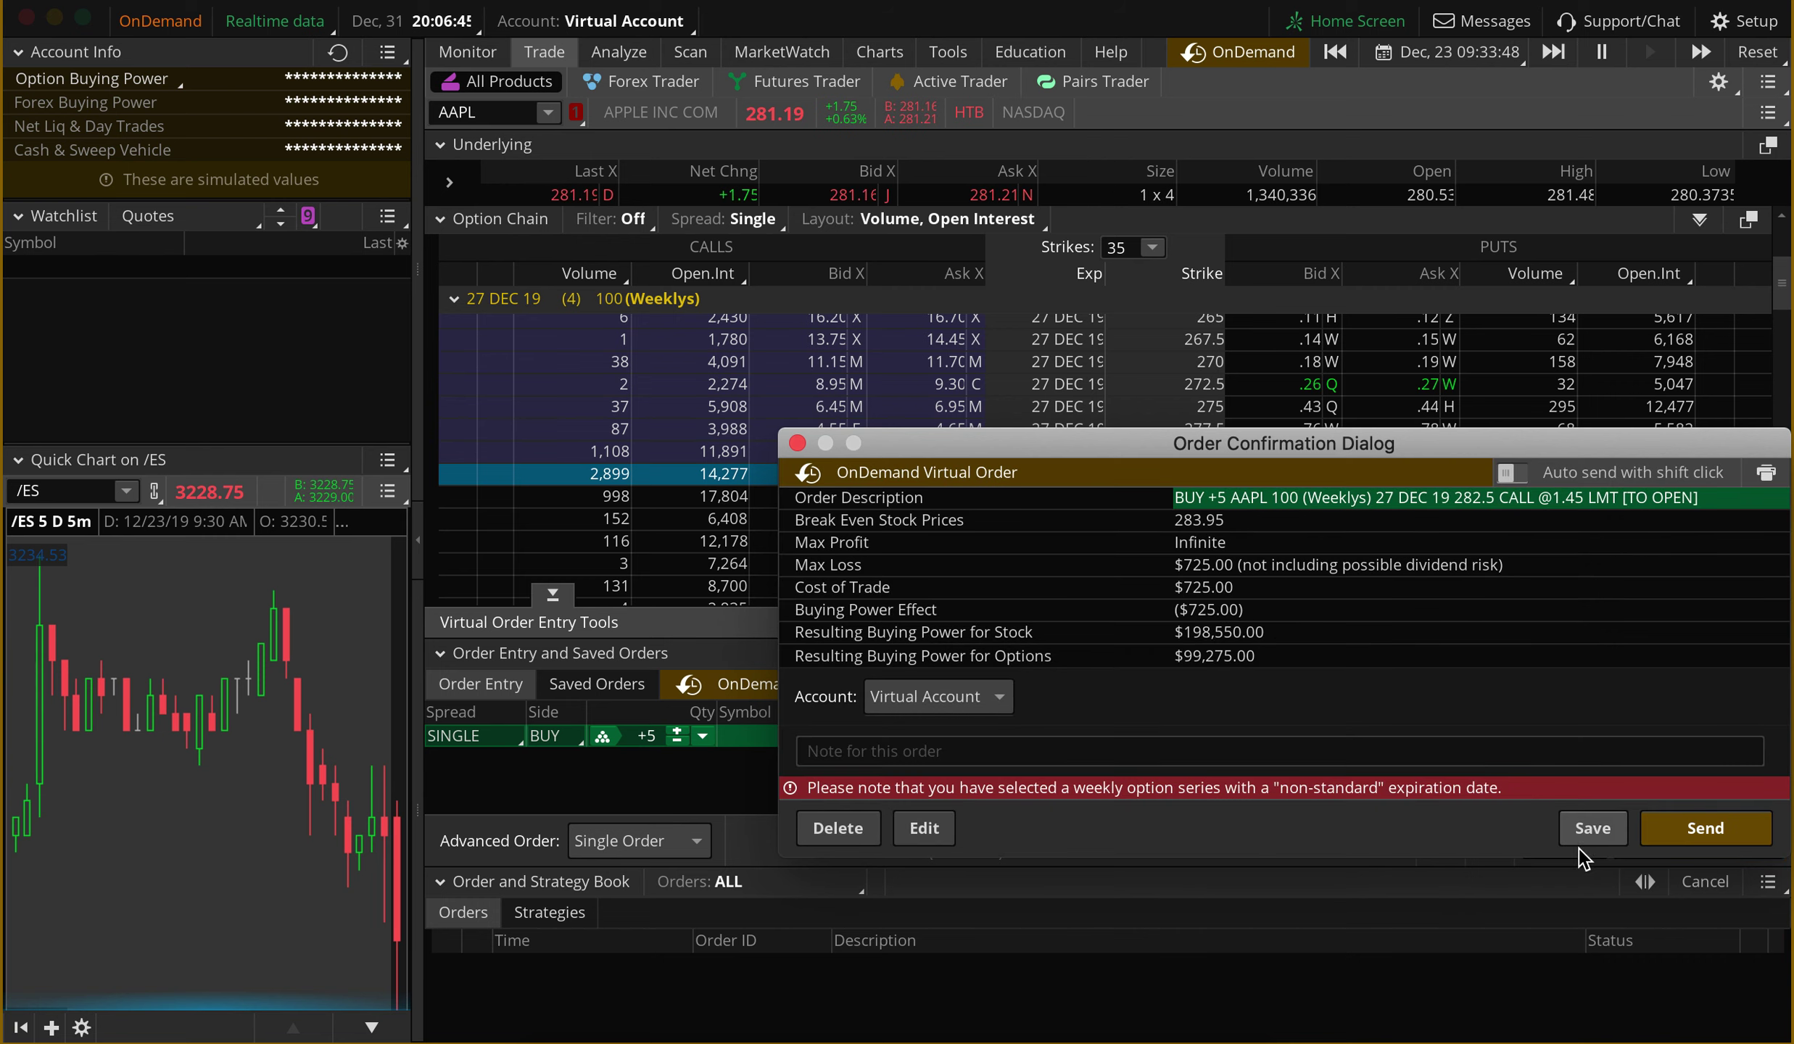
left_click(1696, 828)
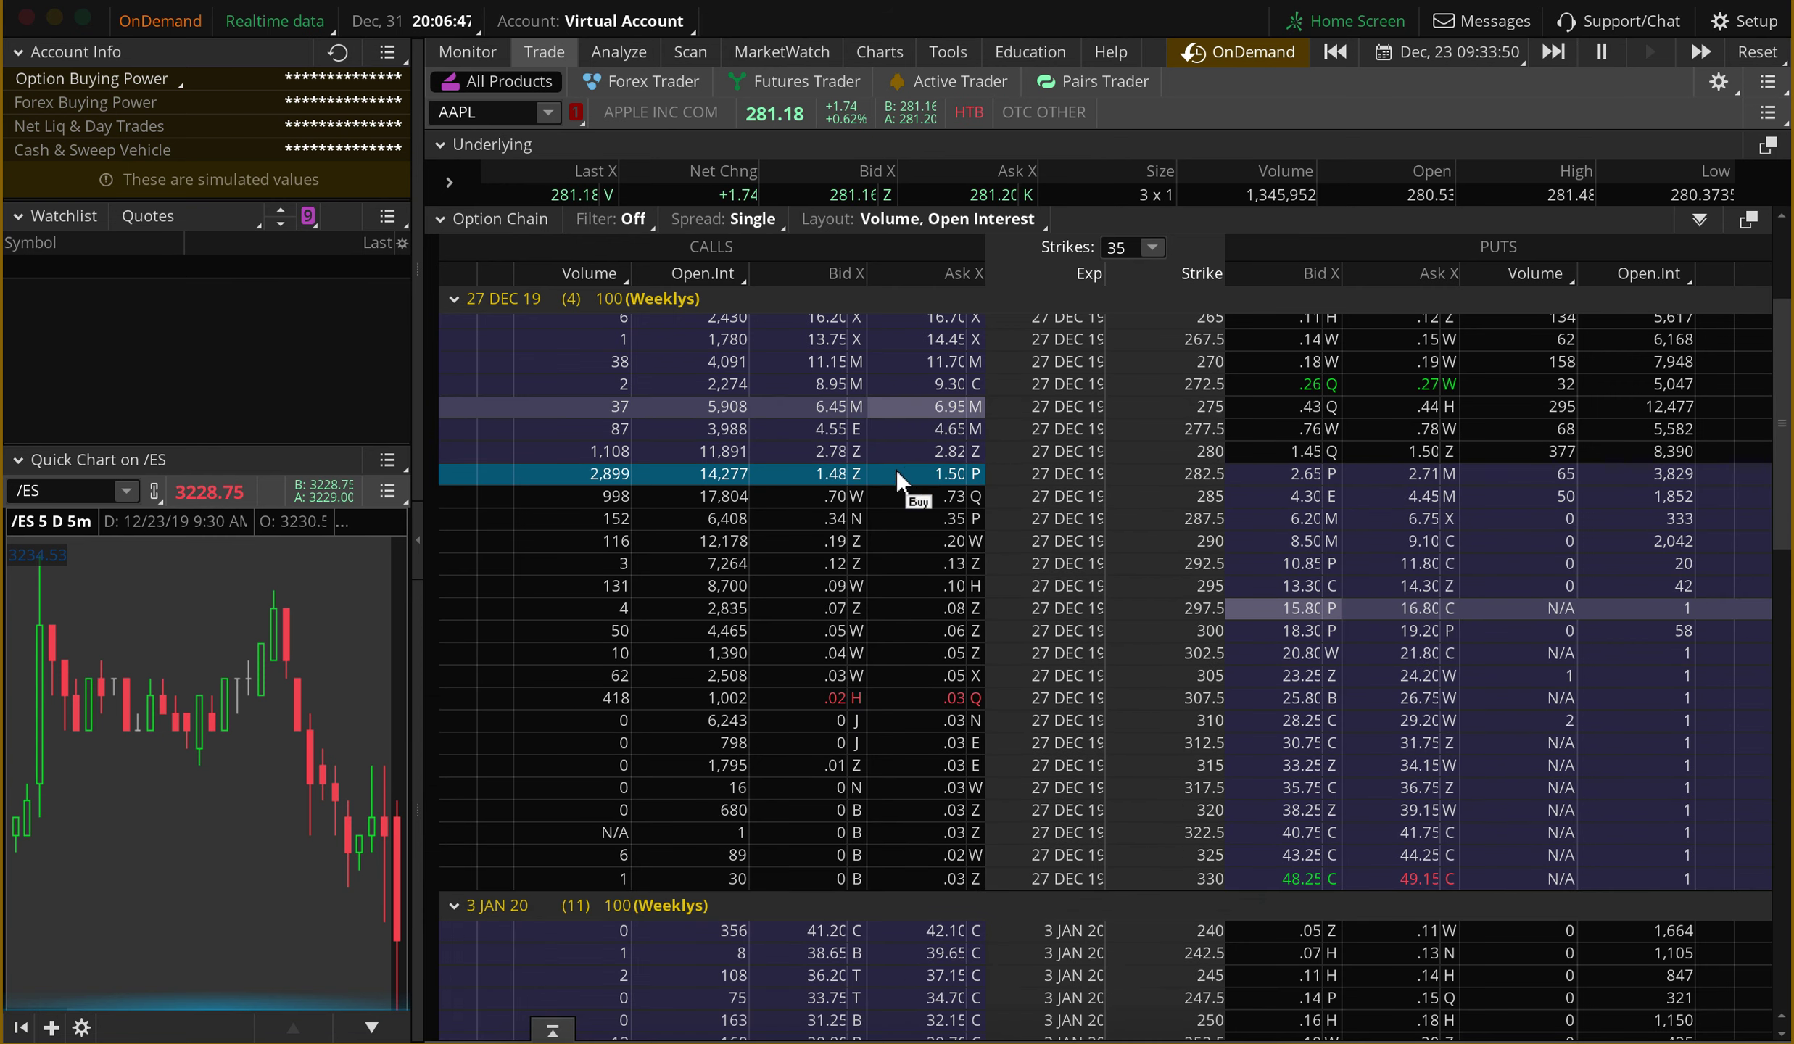
Step: Copy the AAPL 27 DEC 19 282.5 call's symbol from the option chain and add it to the empty watchlist
left_click(863, 53)
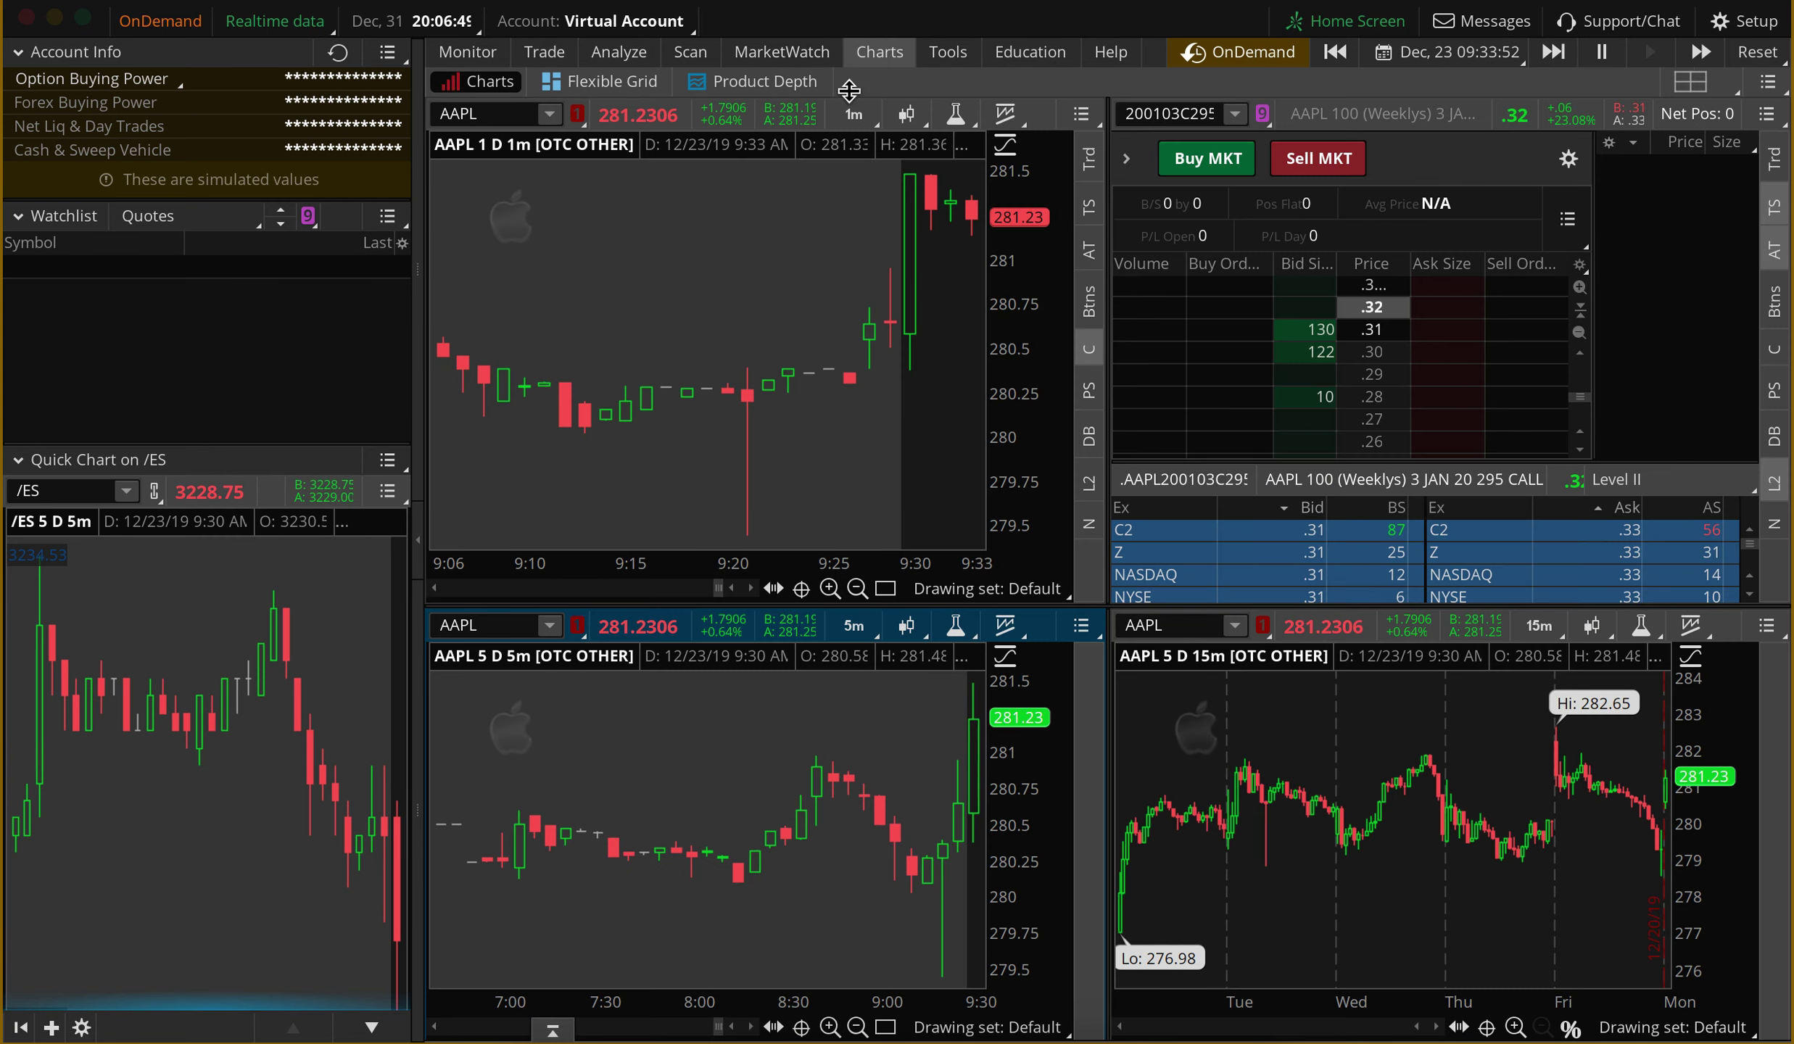
left_click(542, 52)
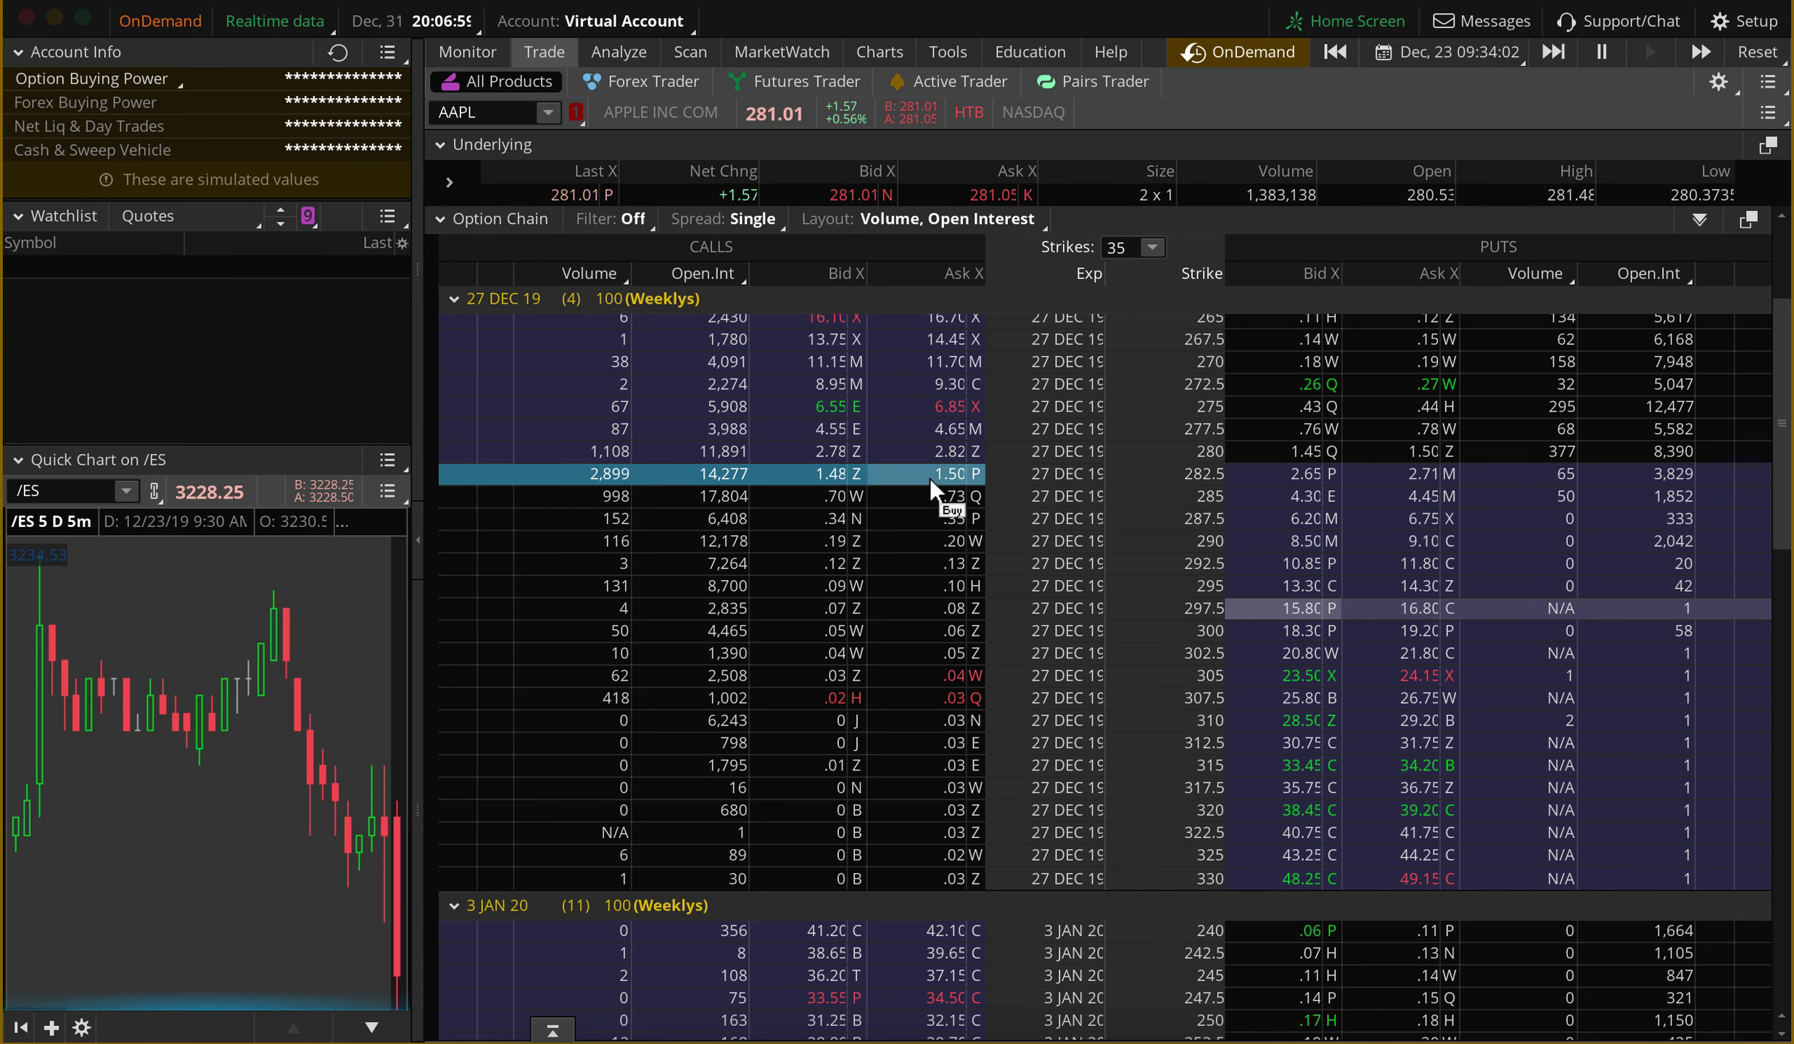
right_click(929, 478)
left_click(1038, 683)
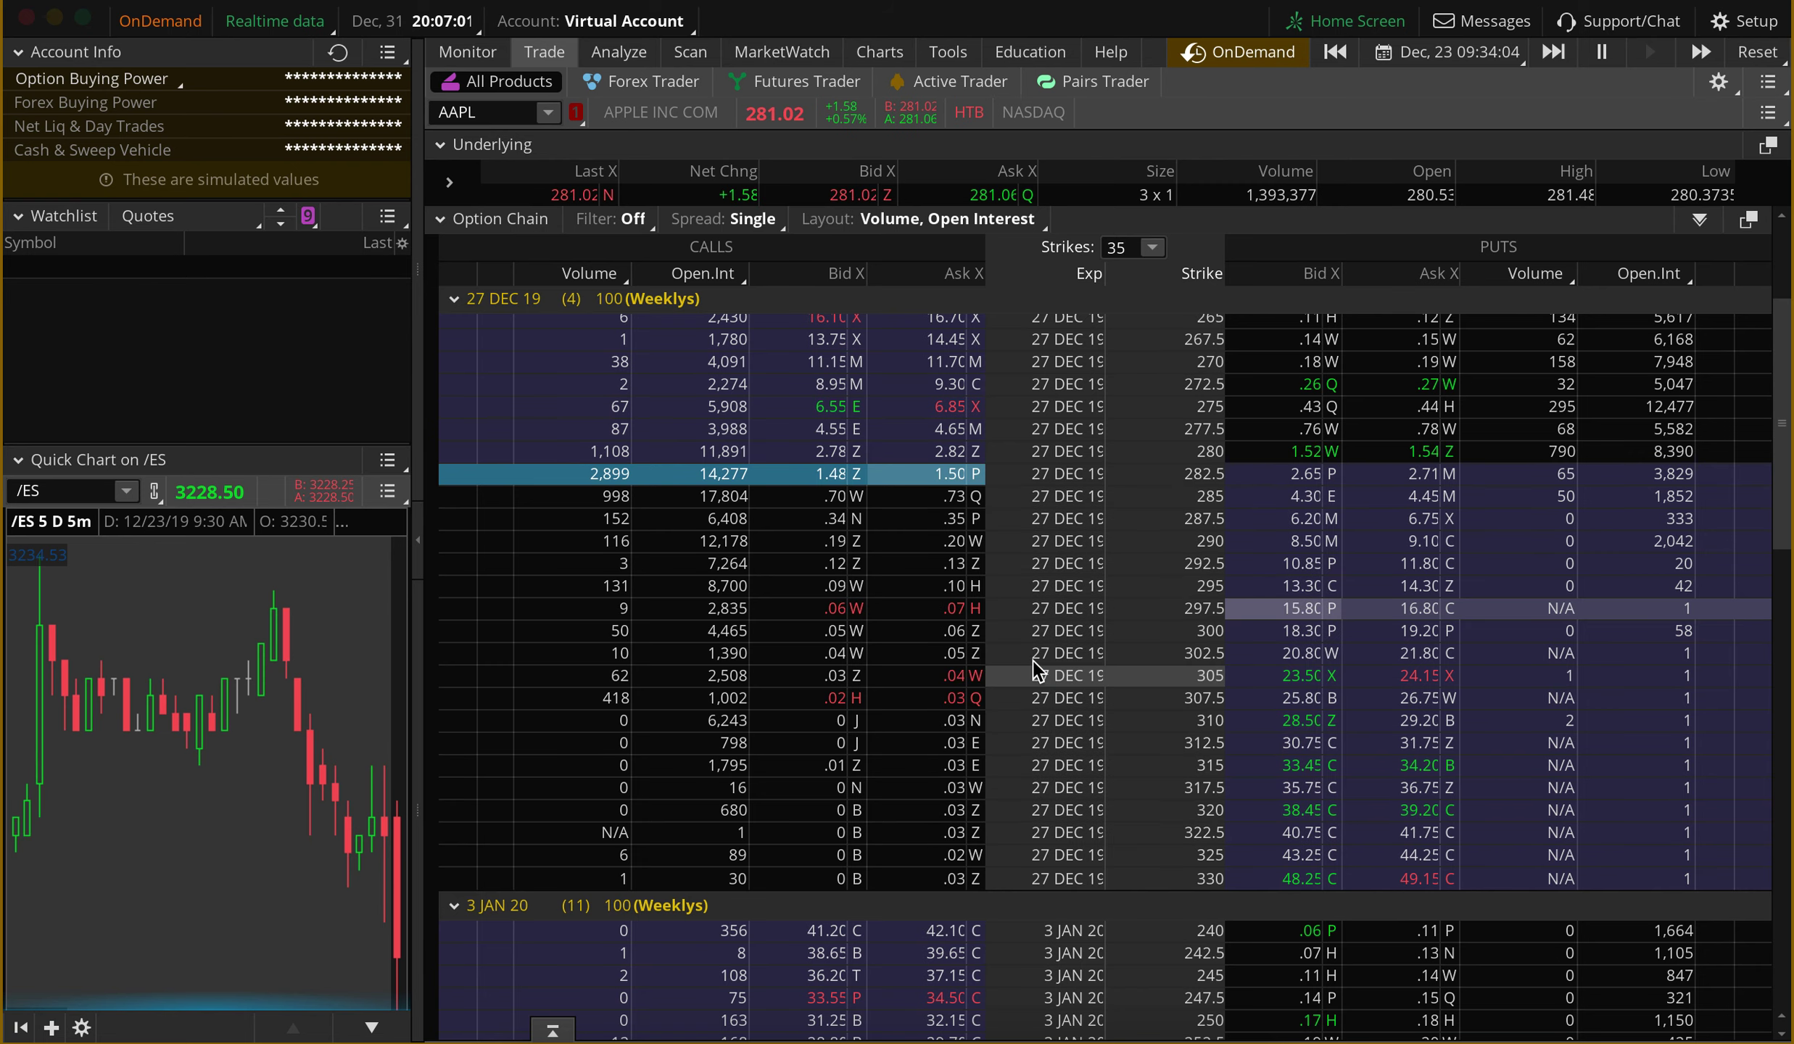
right_click(931, 475)
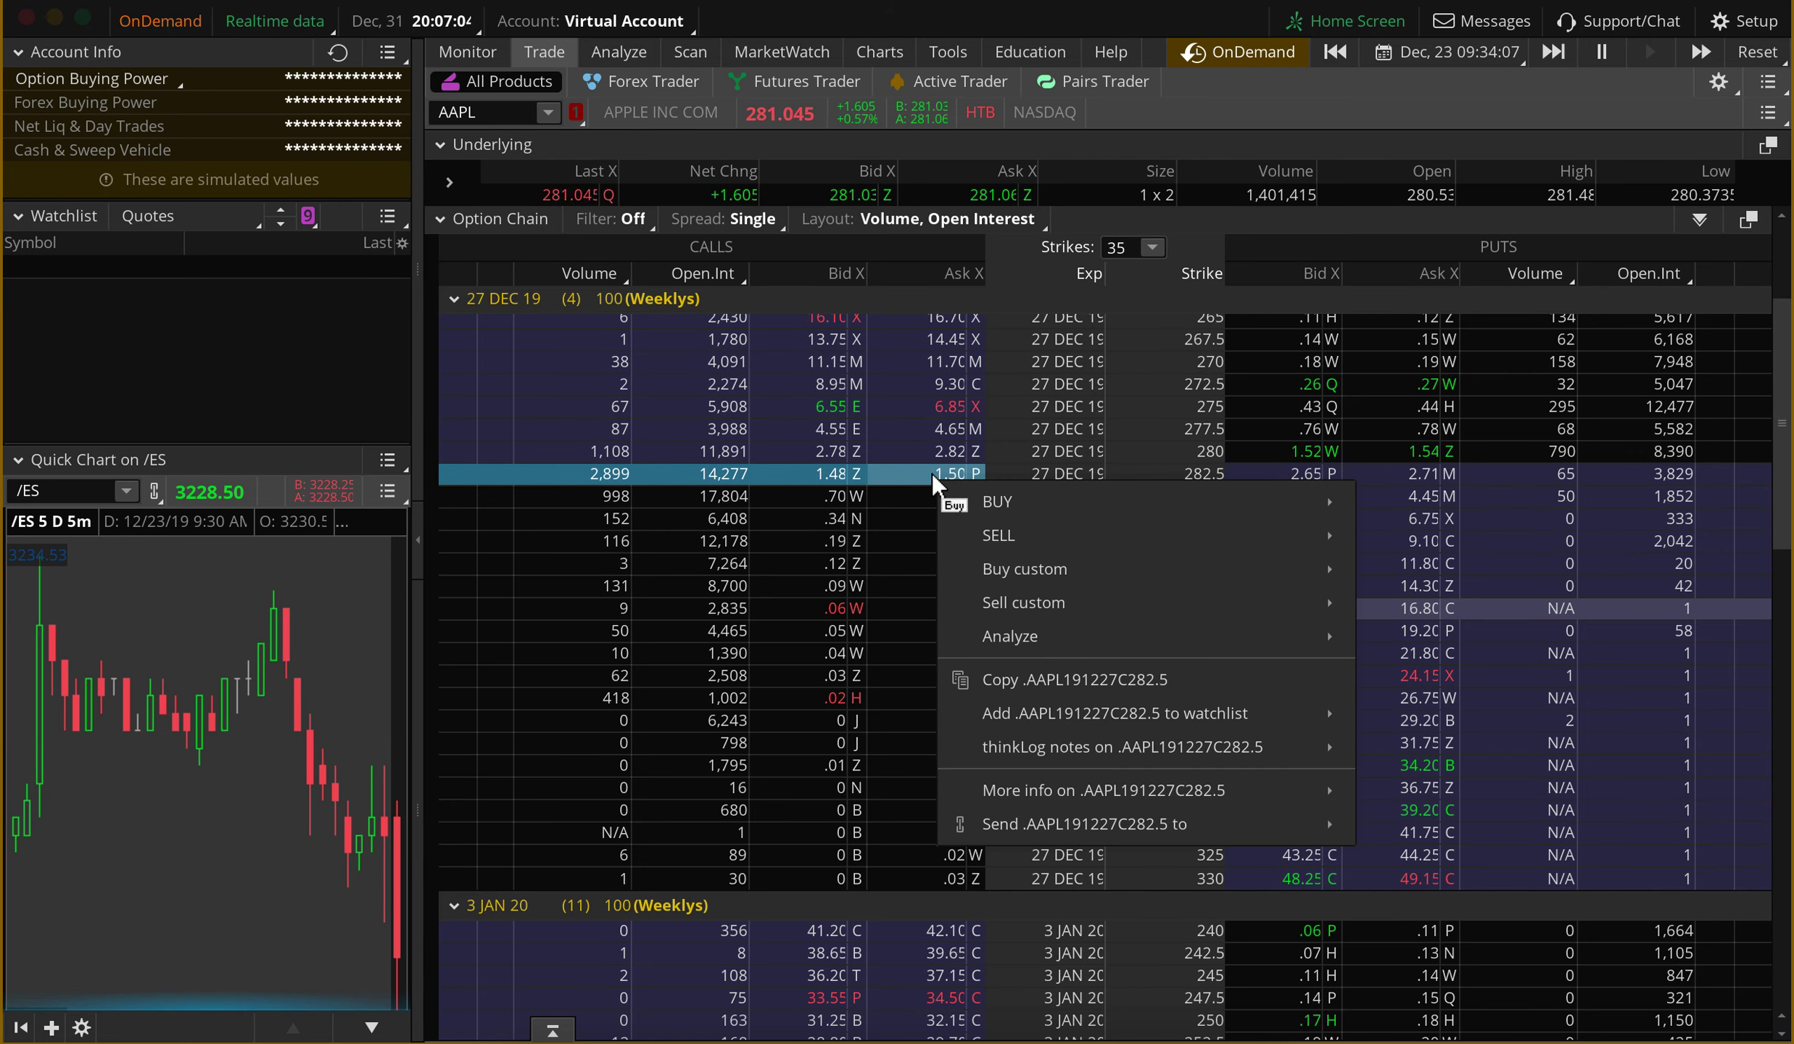
left_click(1042, 685)
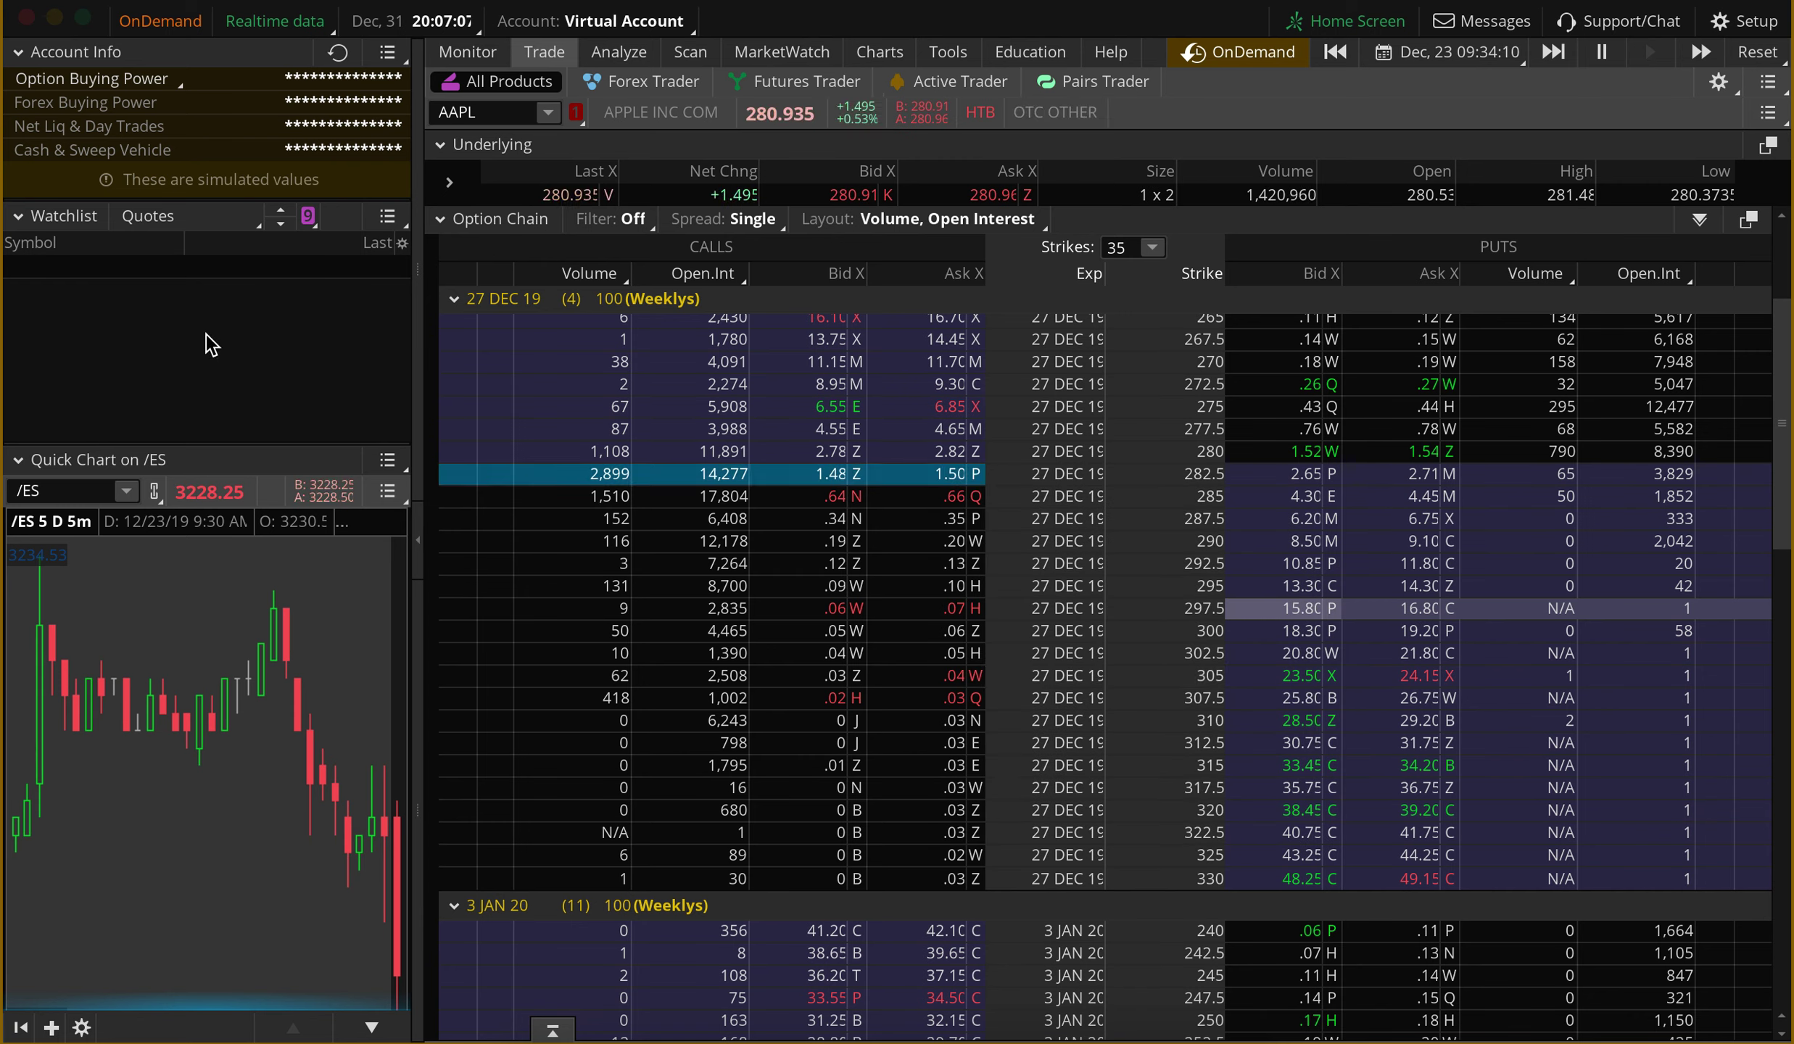
left_click(57, 268)
key("ctrl+v")
key("Return")
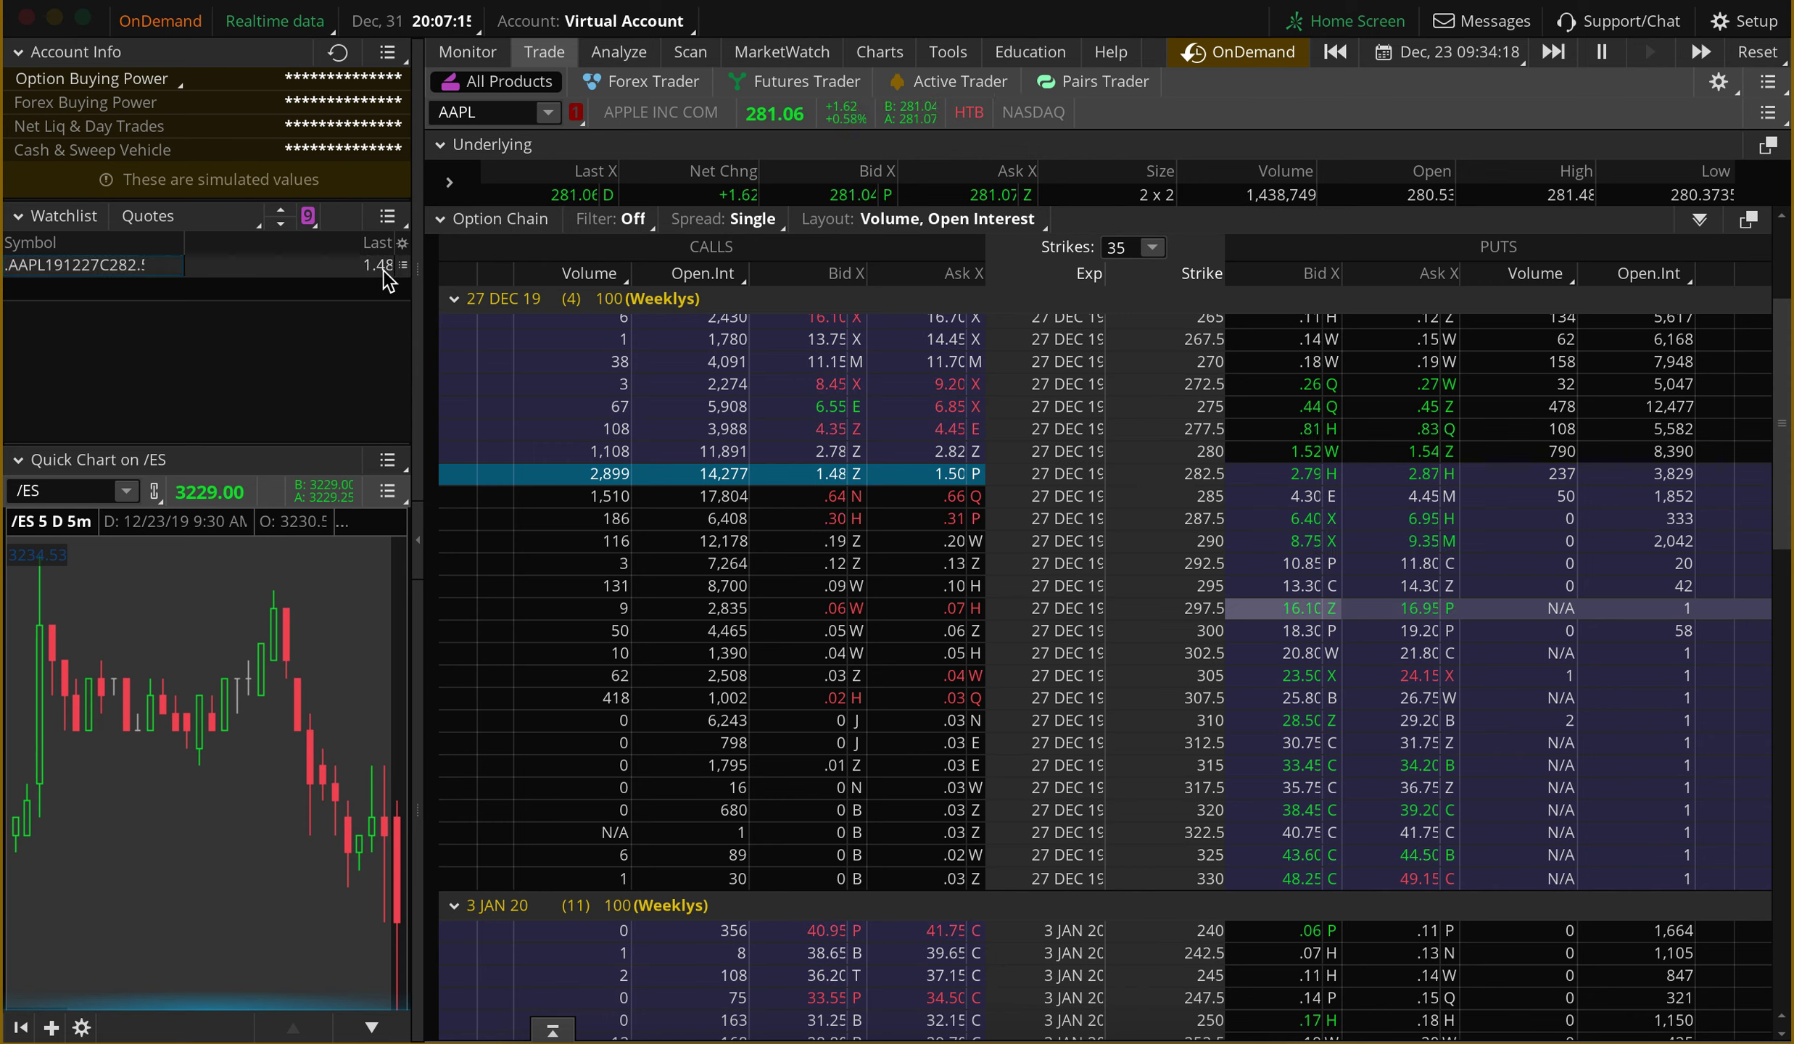
Step: Copy the AAPL 27 DEC 19 287.5 call's symbol and add it as the second watchlist entry
scroll(965, 436, "up", 3)
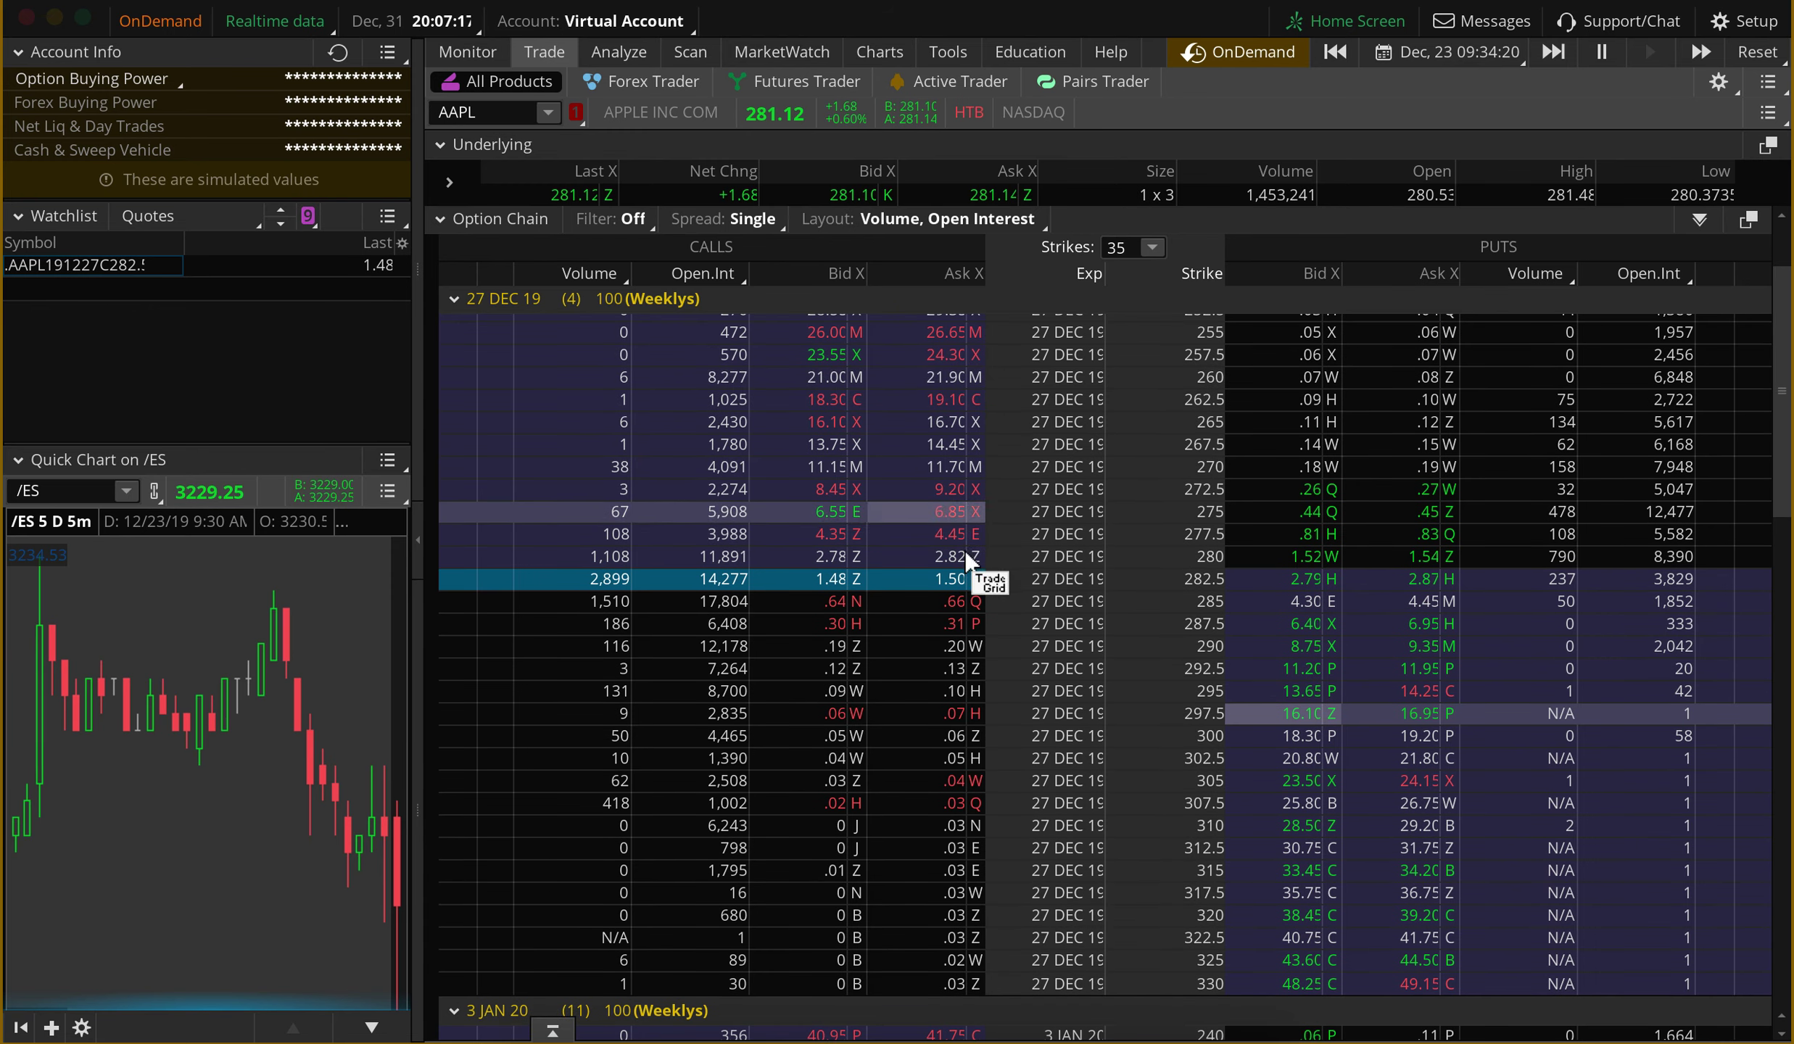
right_click(949, 620)
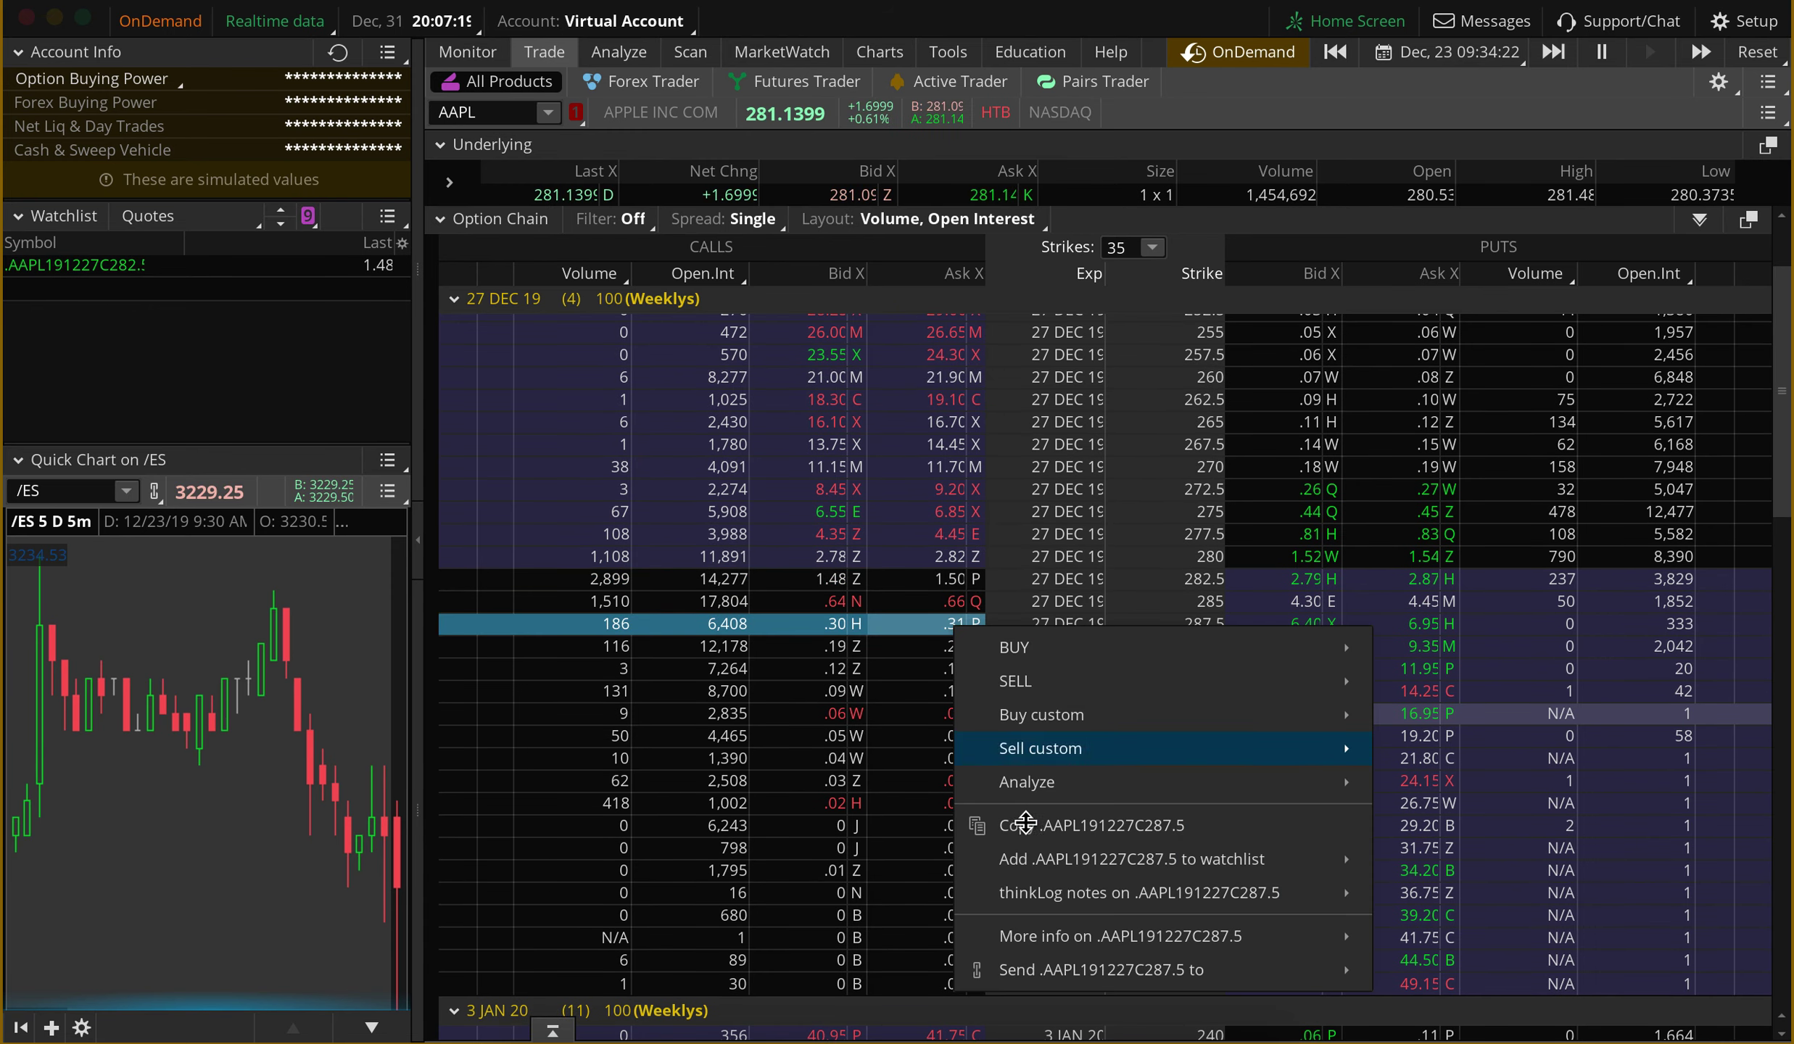
left_click(1025, 824)
left_click(114, 287)
key("ctrl+v")
key("Return")
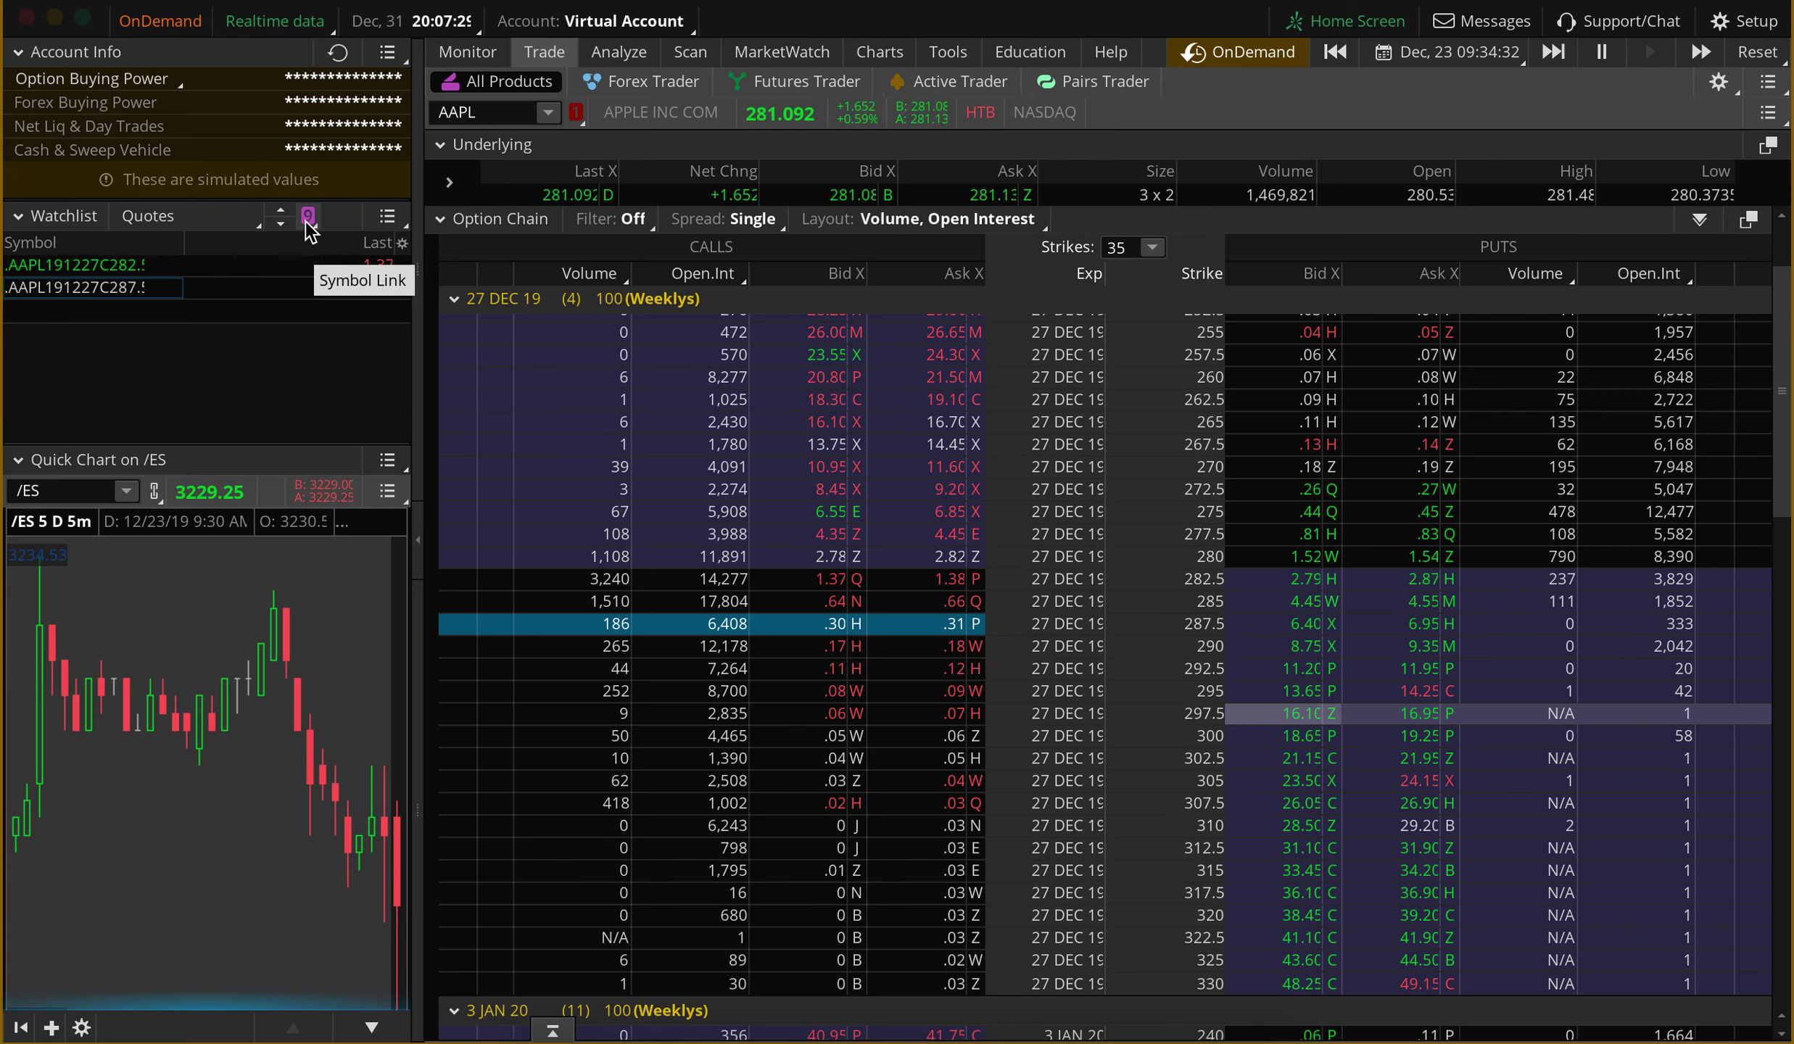
Step: Return to the charts and load the 282.5 call and then the 287.5 call from the watchlist into the linked price ladder
left_click(879, 44)
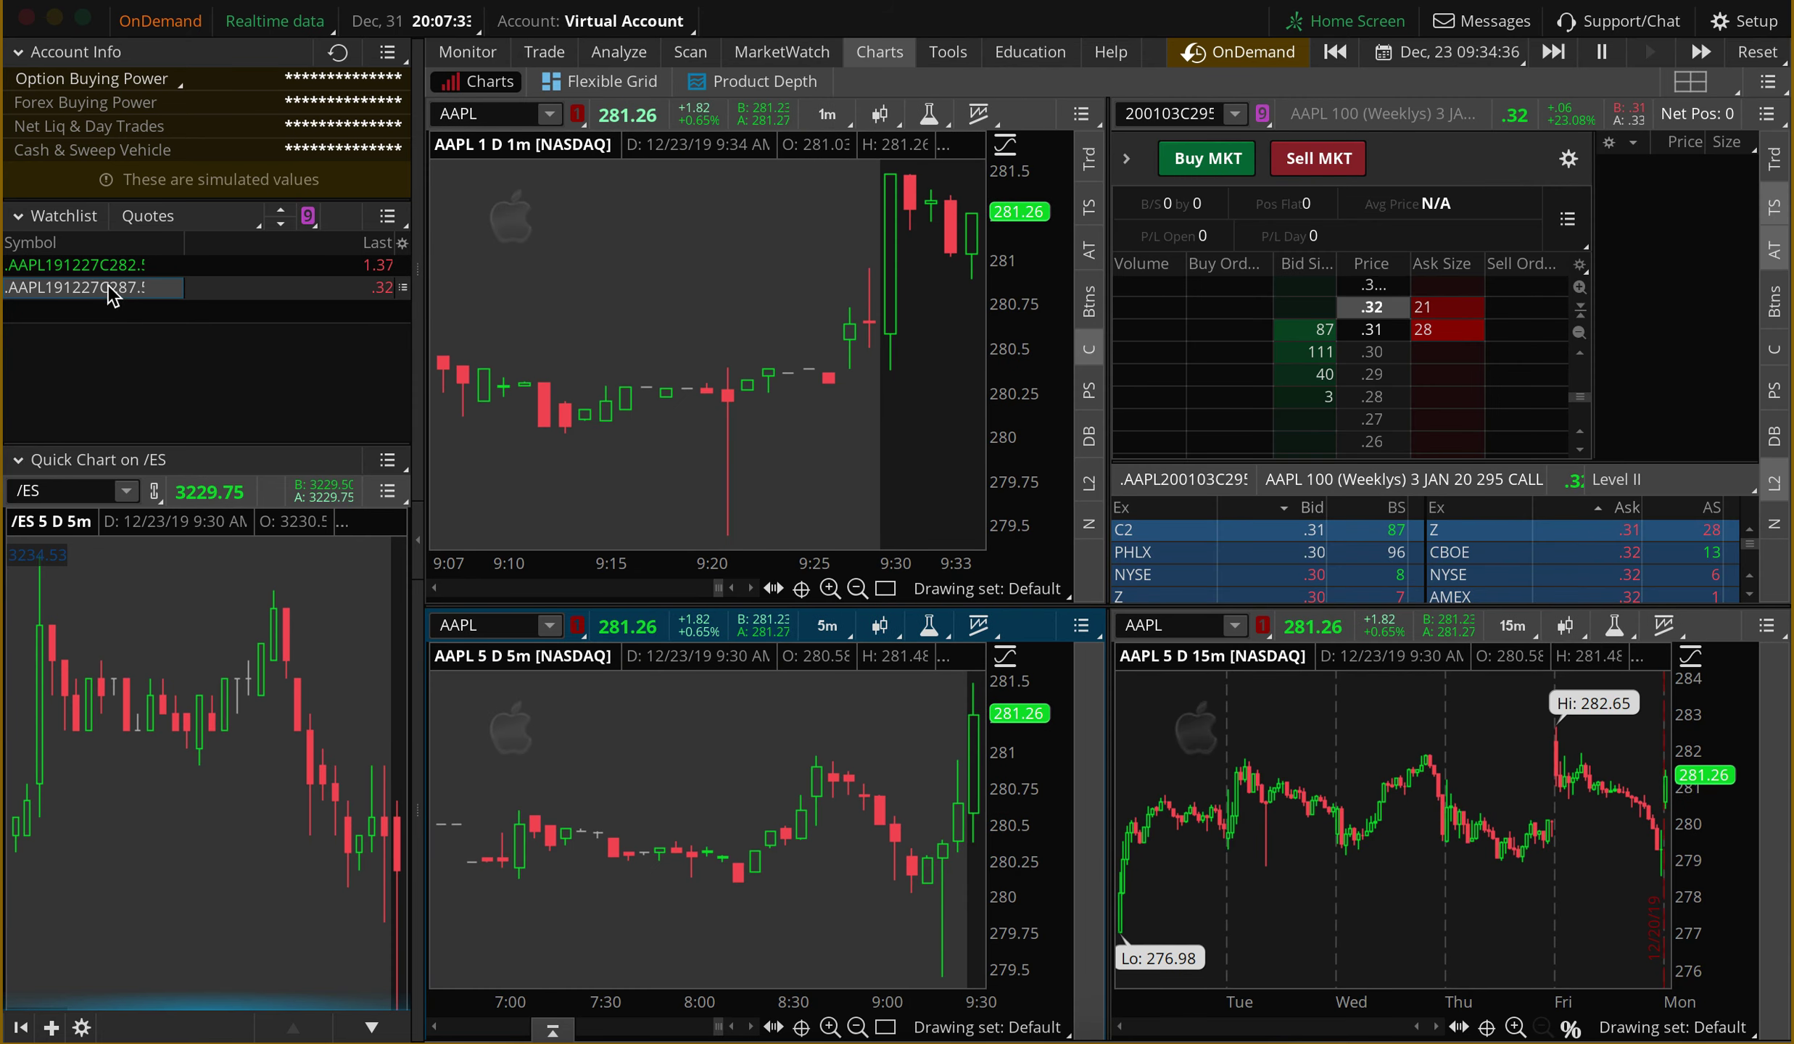
left_click(95, 268)
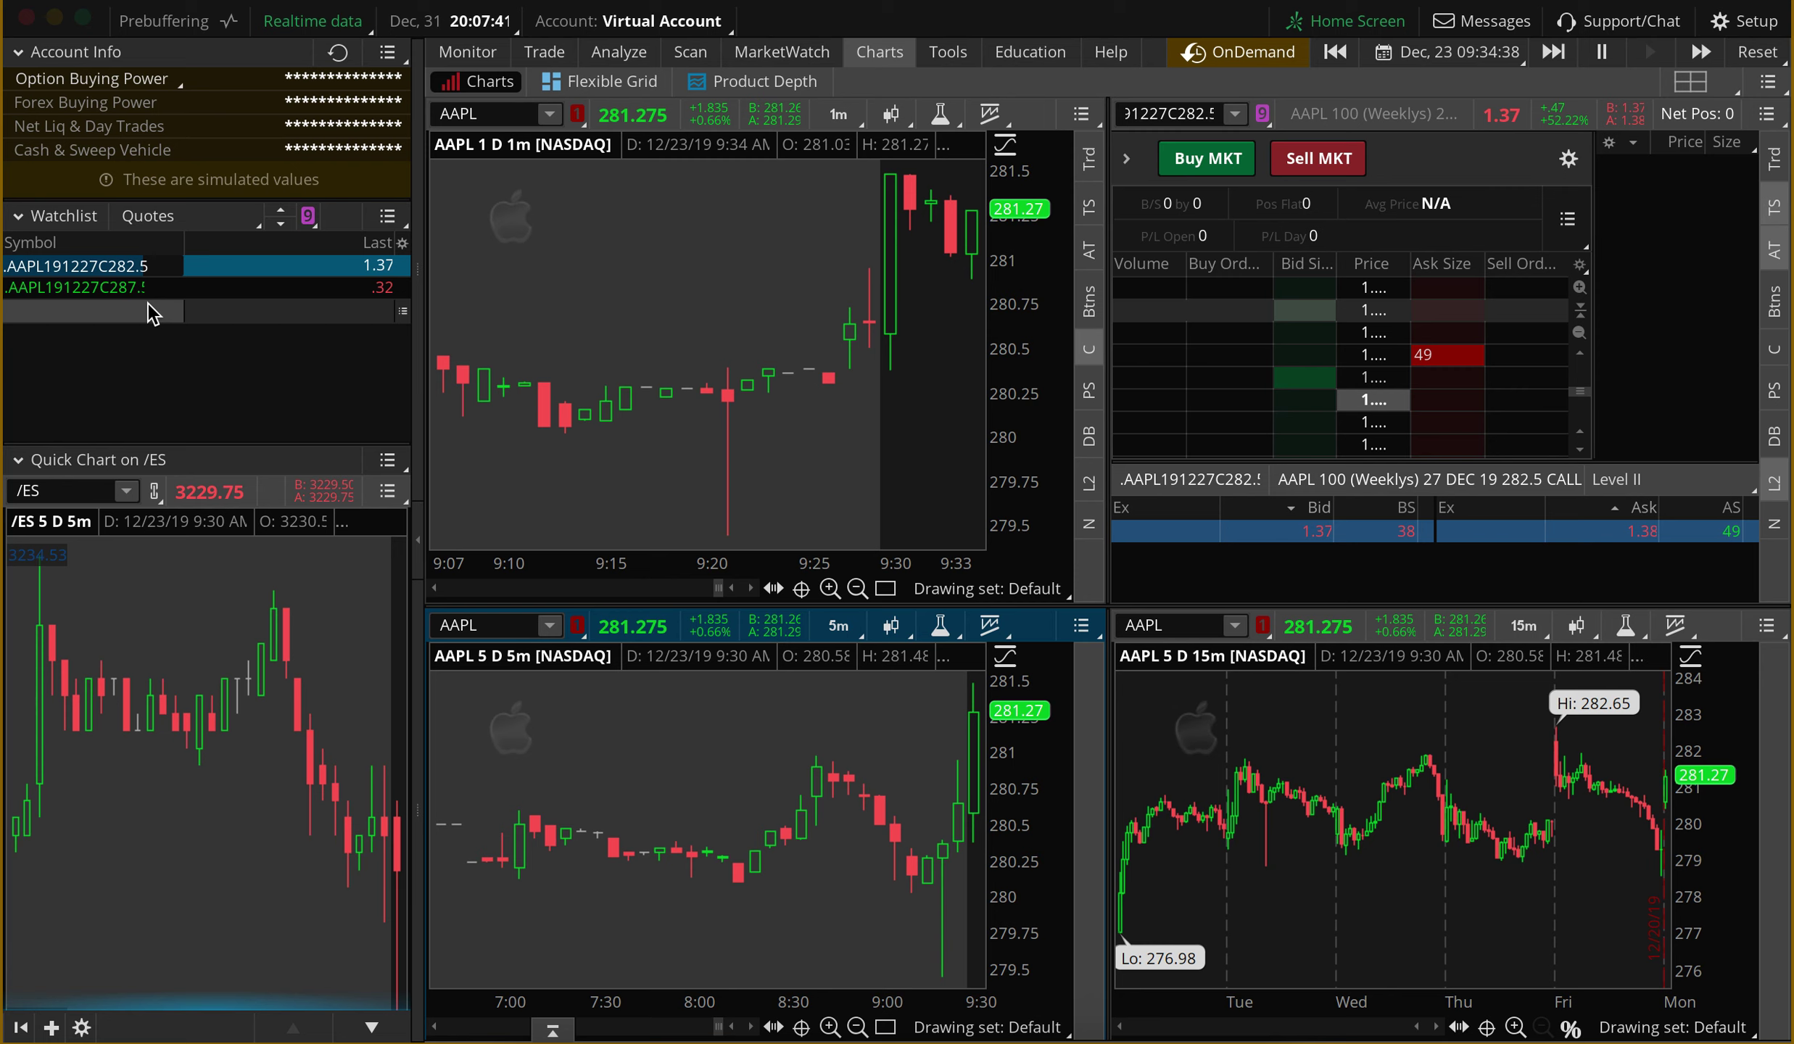
left_click(102, 290)
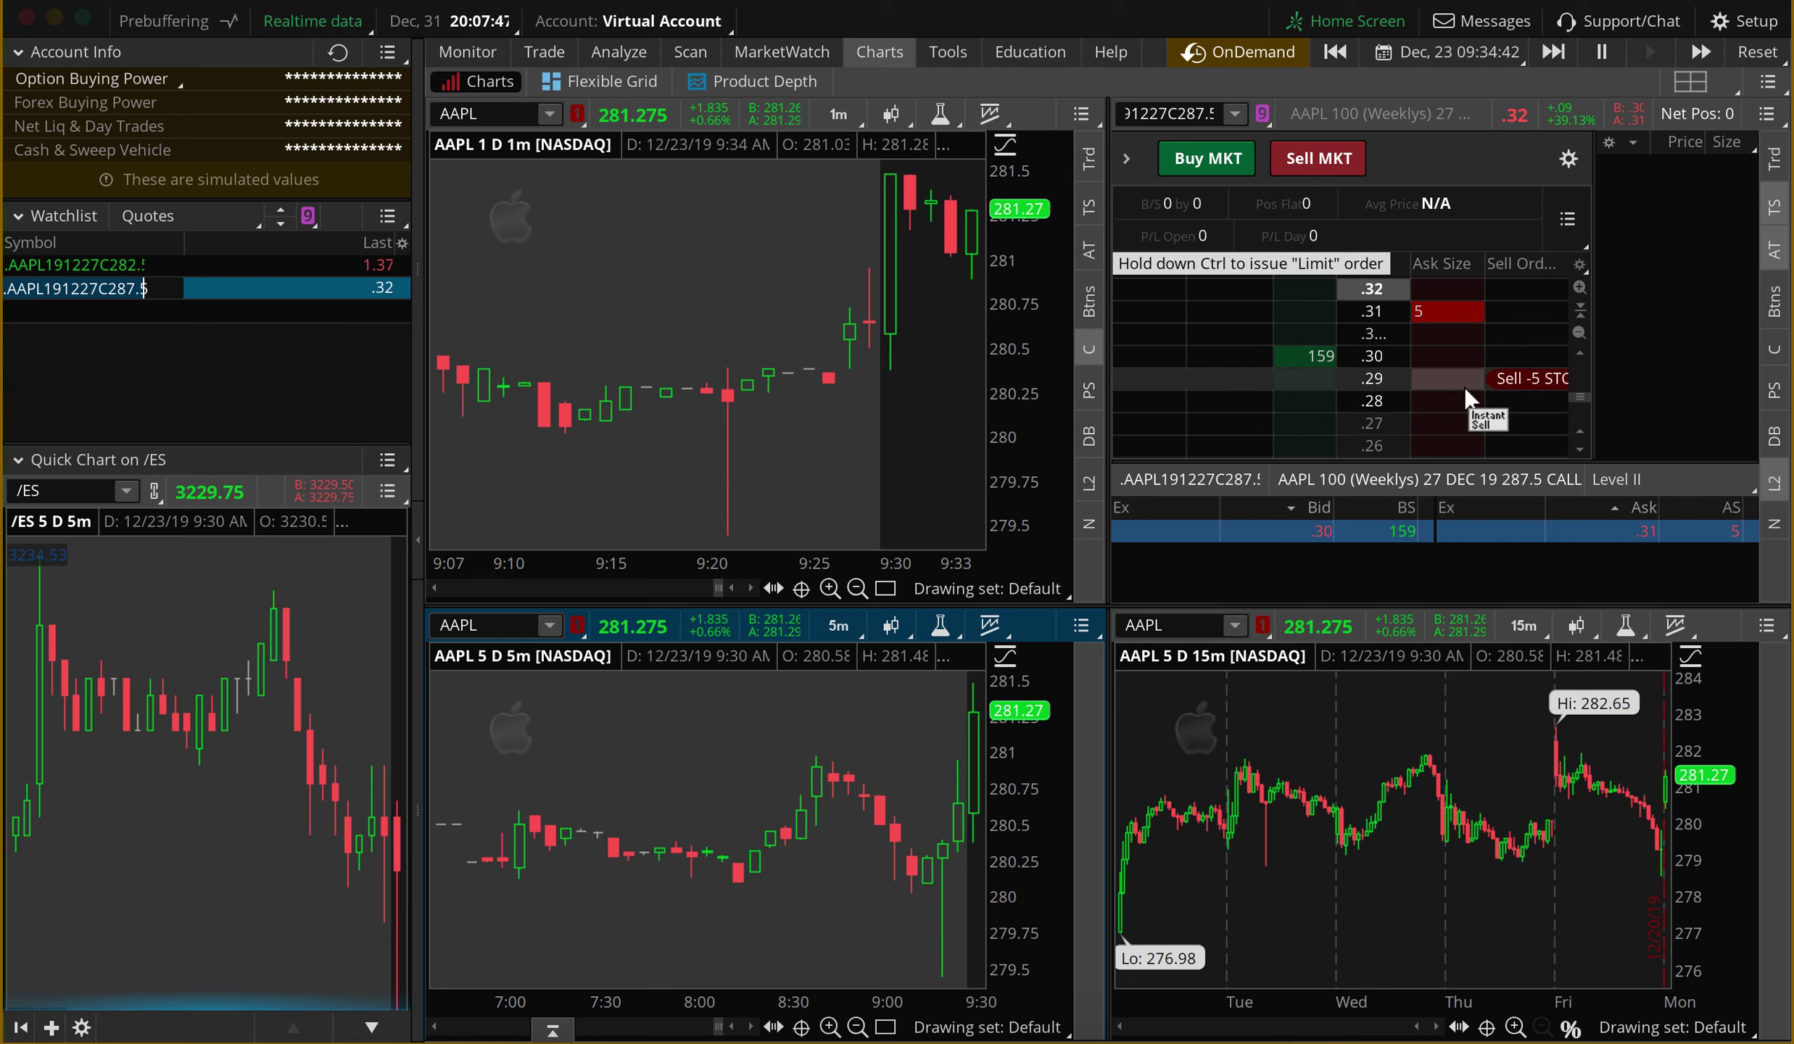
Step: Expand the price ladder's order settings, enable auto send and pause the replay
left_click(1127, 159)
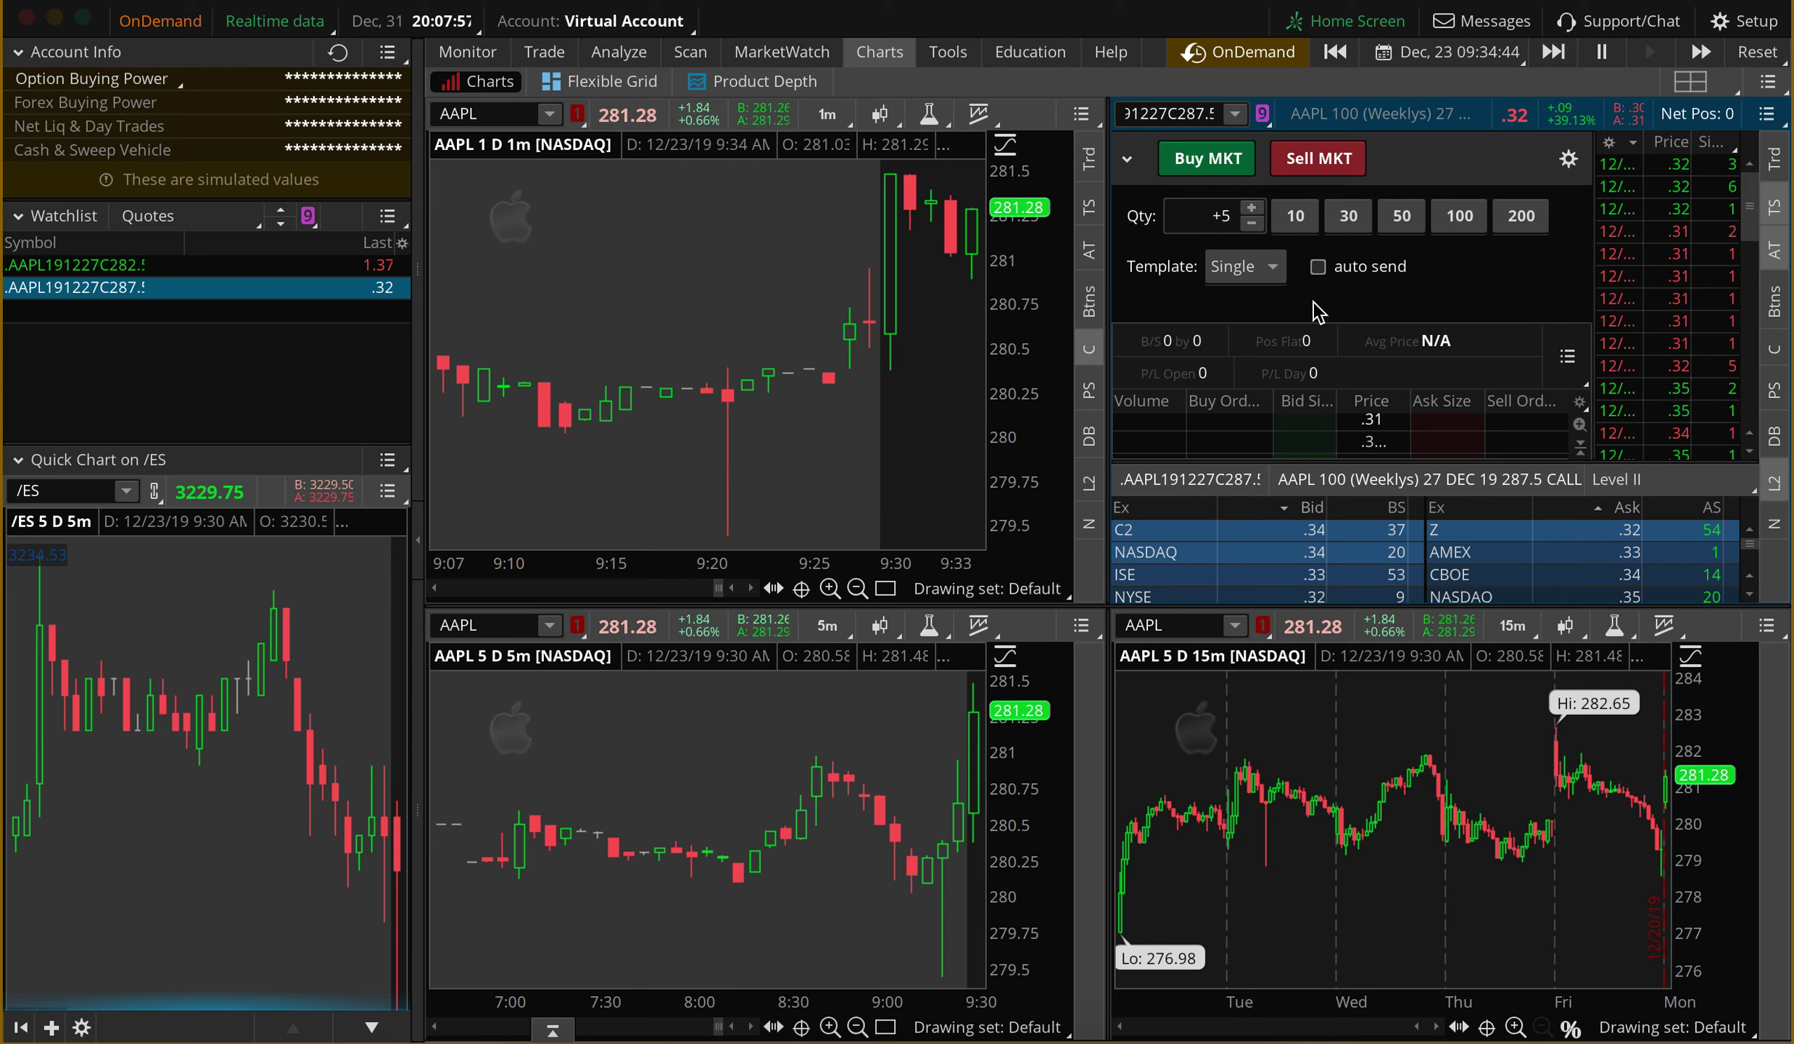
left_click(1318, 268)
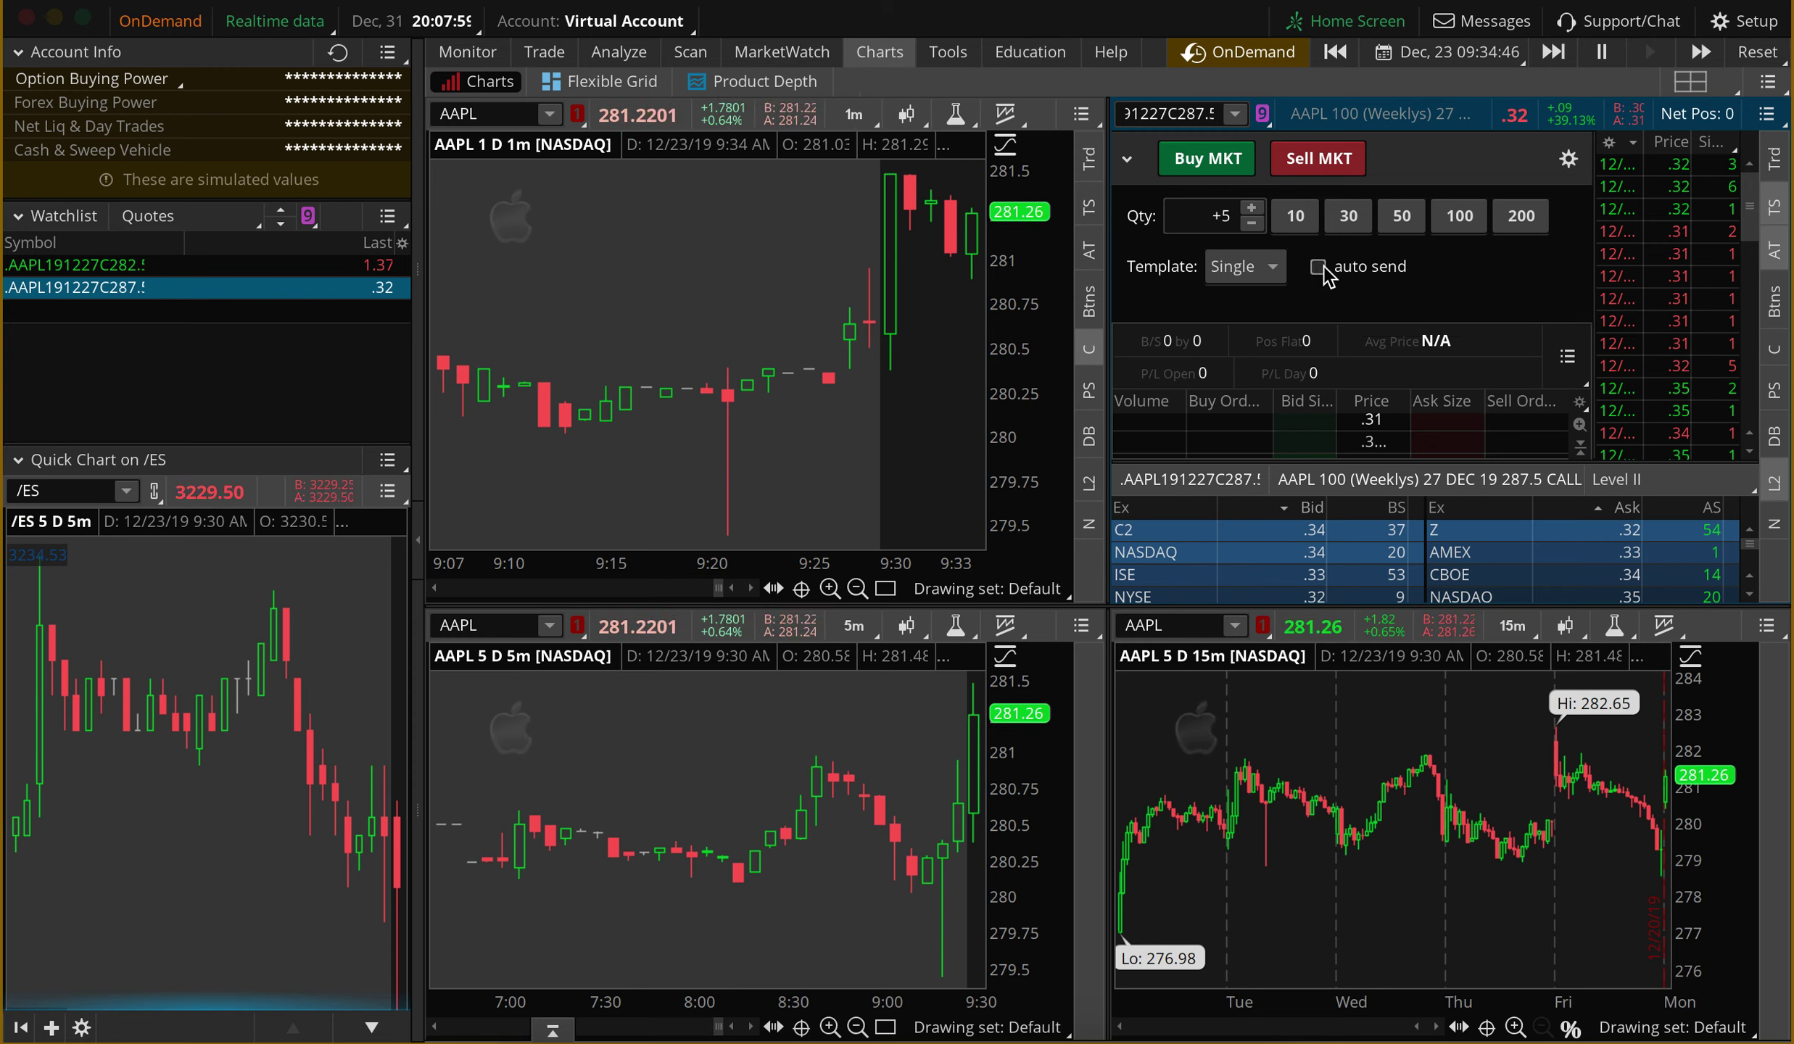
left_click(1602, 51)
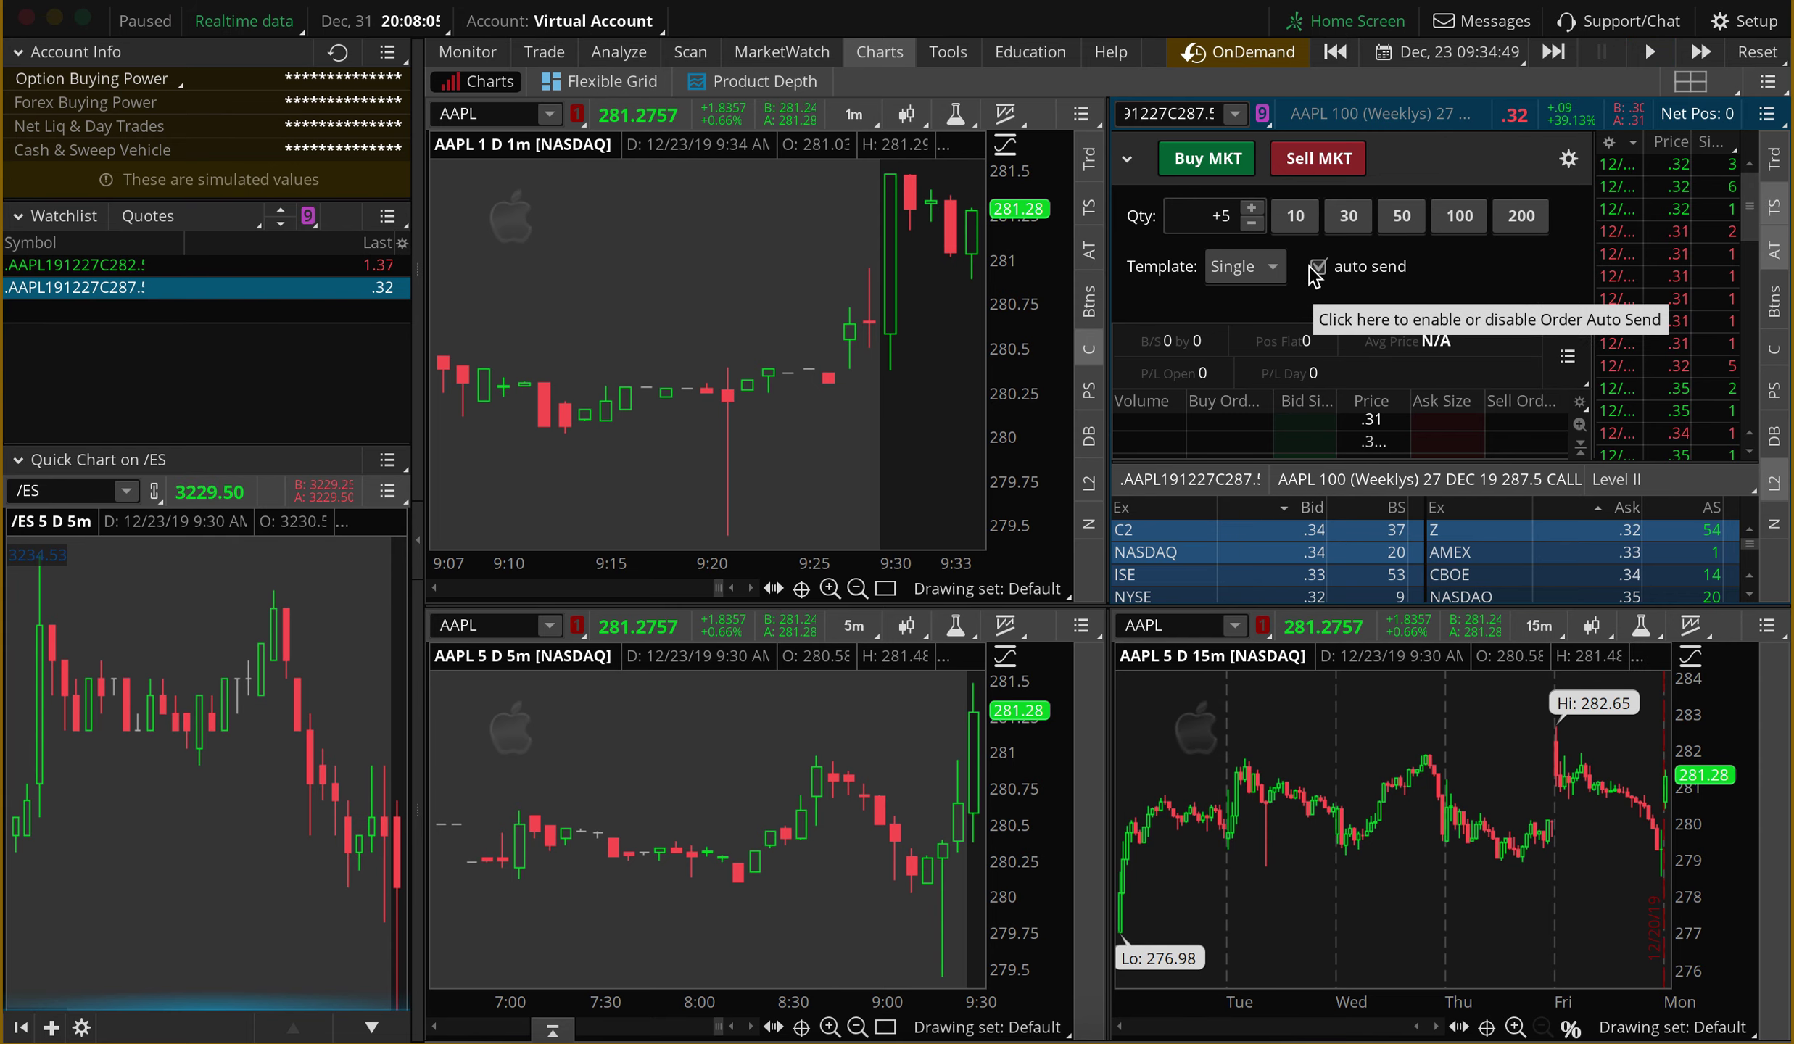
Step: Prepare a limit order to buy 10 AAPL 27 DEC 19 287.5 calls at .31, review its confirmation and delete the order
left_click(544, 52)
left_click(945, 623)
scroll(984, 588, "down", 3)
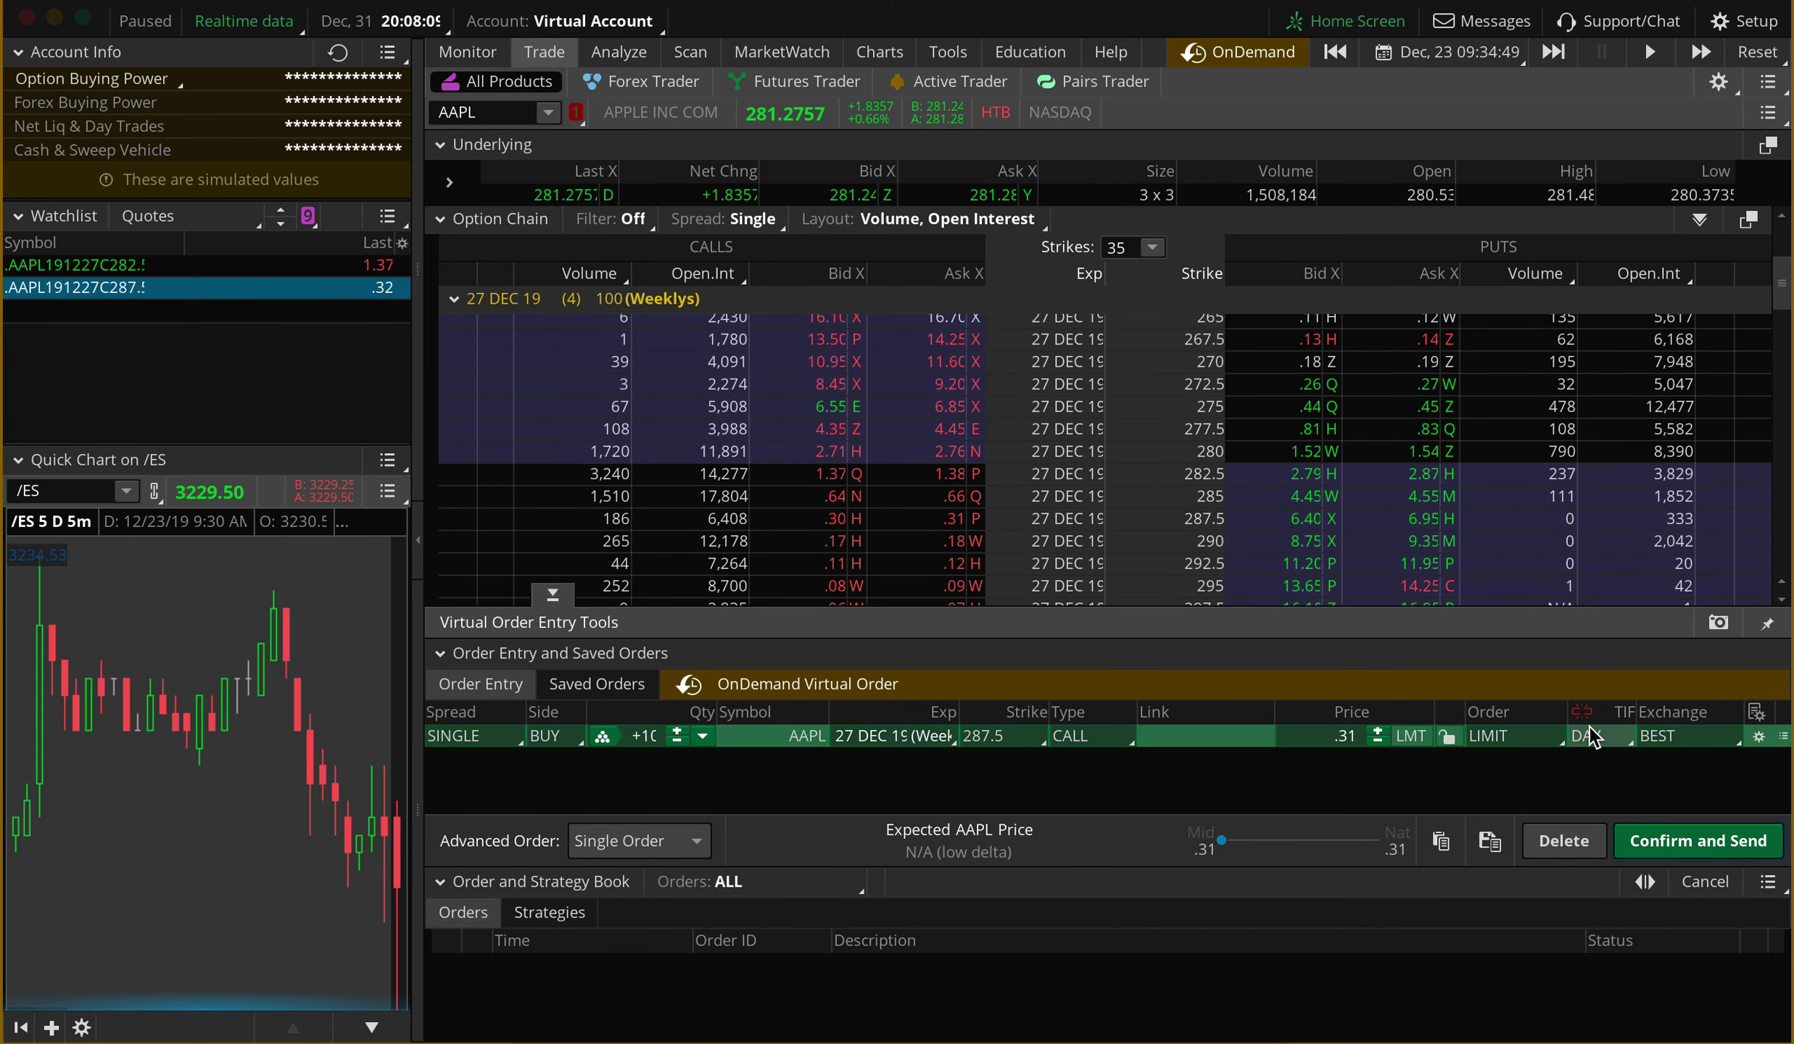
left_click(1698, 840)
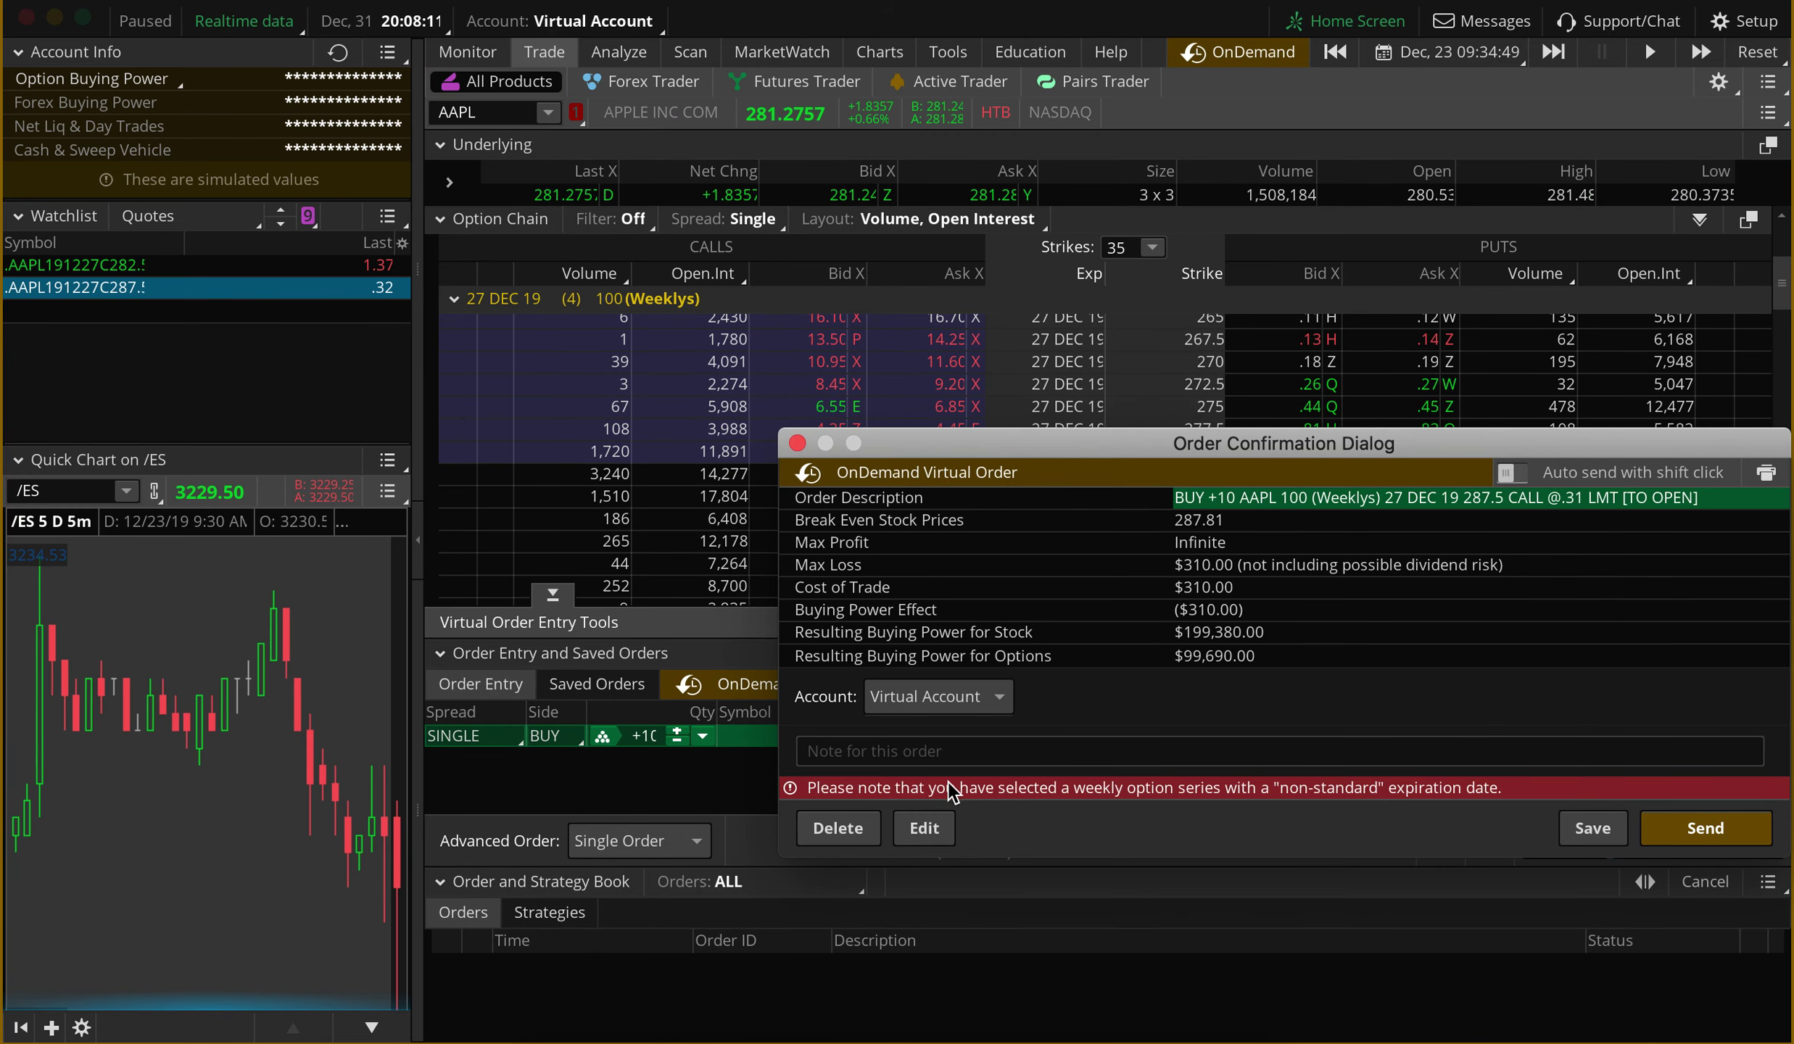
left_click(838, 828)
Step: Return to the charts, set the ladder's order quantity to 15 and collapse its order settings
left_click(879, 52)
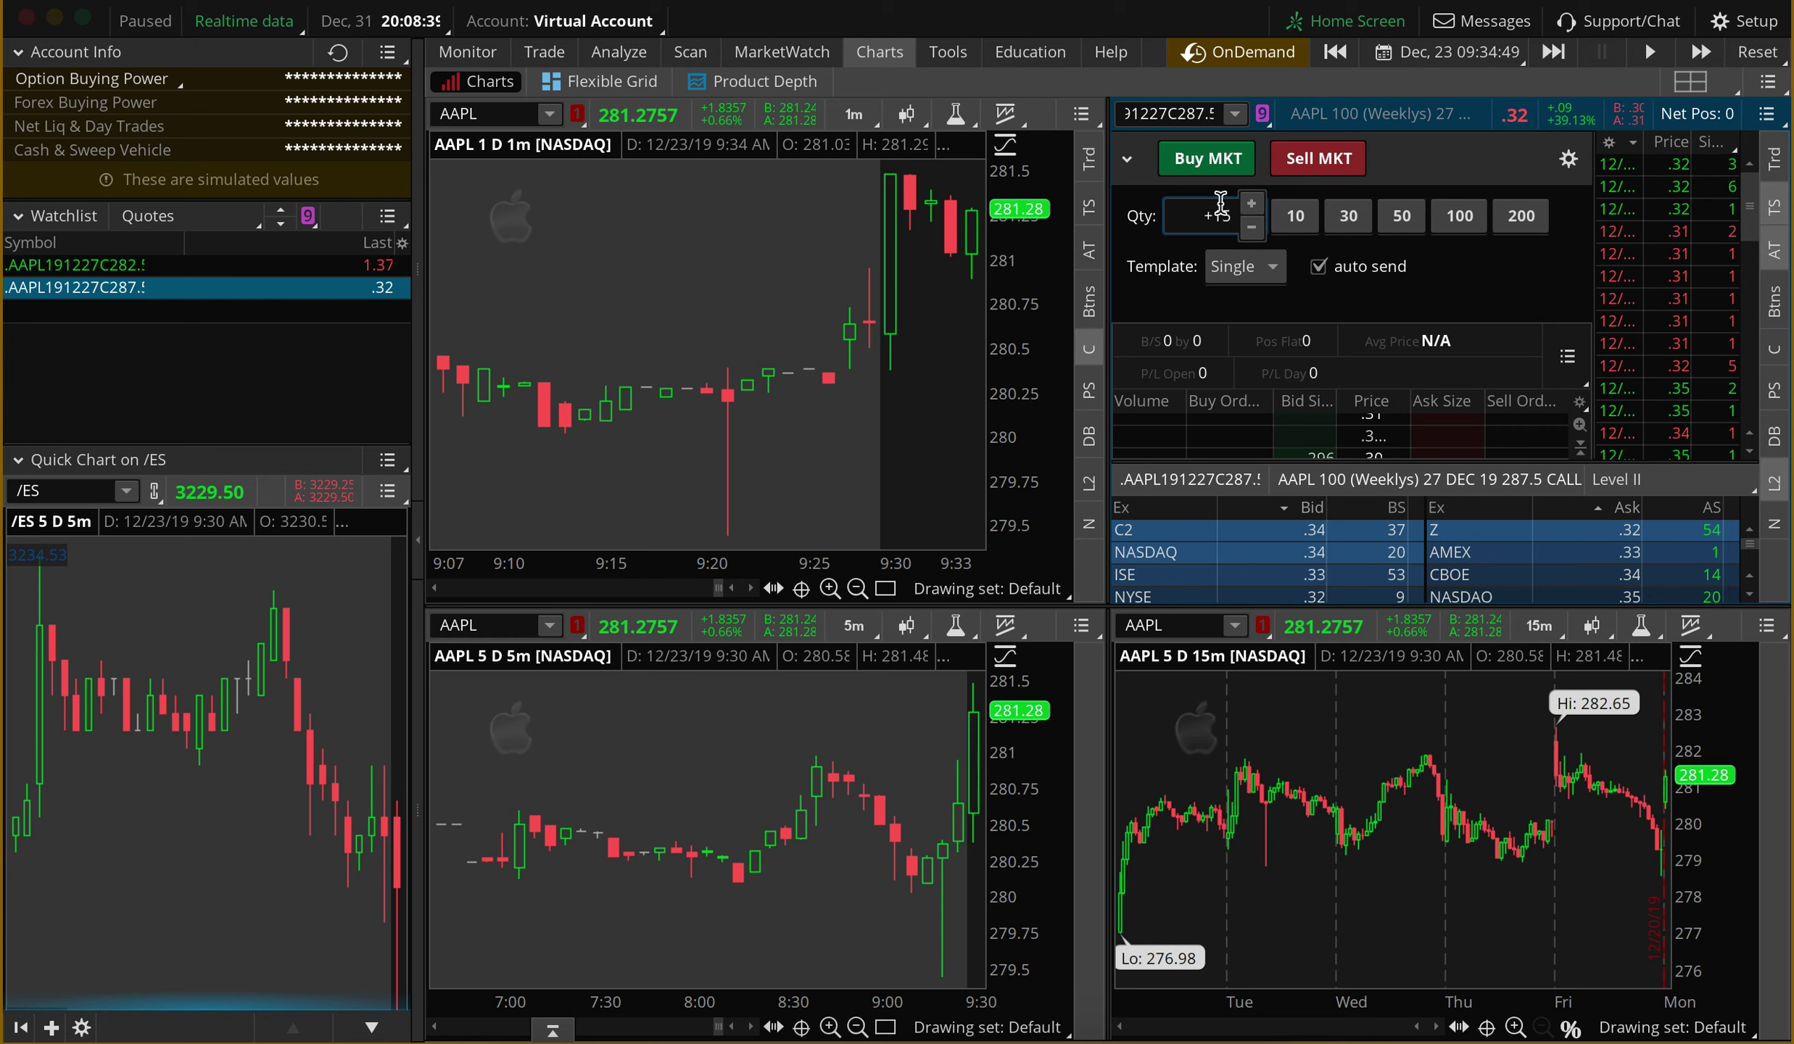
left_click(1128, 161)
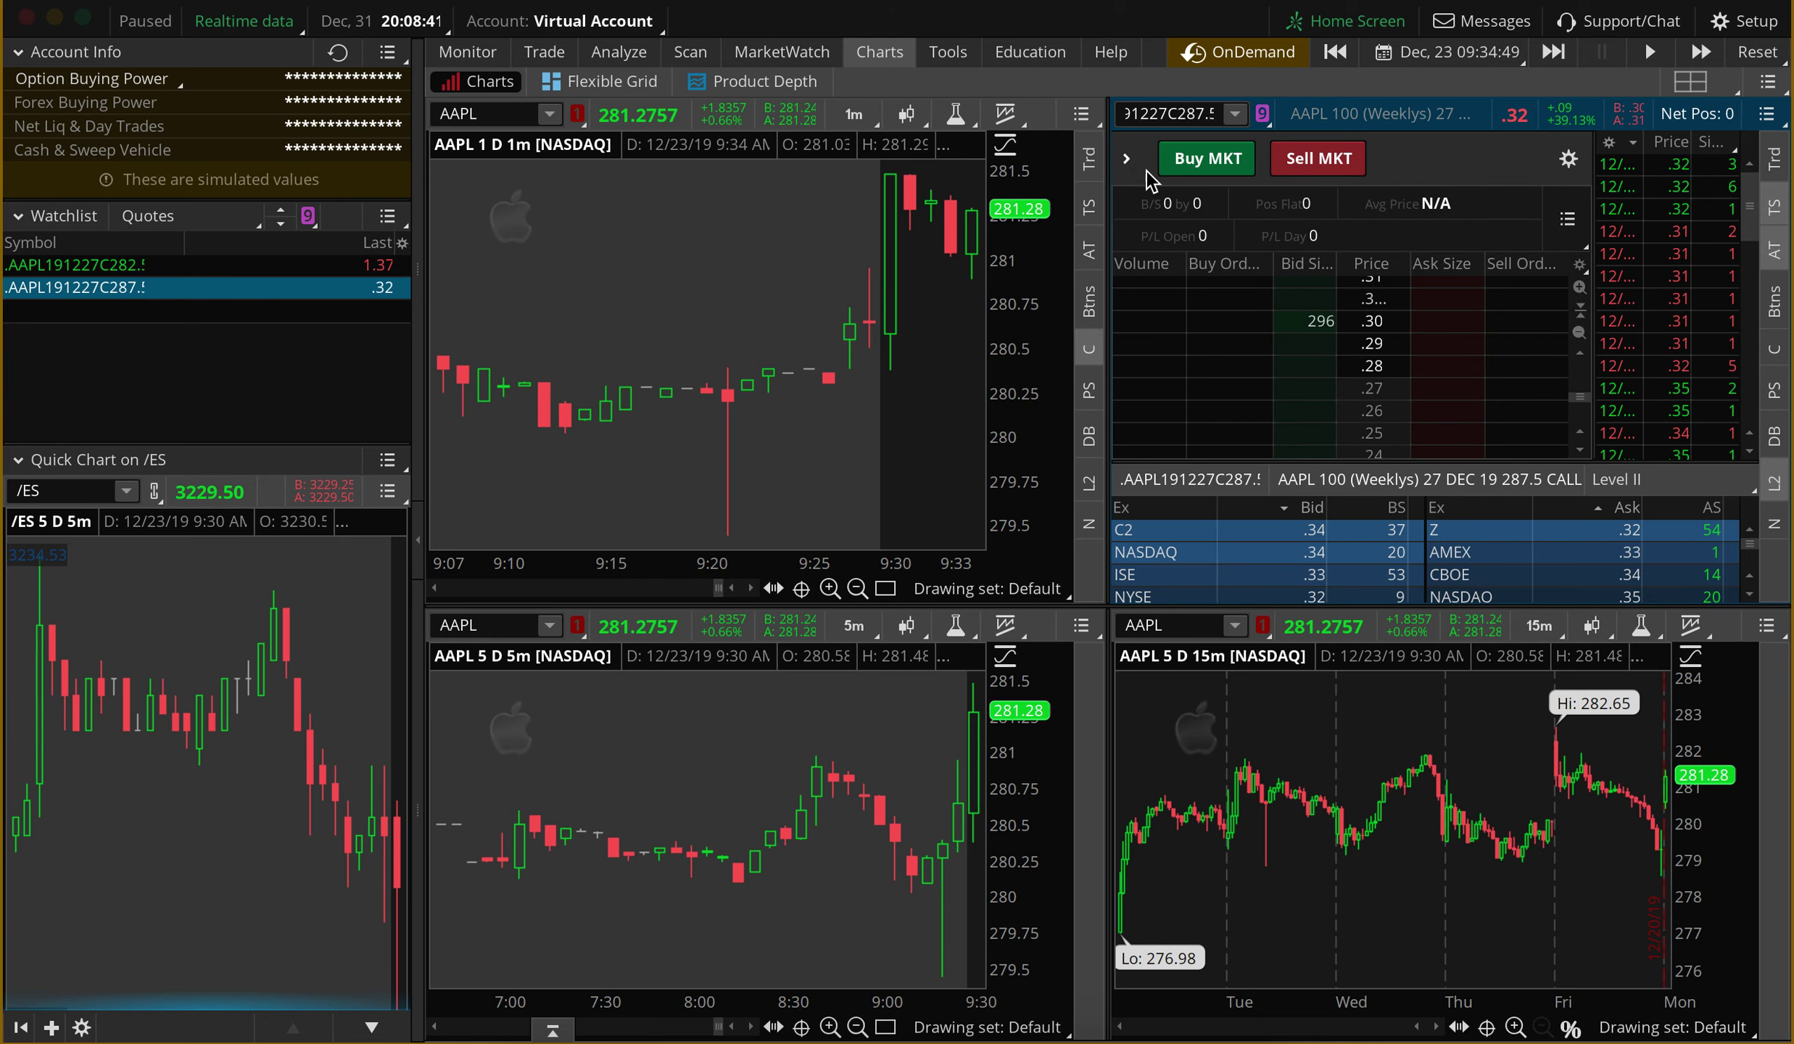
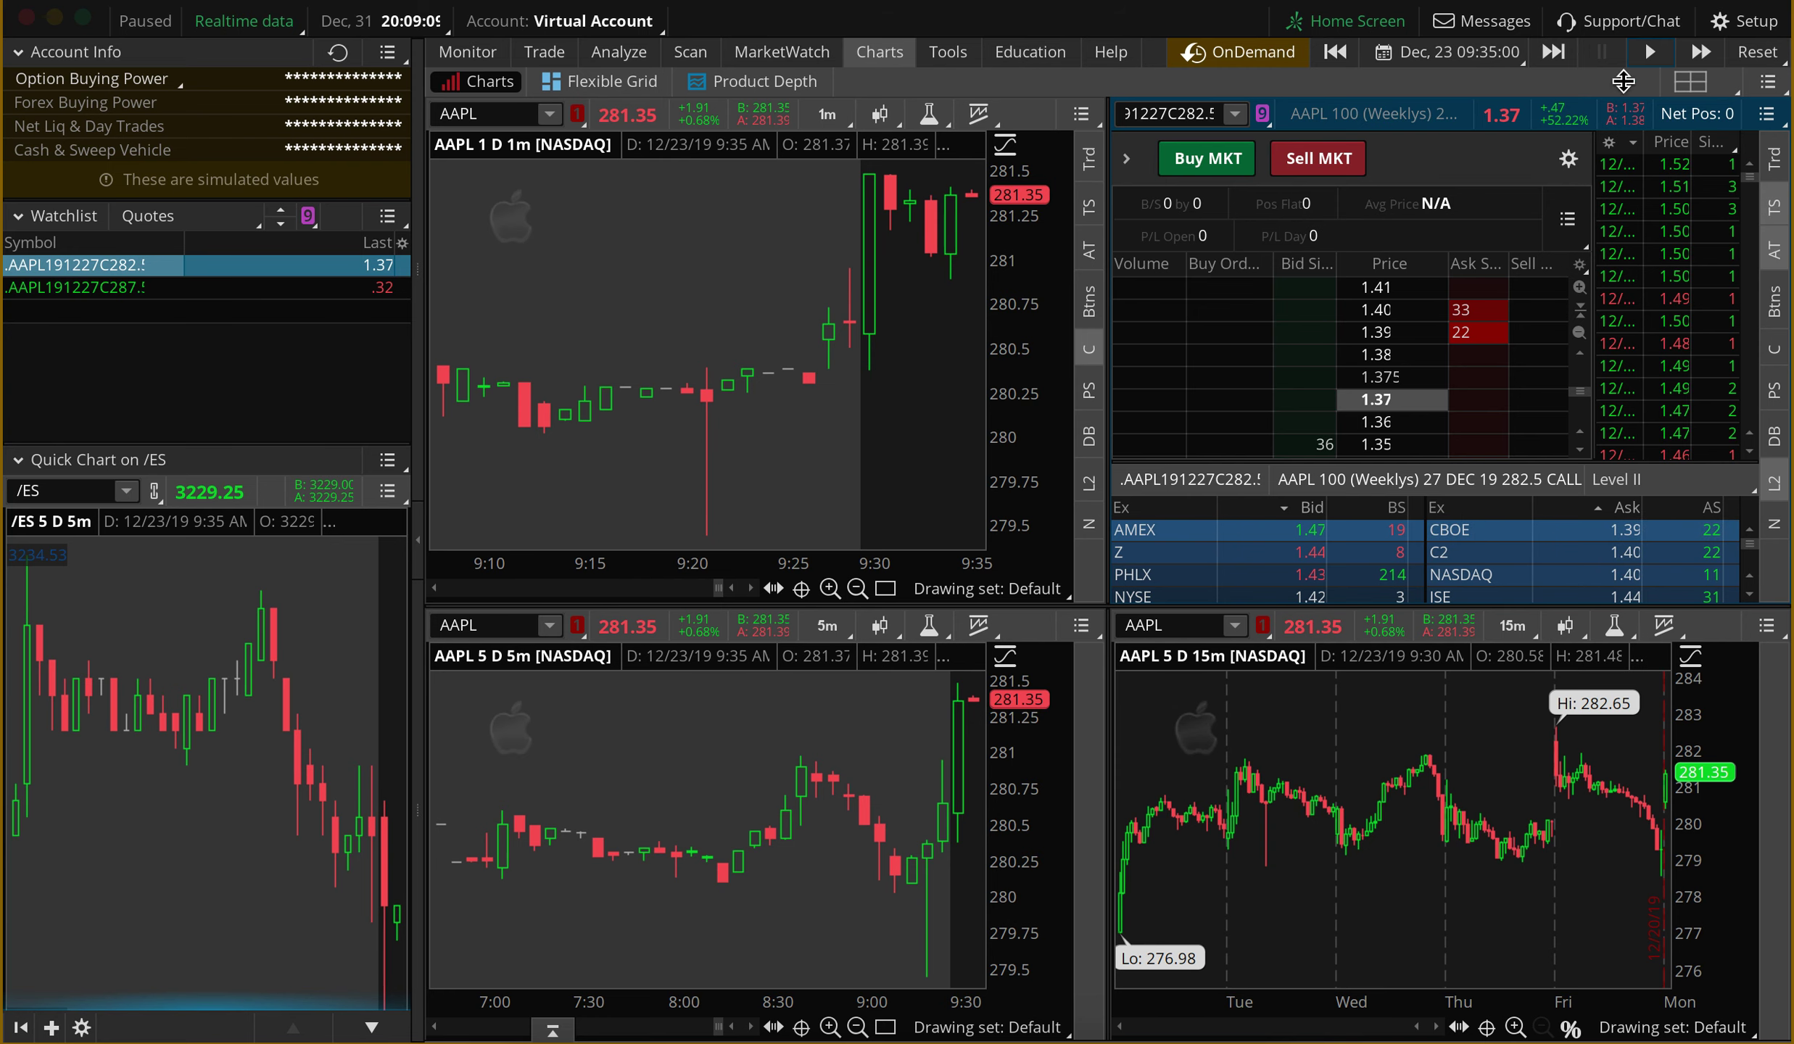
Step: Jump the replay to Dec 23 09:38:00 and resume playback
left_click(1519, 52)
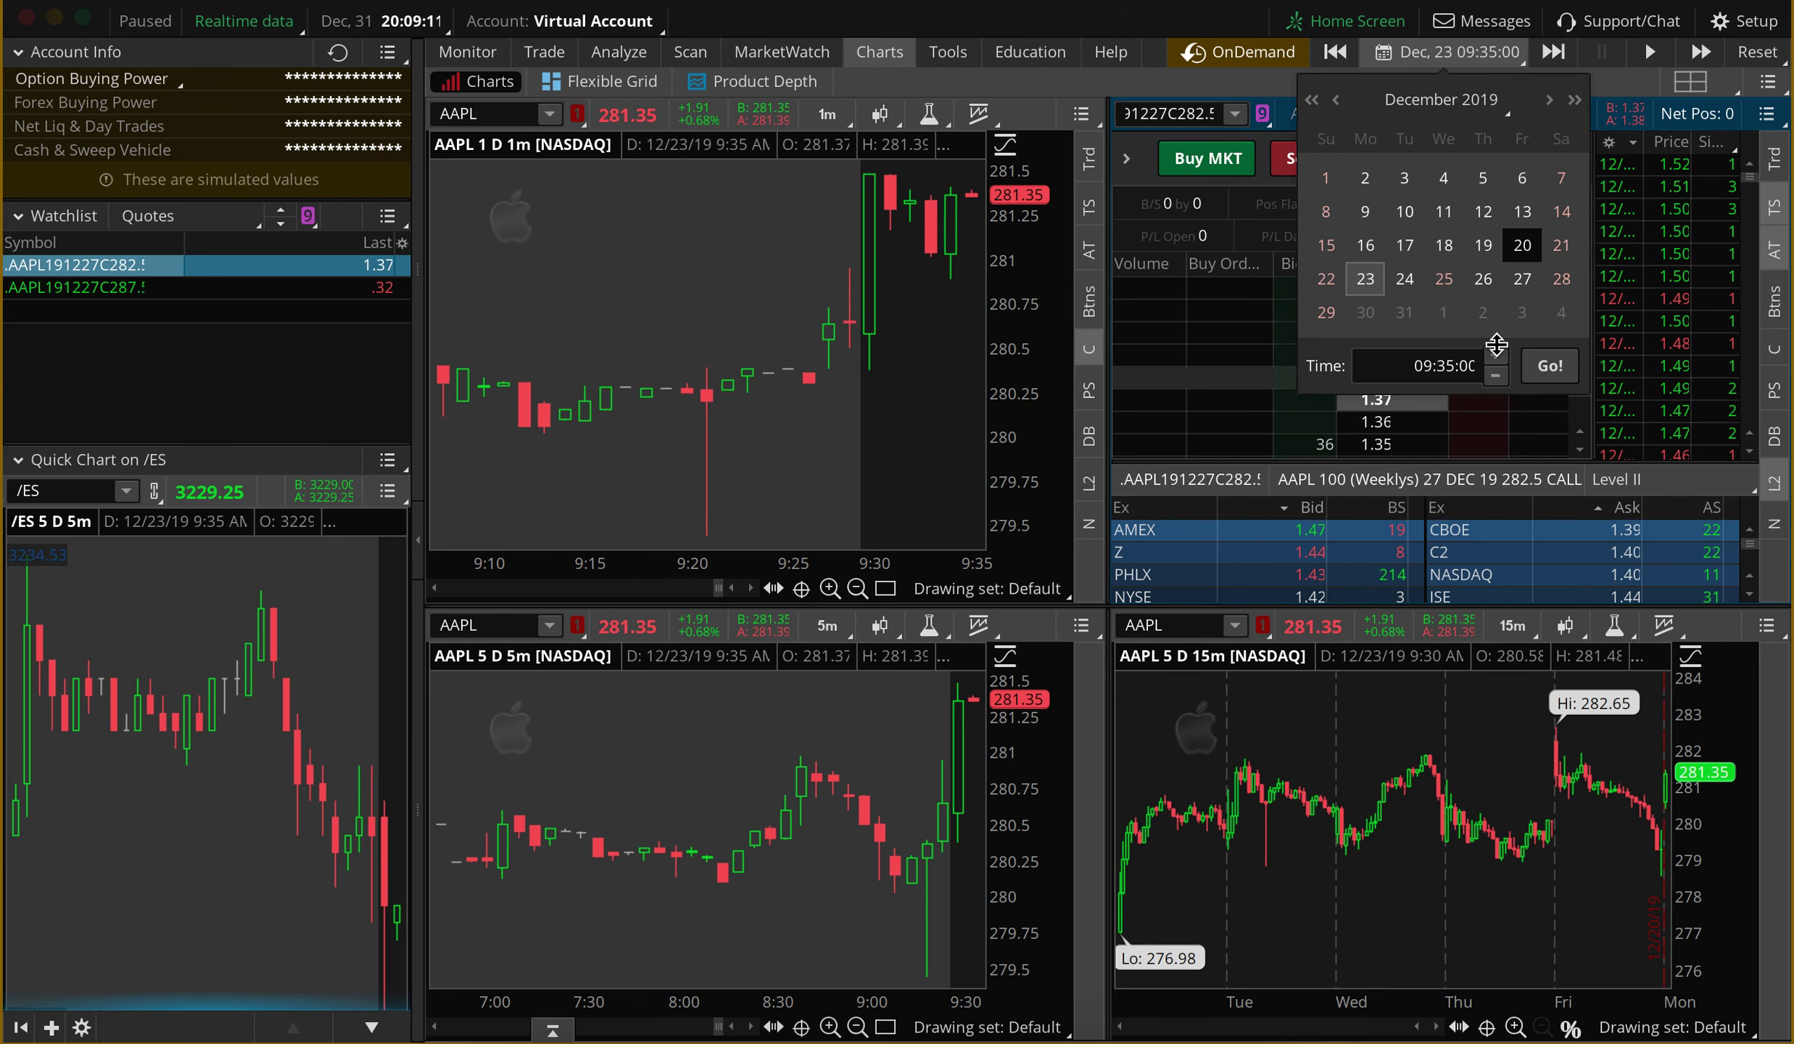
left_click(1548, 366)
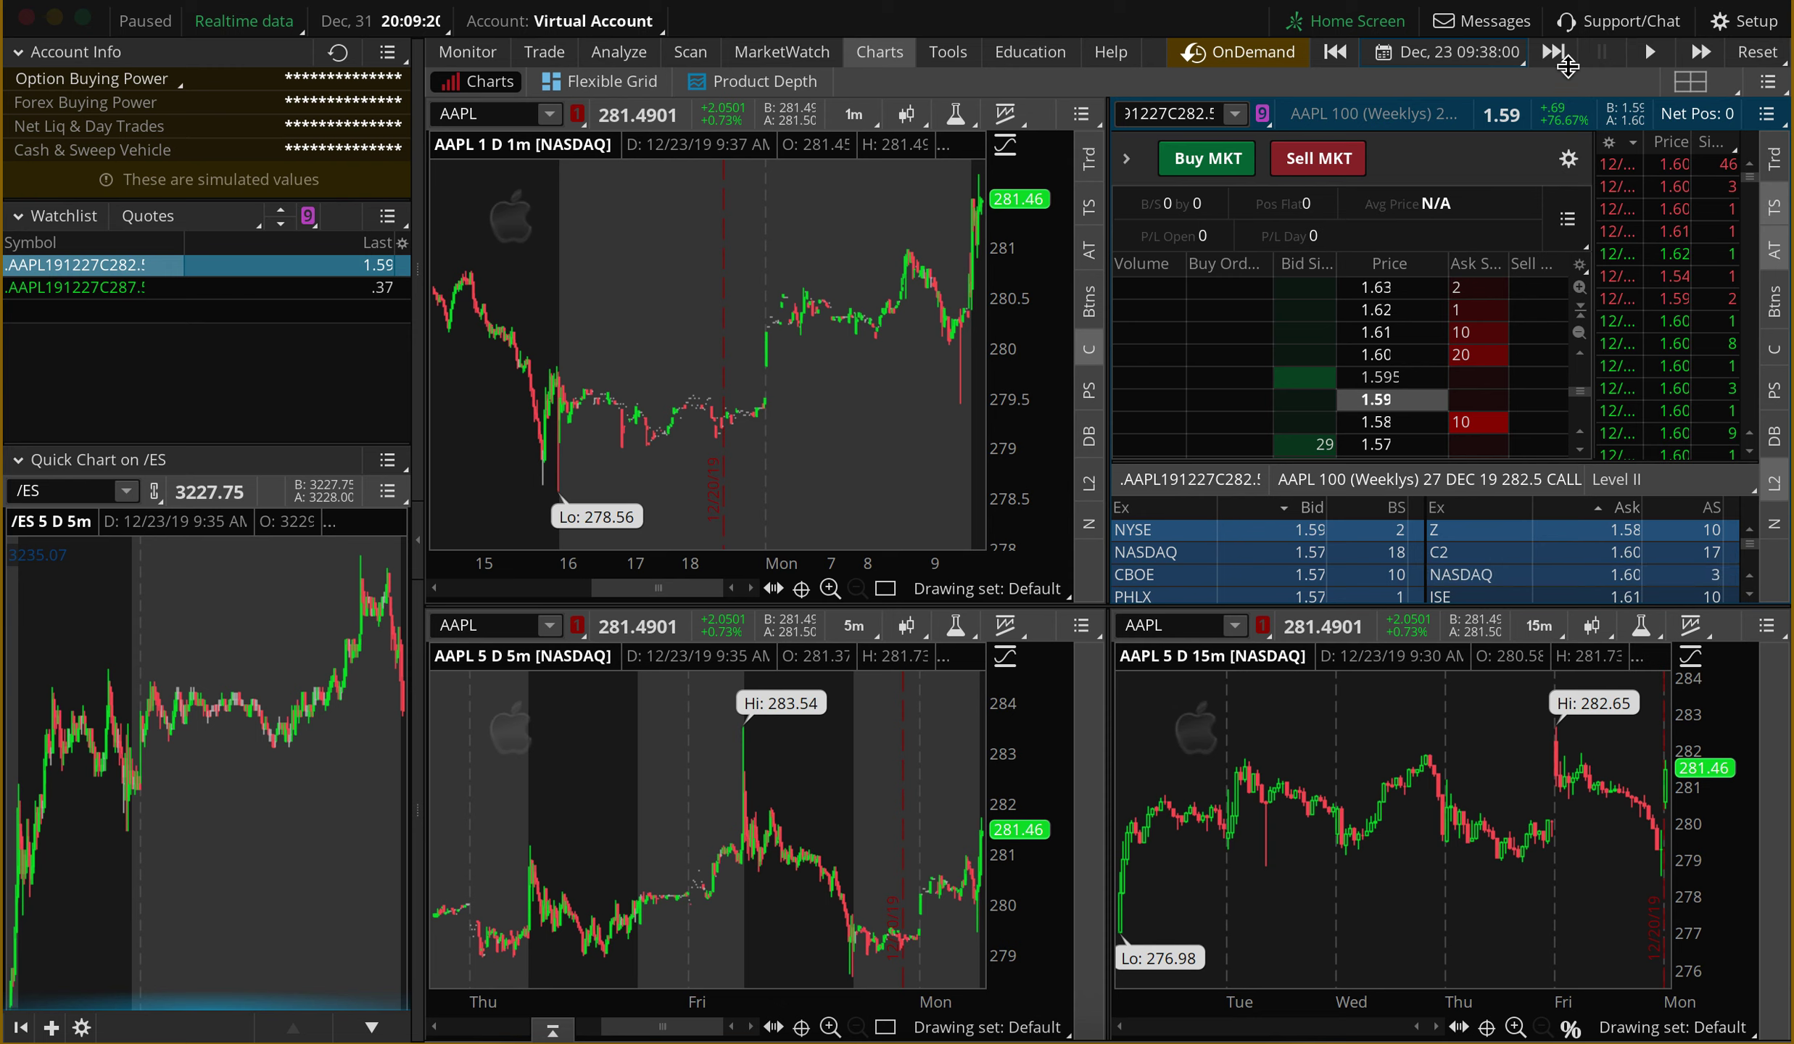
left_click(1649, 51)
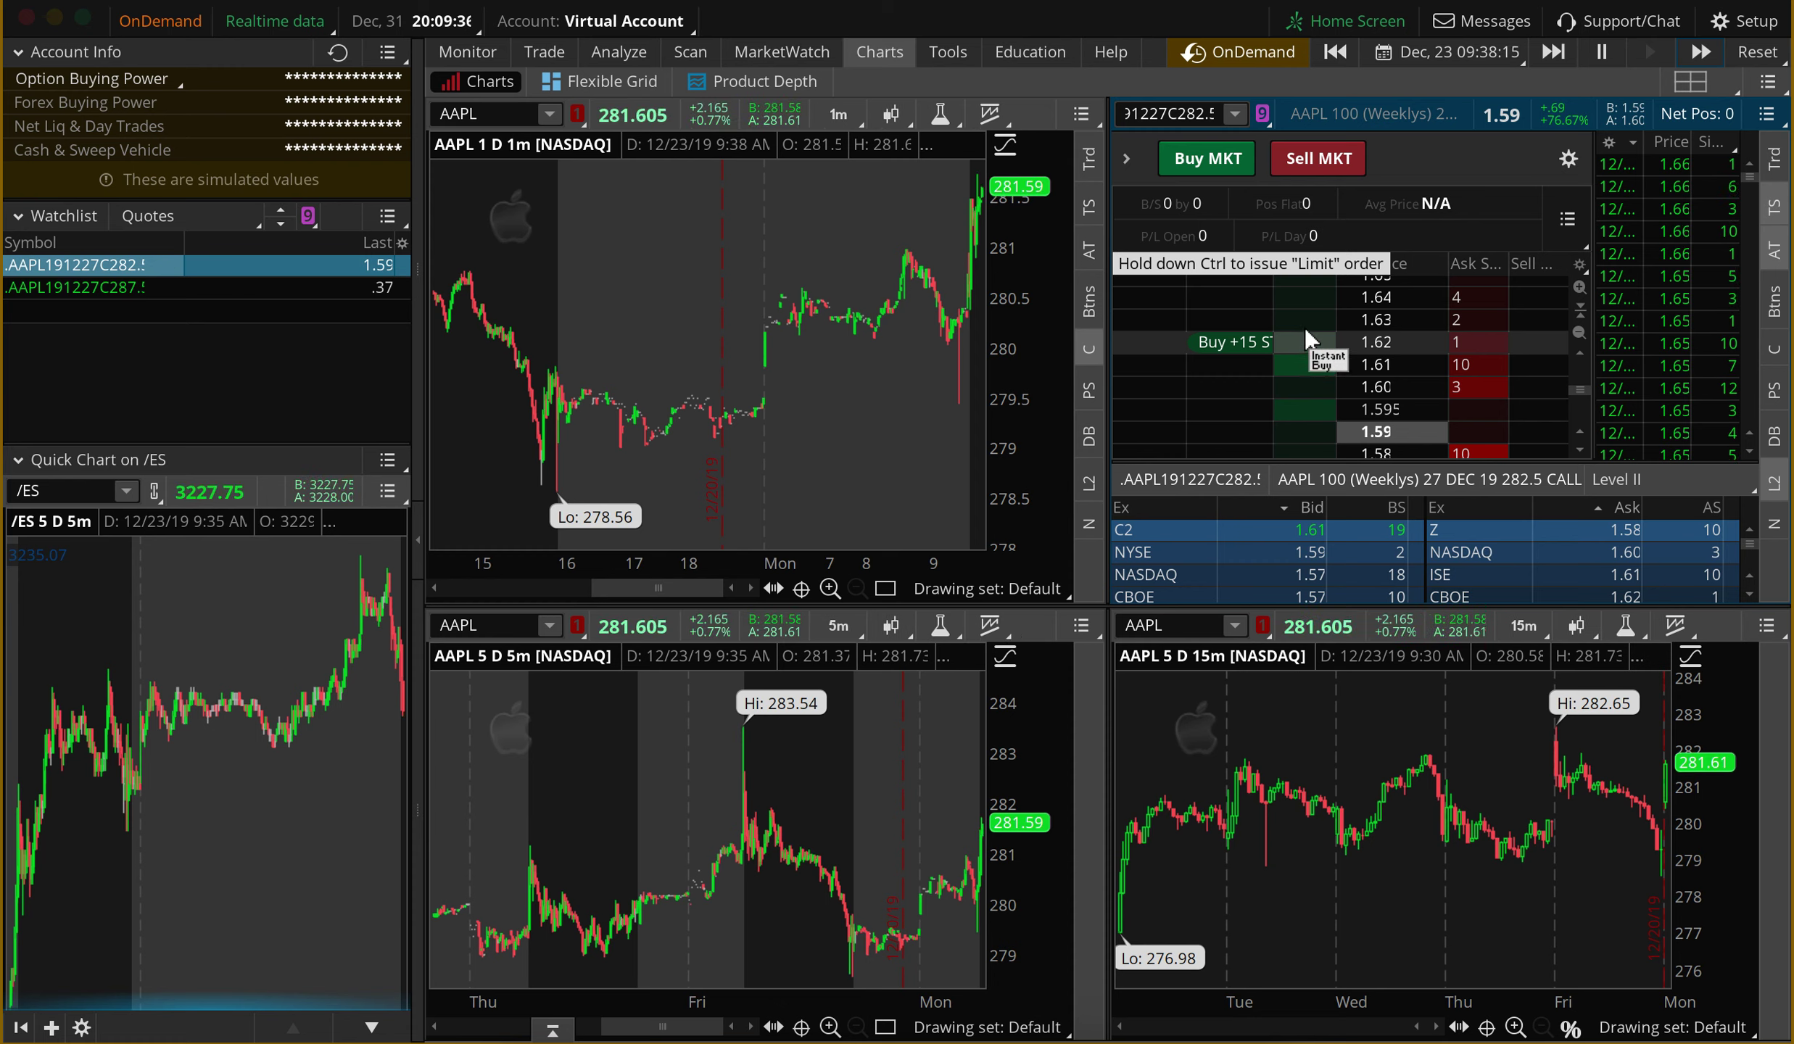
Step: Buy 15 AAPL 27 DEC 19 282.5 calls at 1.60 directly from the price ladder with auto send
left_click(1306, 380)
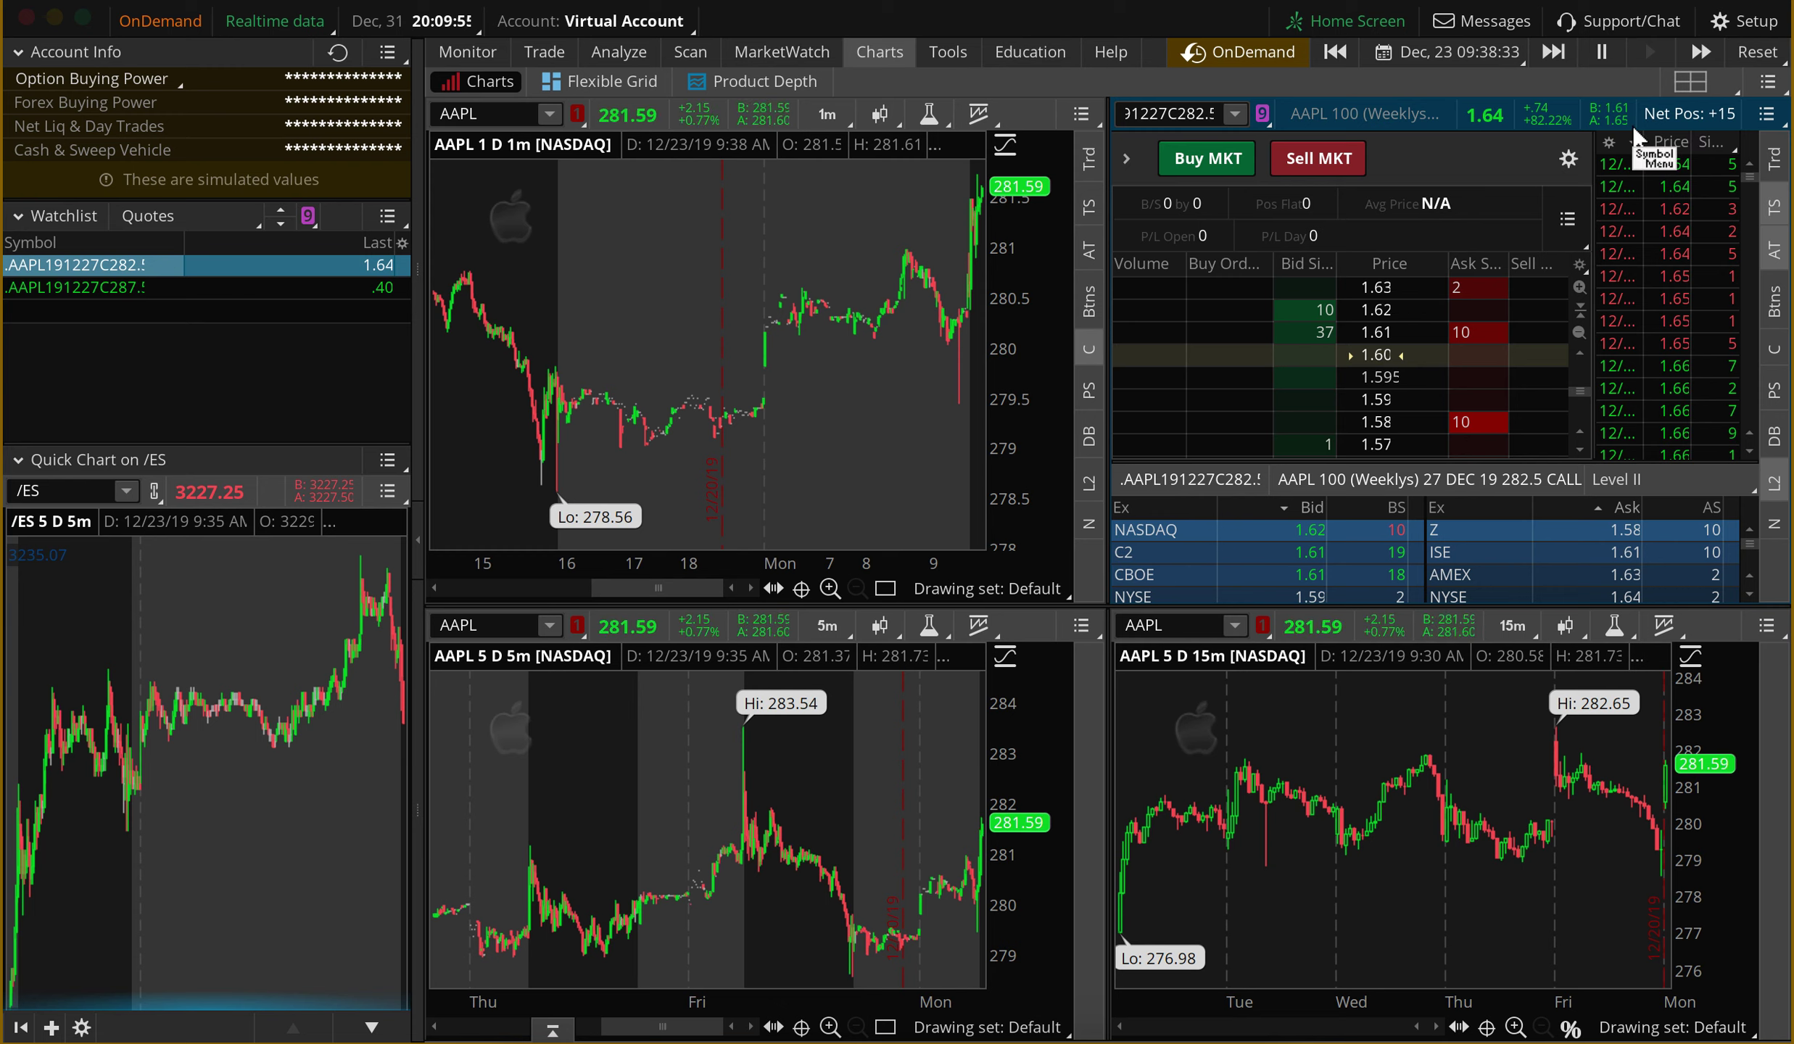
left_click(1314, 359)
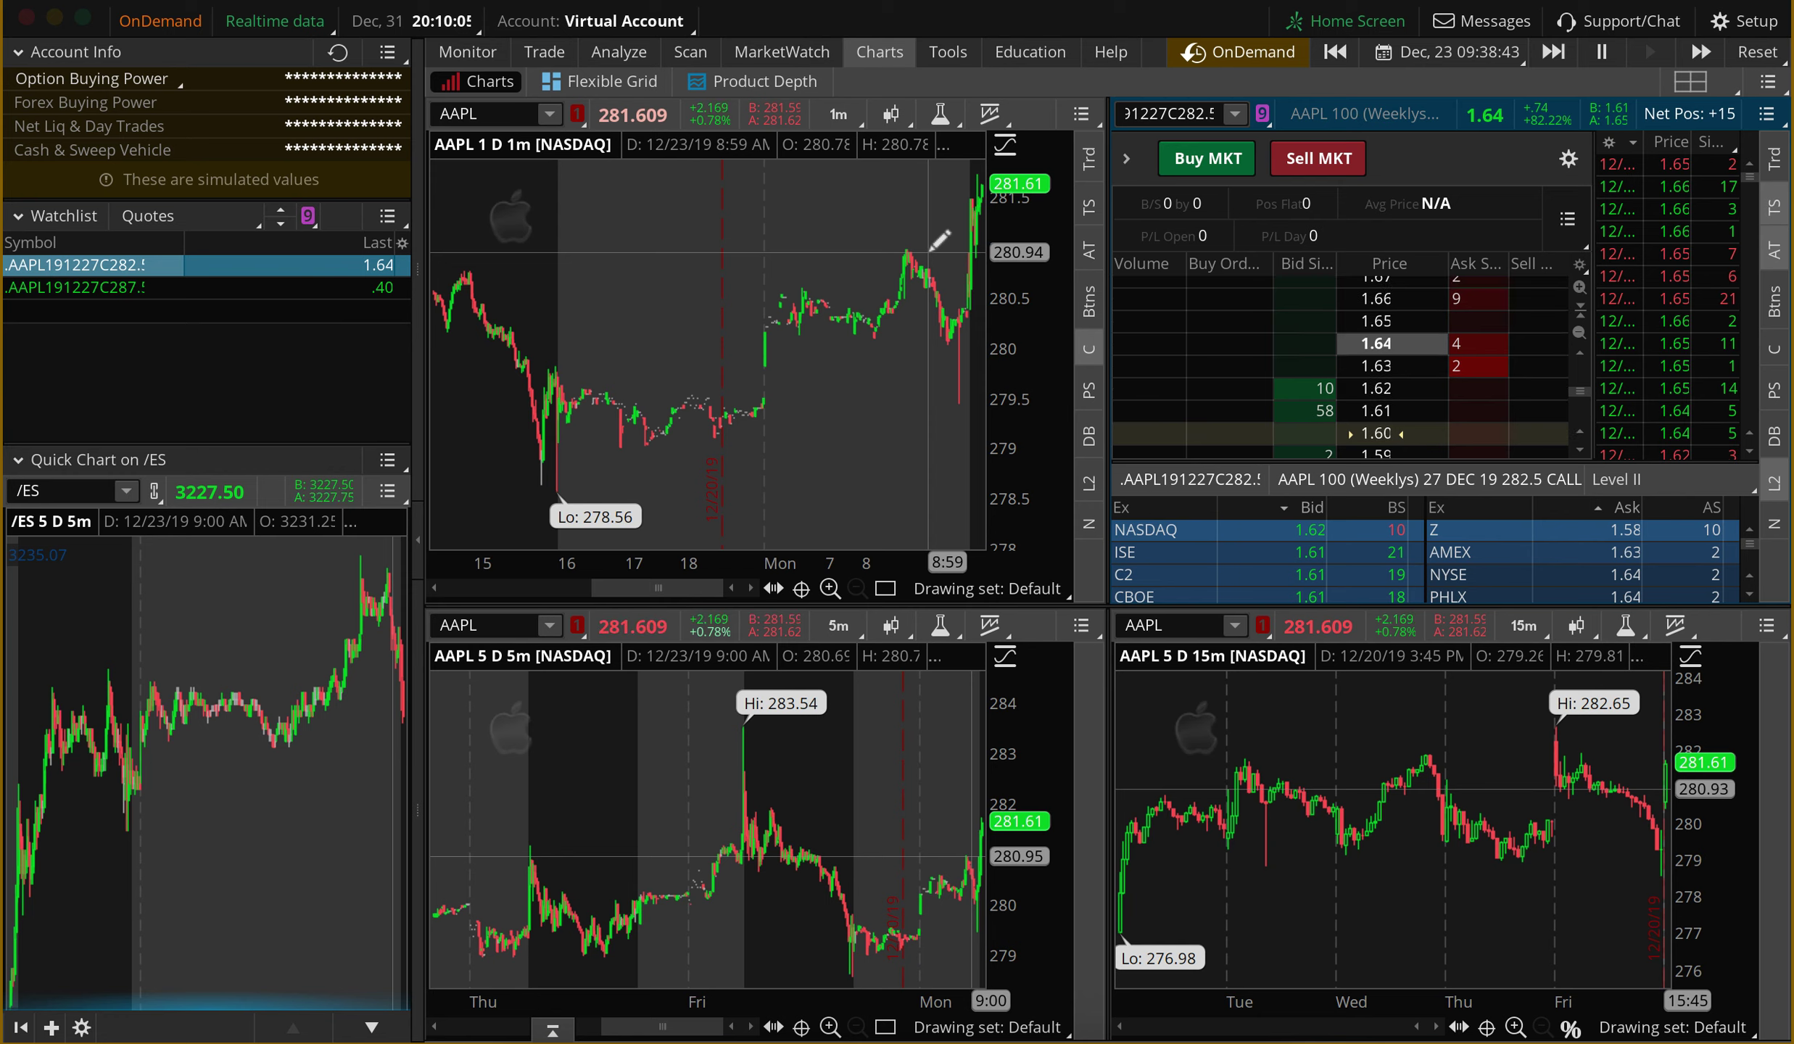
Step: Jump the replay ahead ten minutes and magnify recent price action on the AAPL 1m, 5m, 15m and /ES charts
scroll(933, 240, "up", 5)
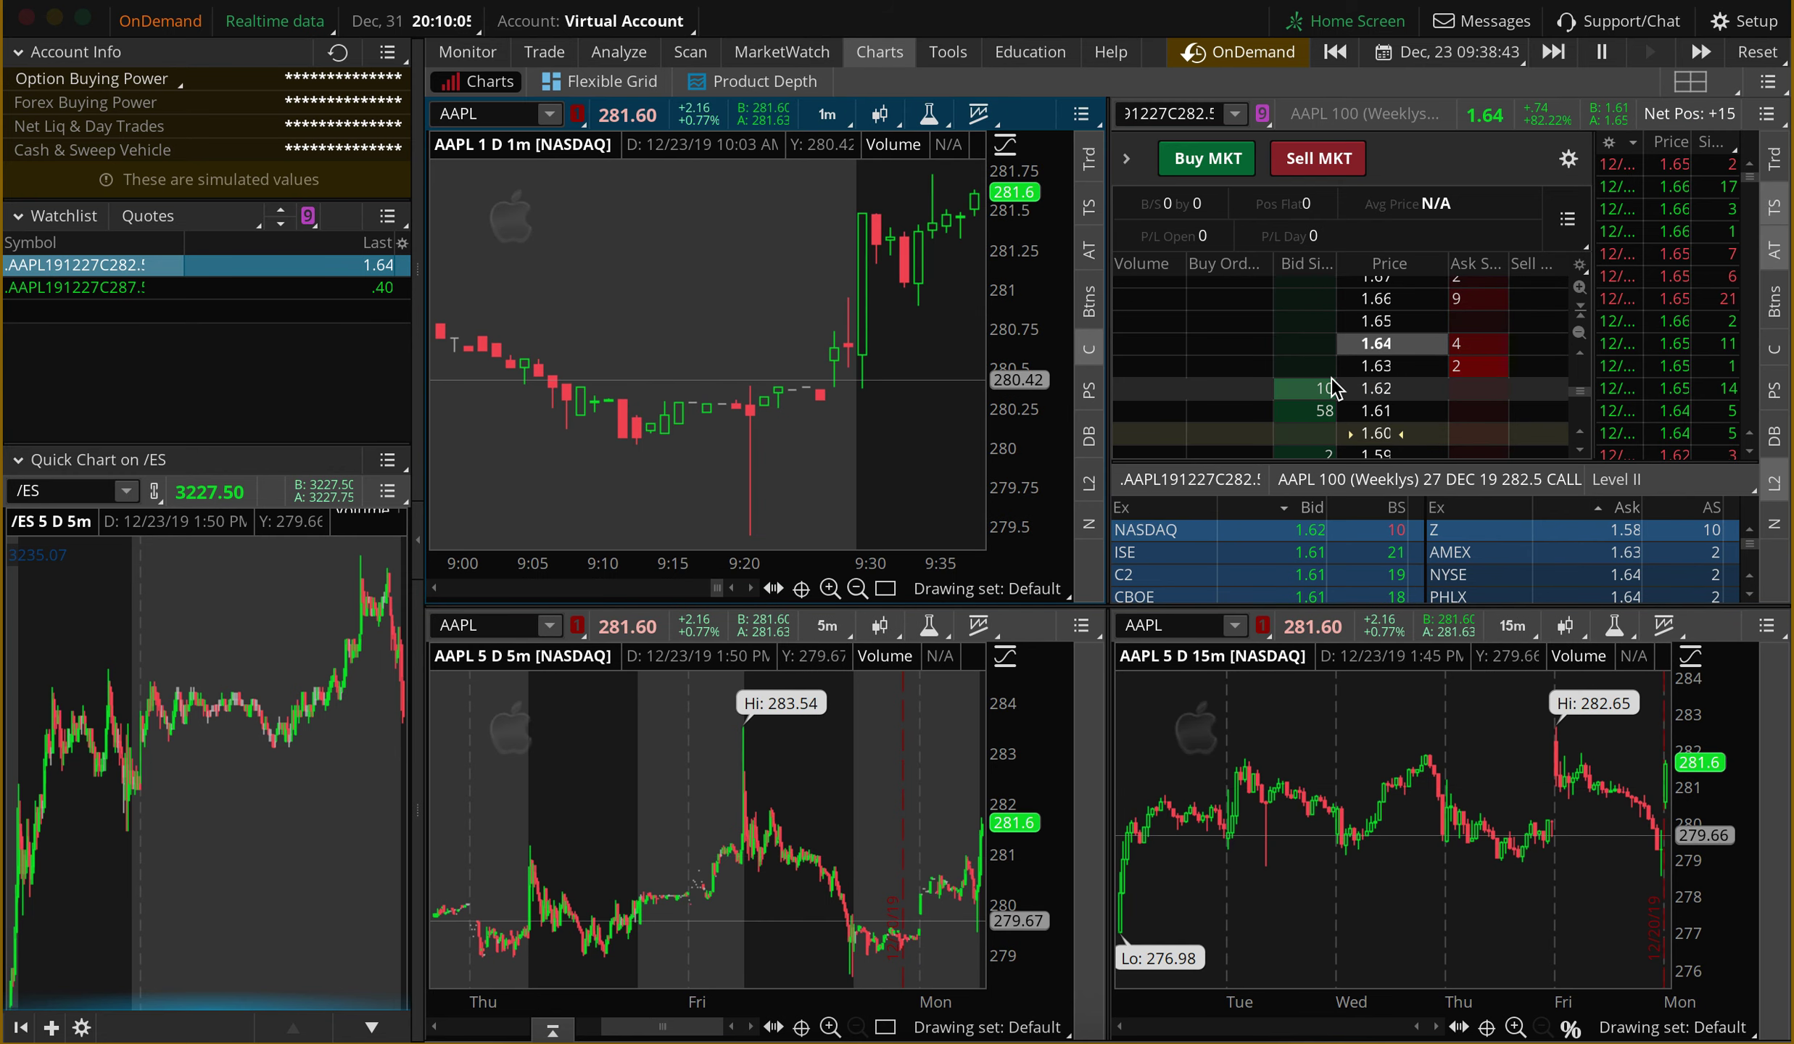
left_click(1559, 49)
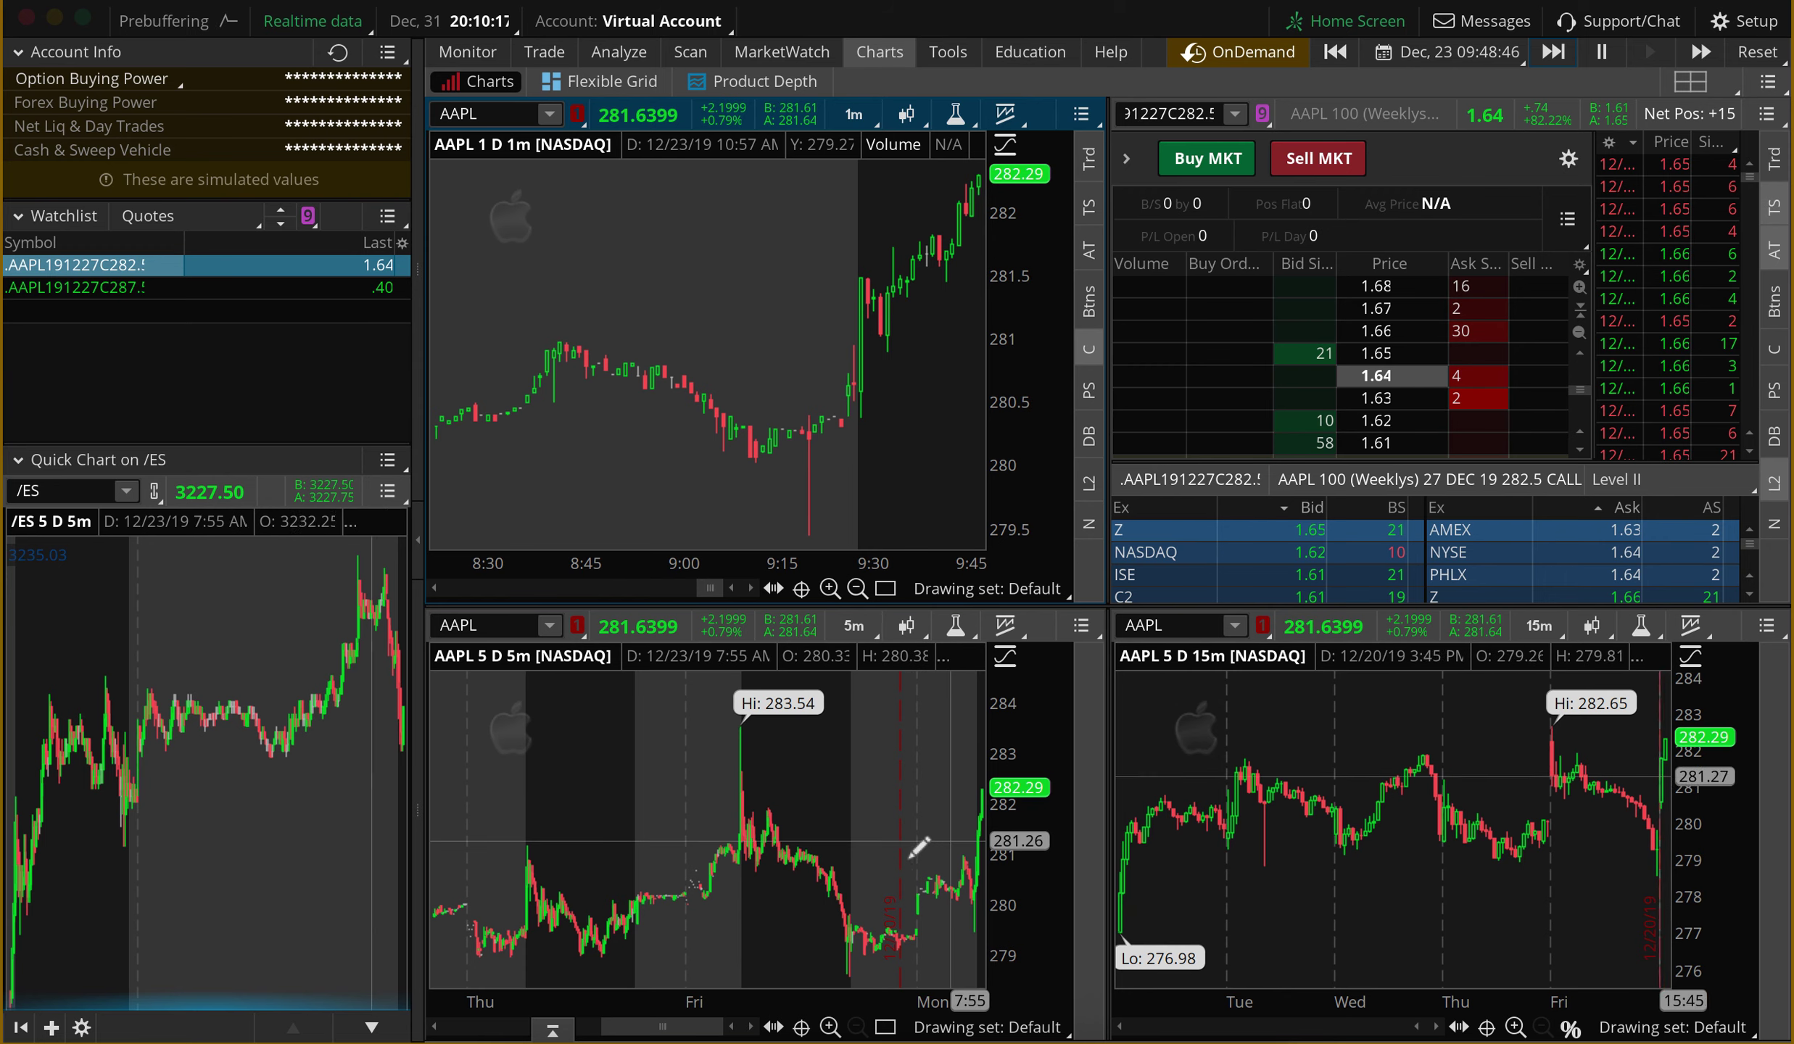
scroll(302, 711, "up", 3)
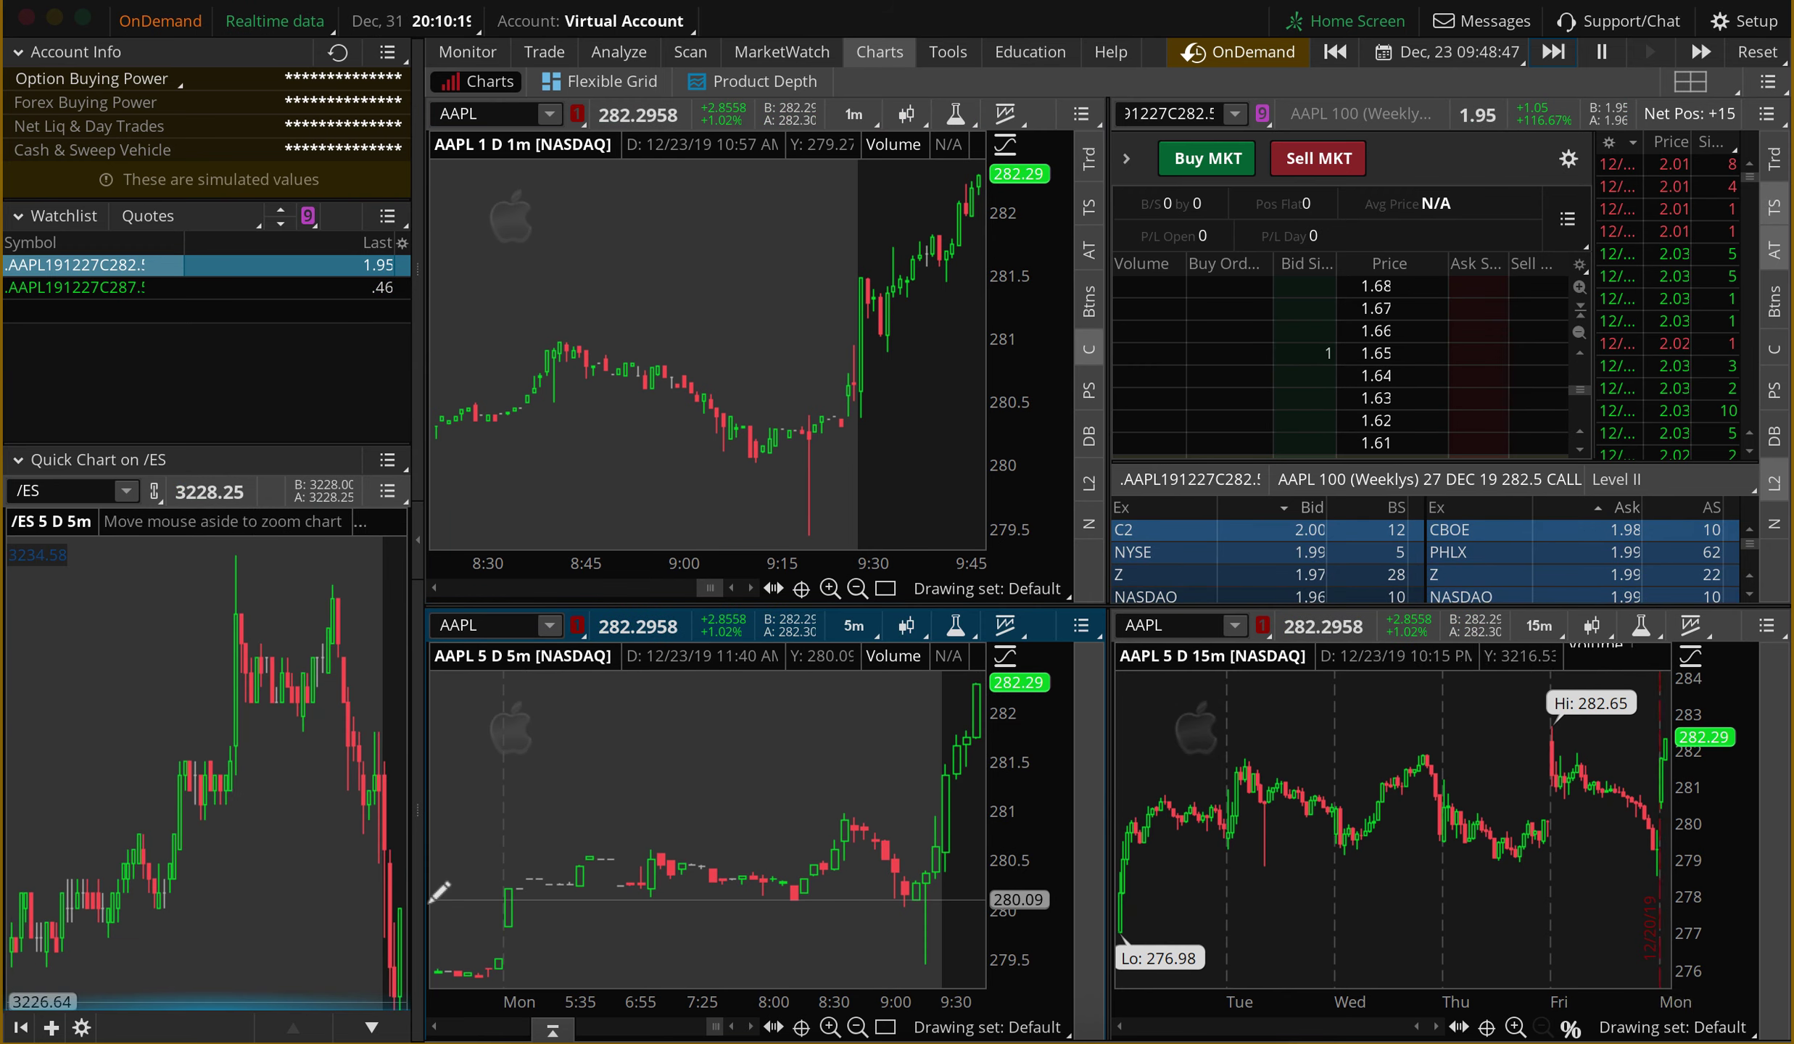
mouse_move(228, 805)
left_mouse_down()
mouse_move(189, 805)
mouse_move(213, 801)
left_mouse_up()
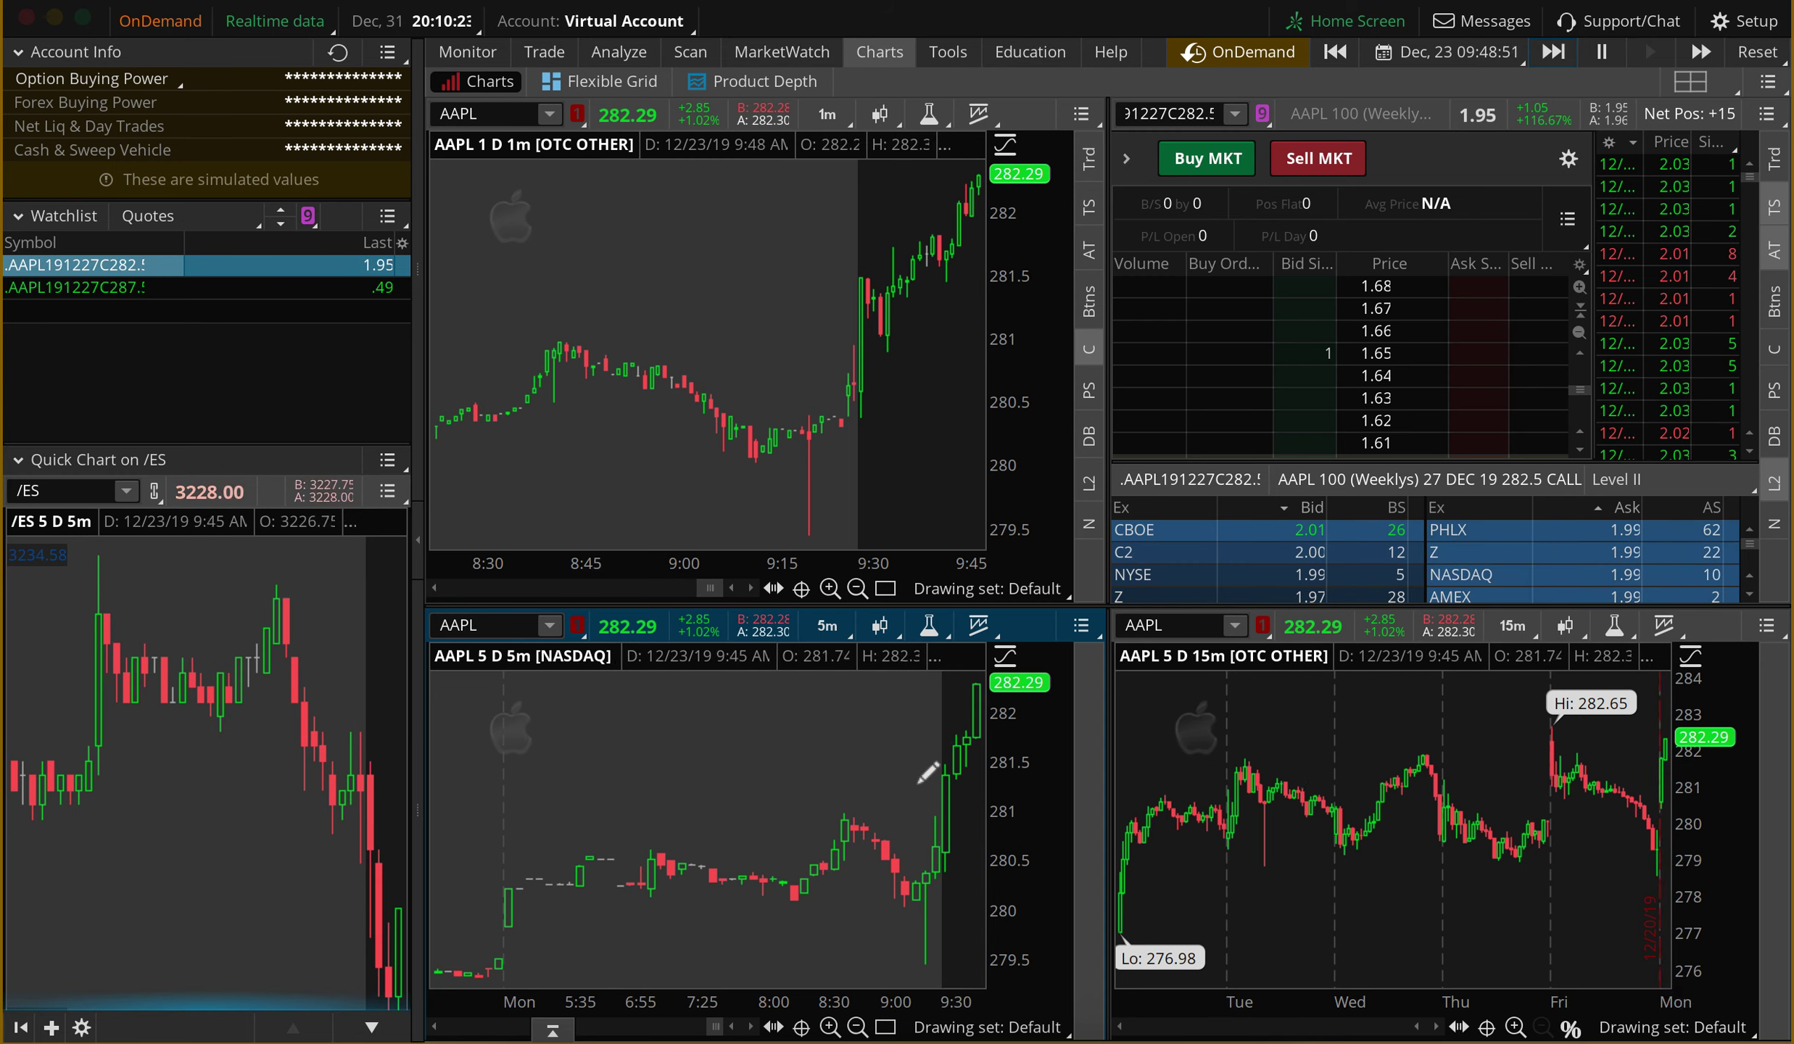
scroll(1487, 718, "up", 3)
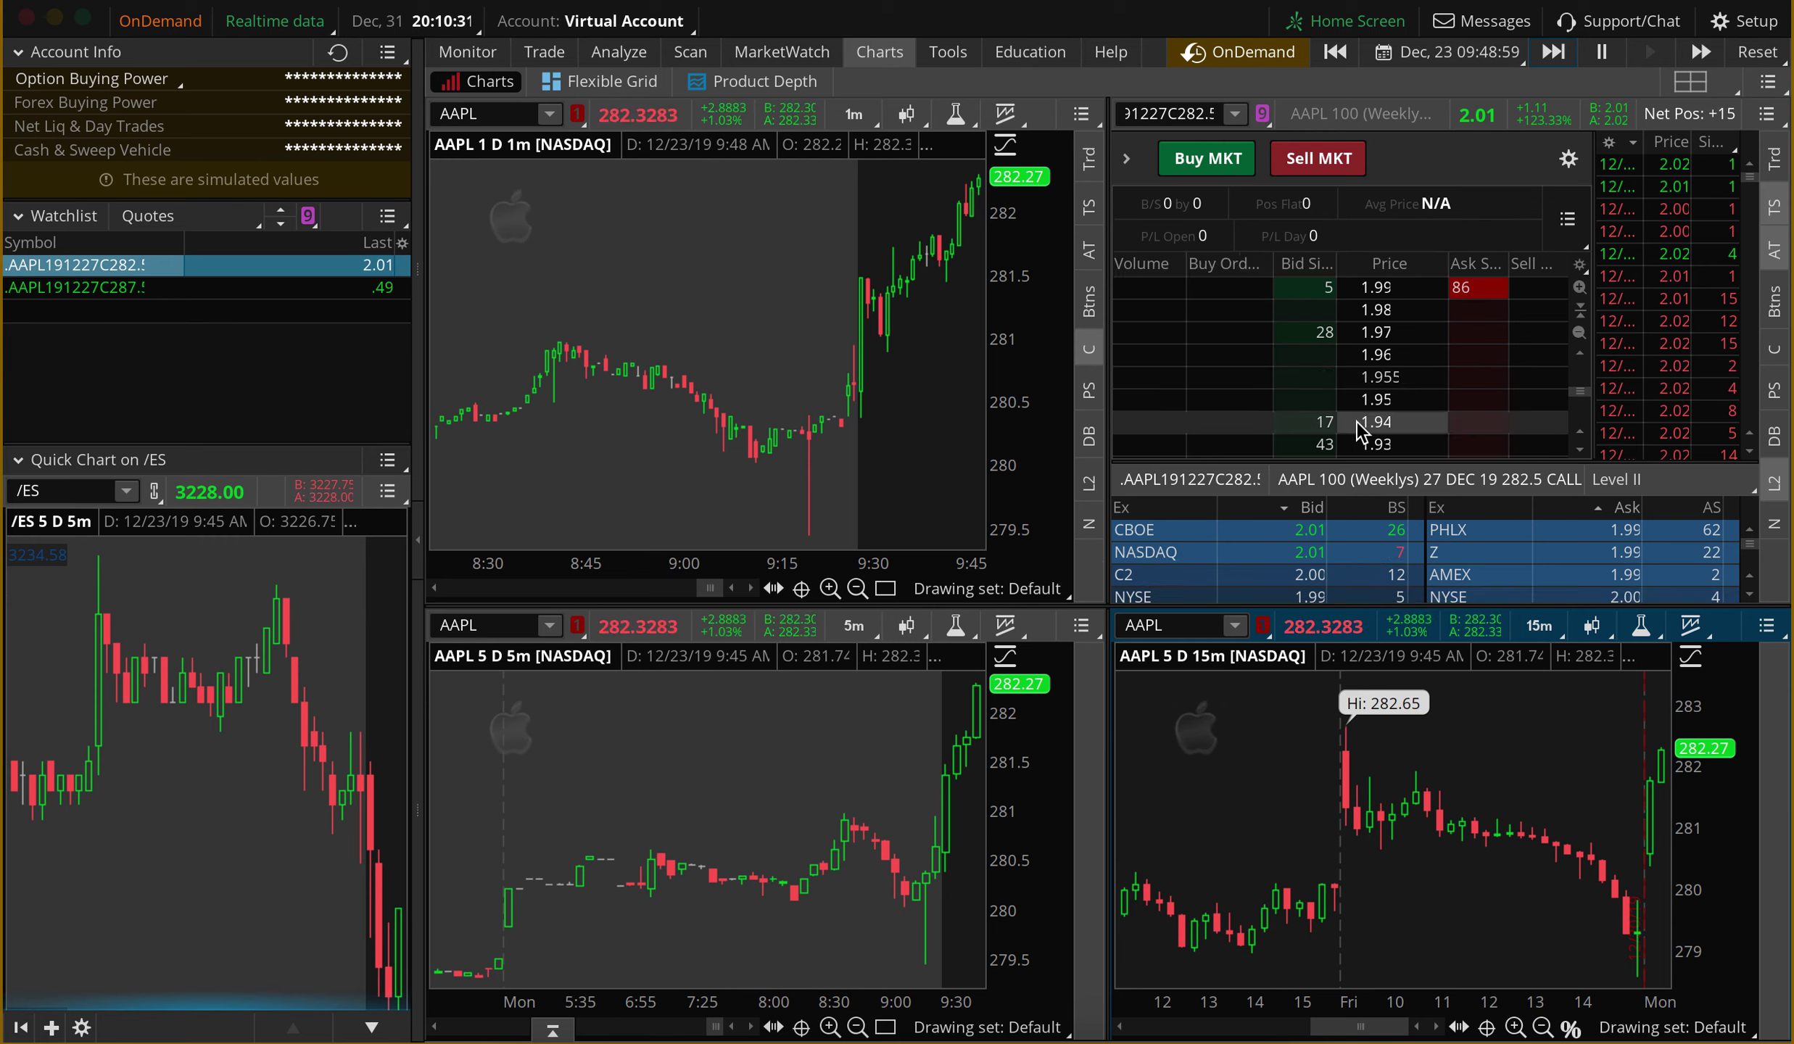
Step: Examine the 282.5 call's price ladder between the 1.60 entry level and the bid and ask sizes around the market
scroll(1356, 420, "down", 2)
scroll(1358, 432, "down", 10)
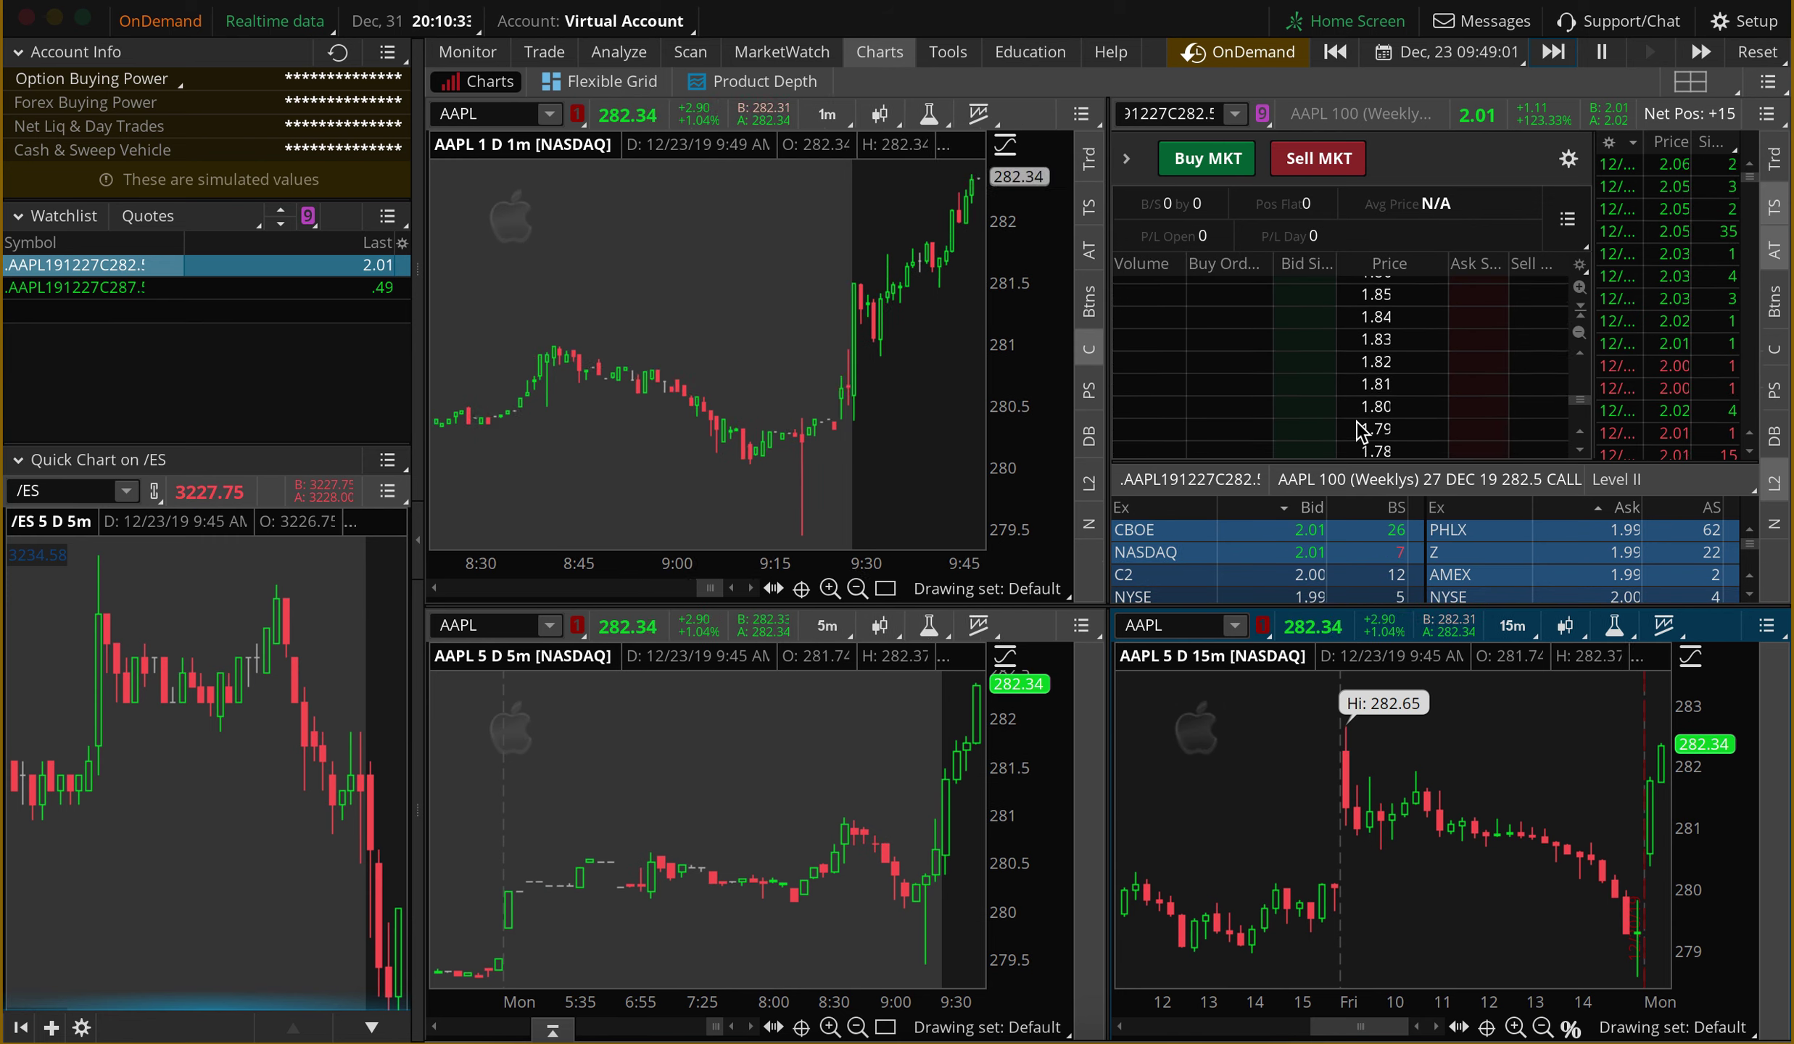
scroll(1361, 430, "down", 3)
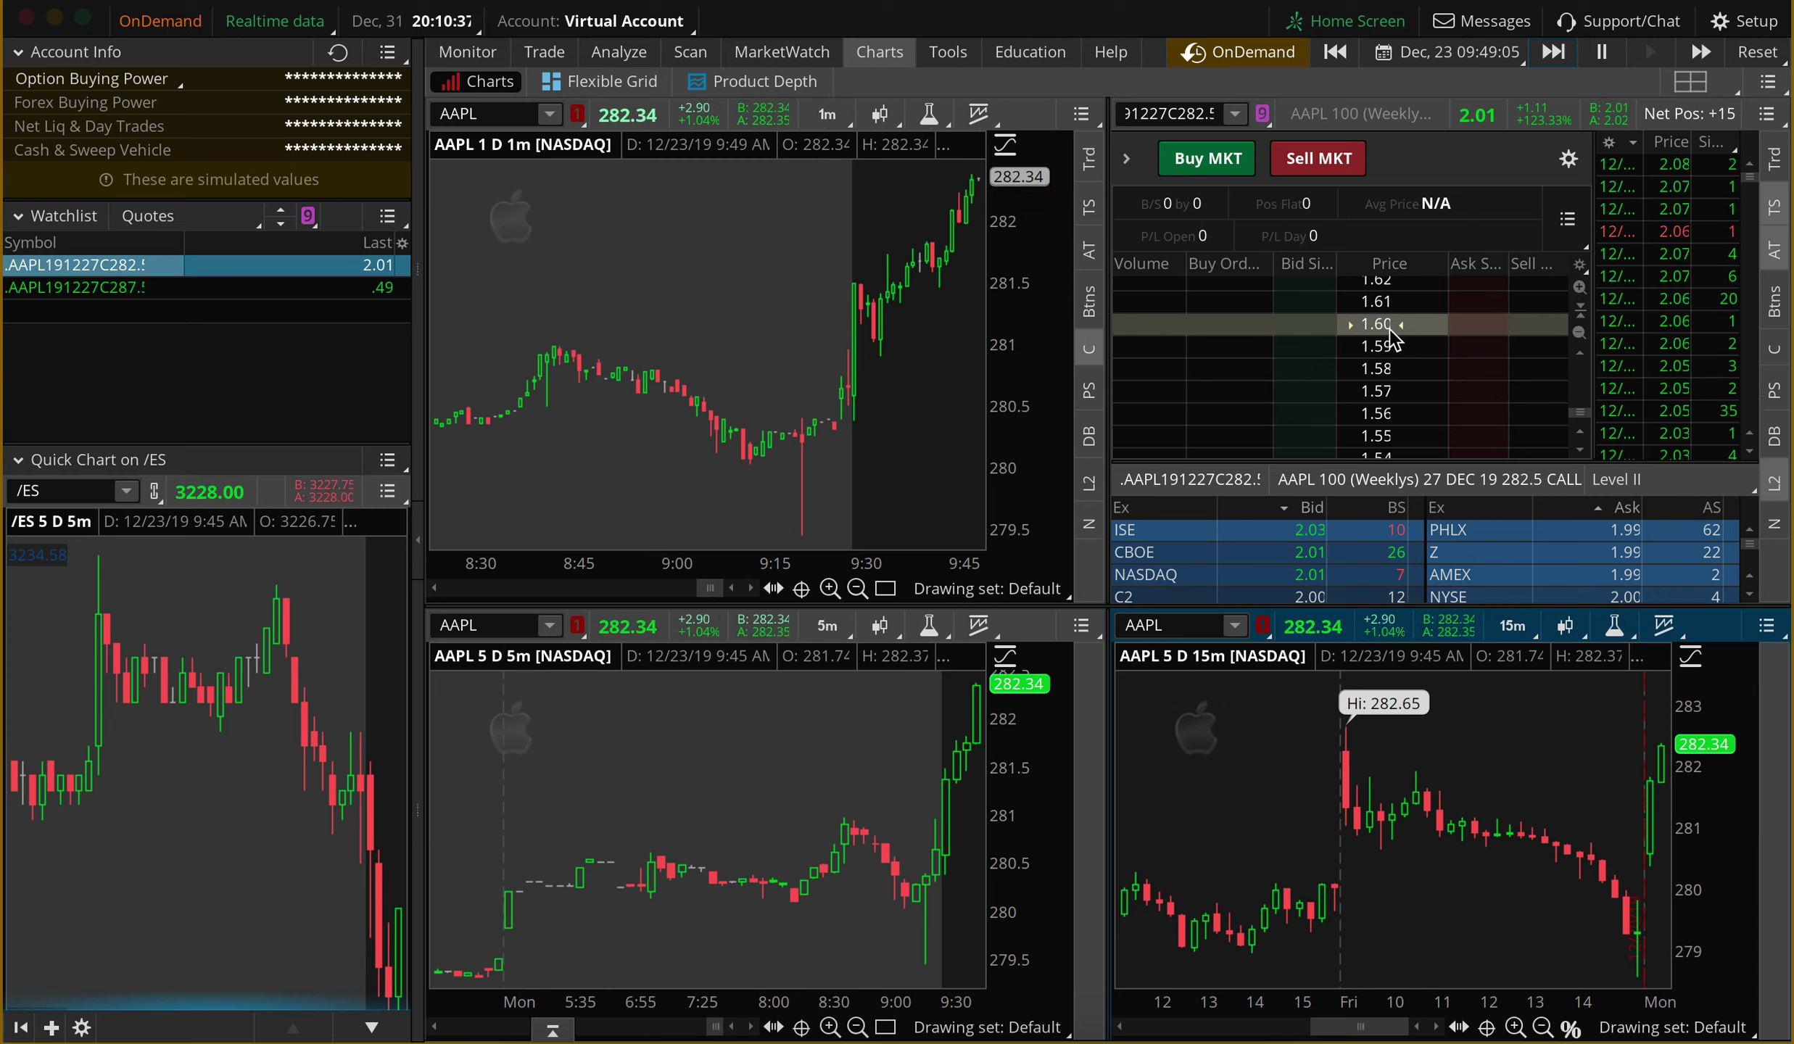
scroll(1388, 352, "up", 9)
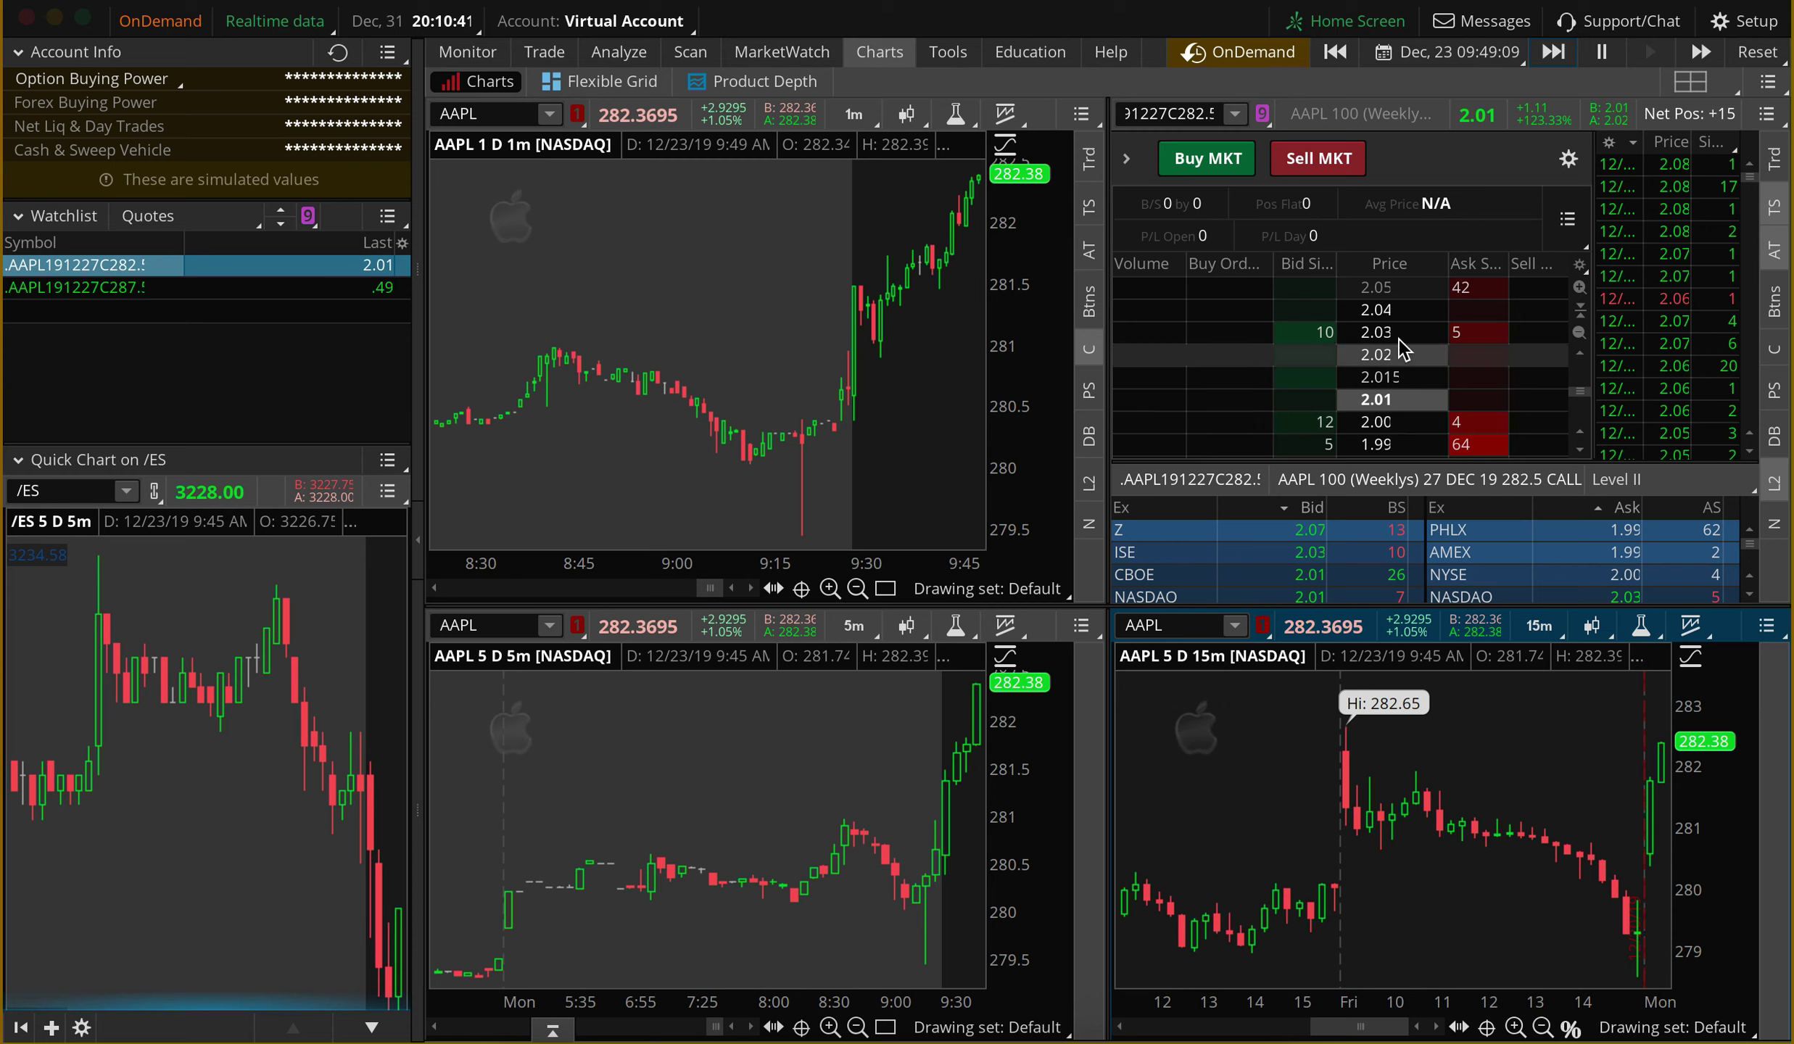
scroll(1378, 348, "up", 2)
left_click(1537, 361)
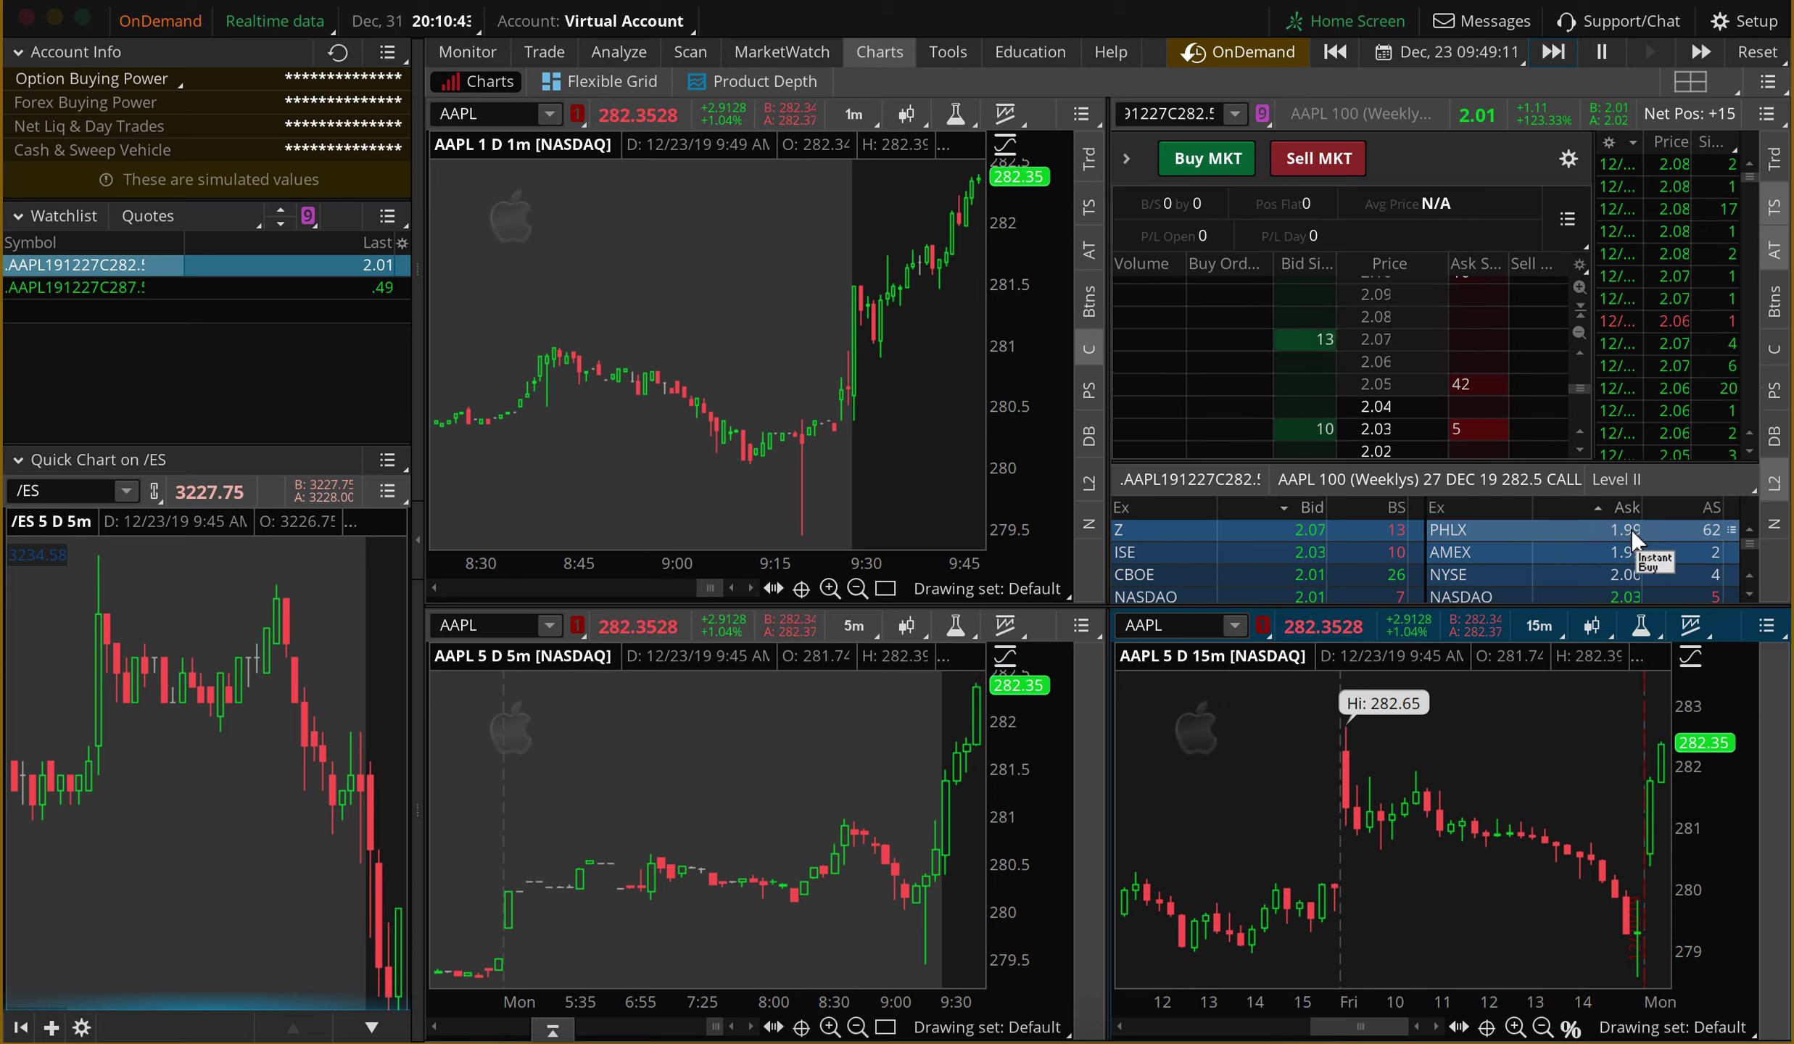
scroll(1344, 298, "up", 5)
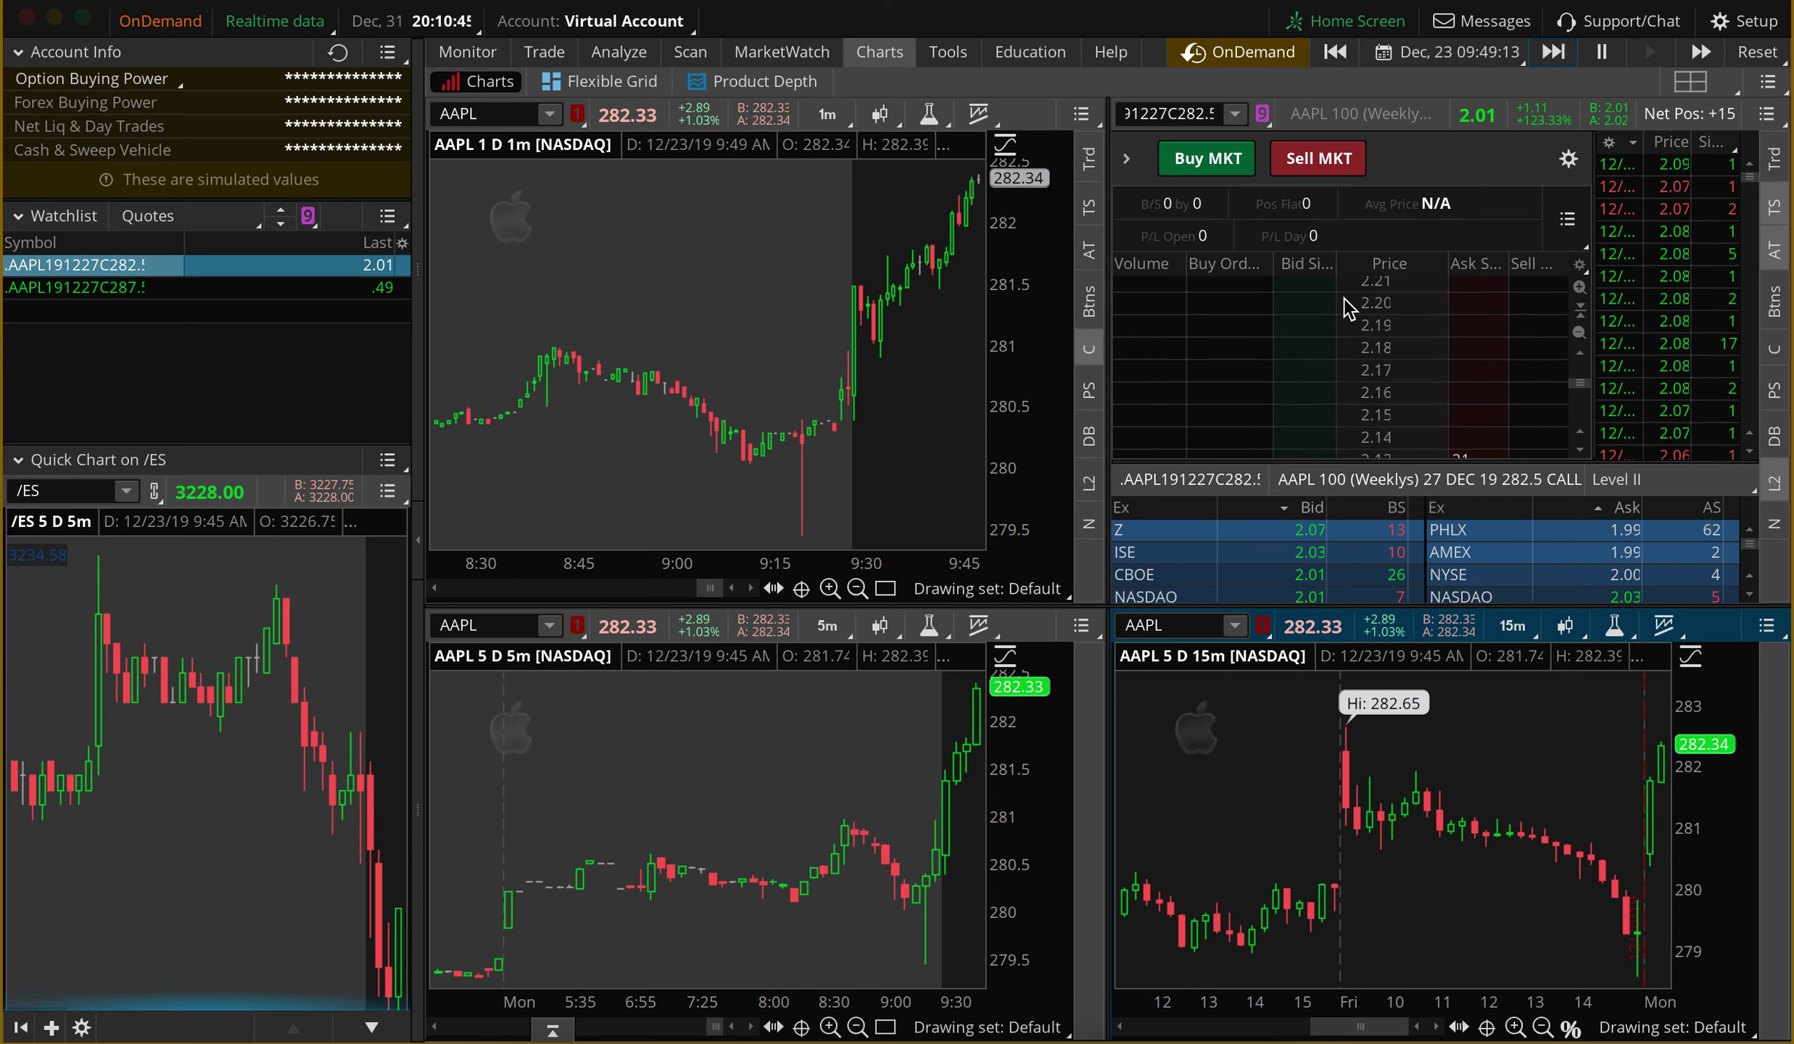
scroll(1344, 299, "down", 5)
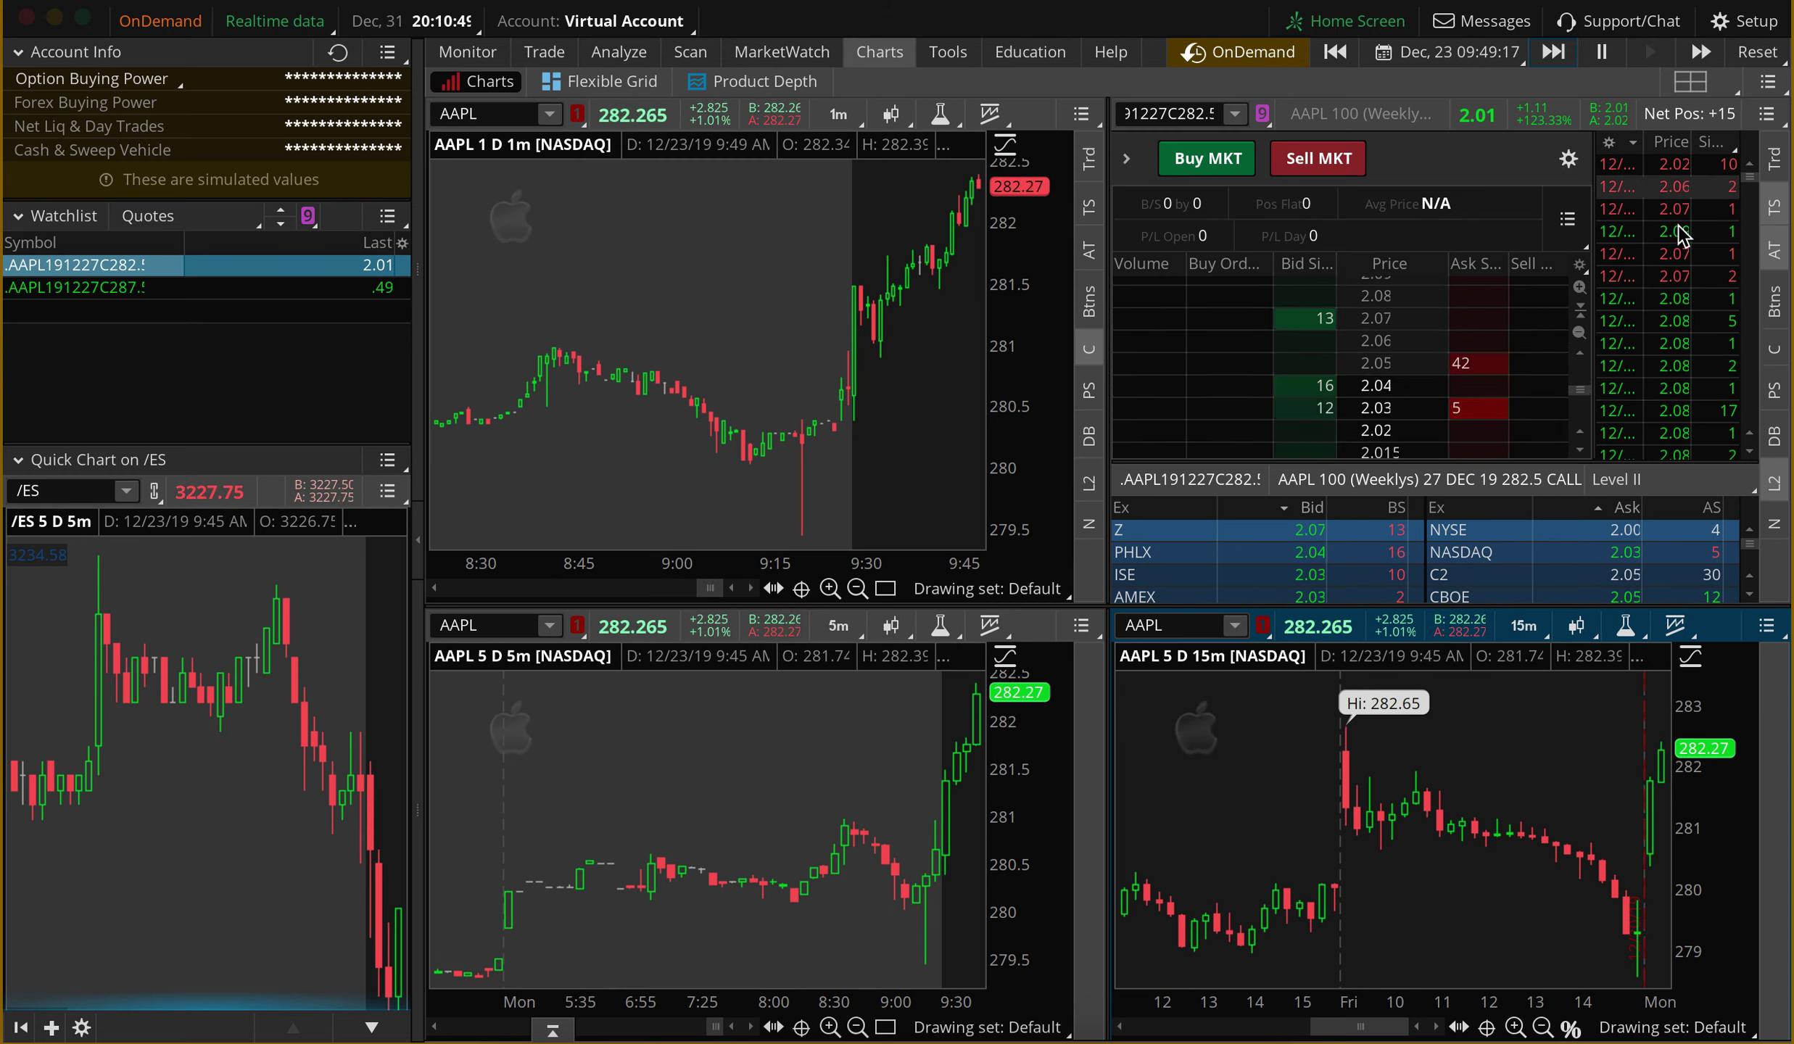
scroll(1398, 440, "down", 2)
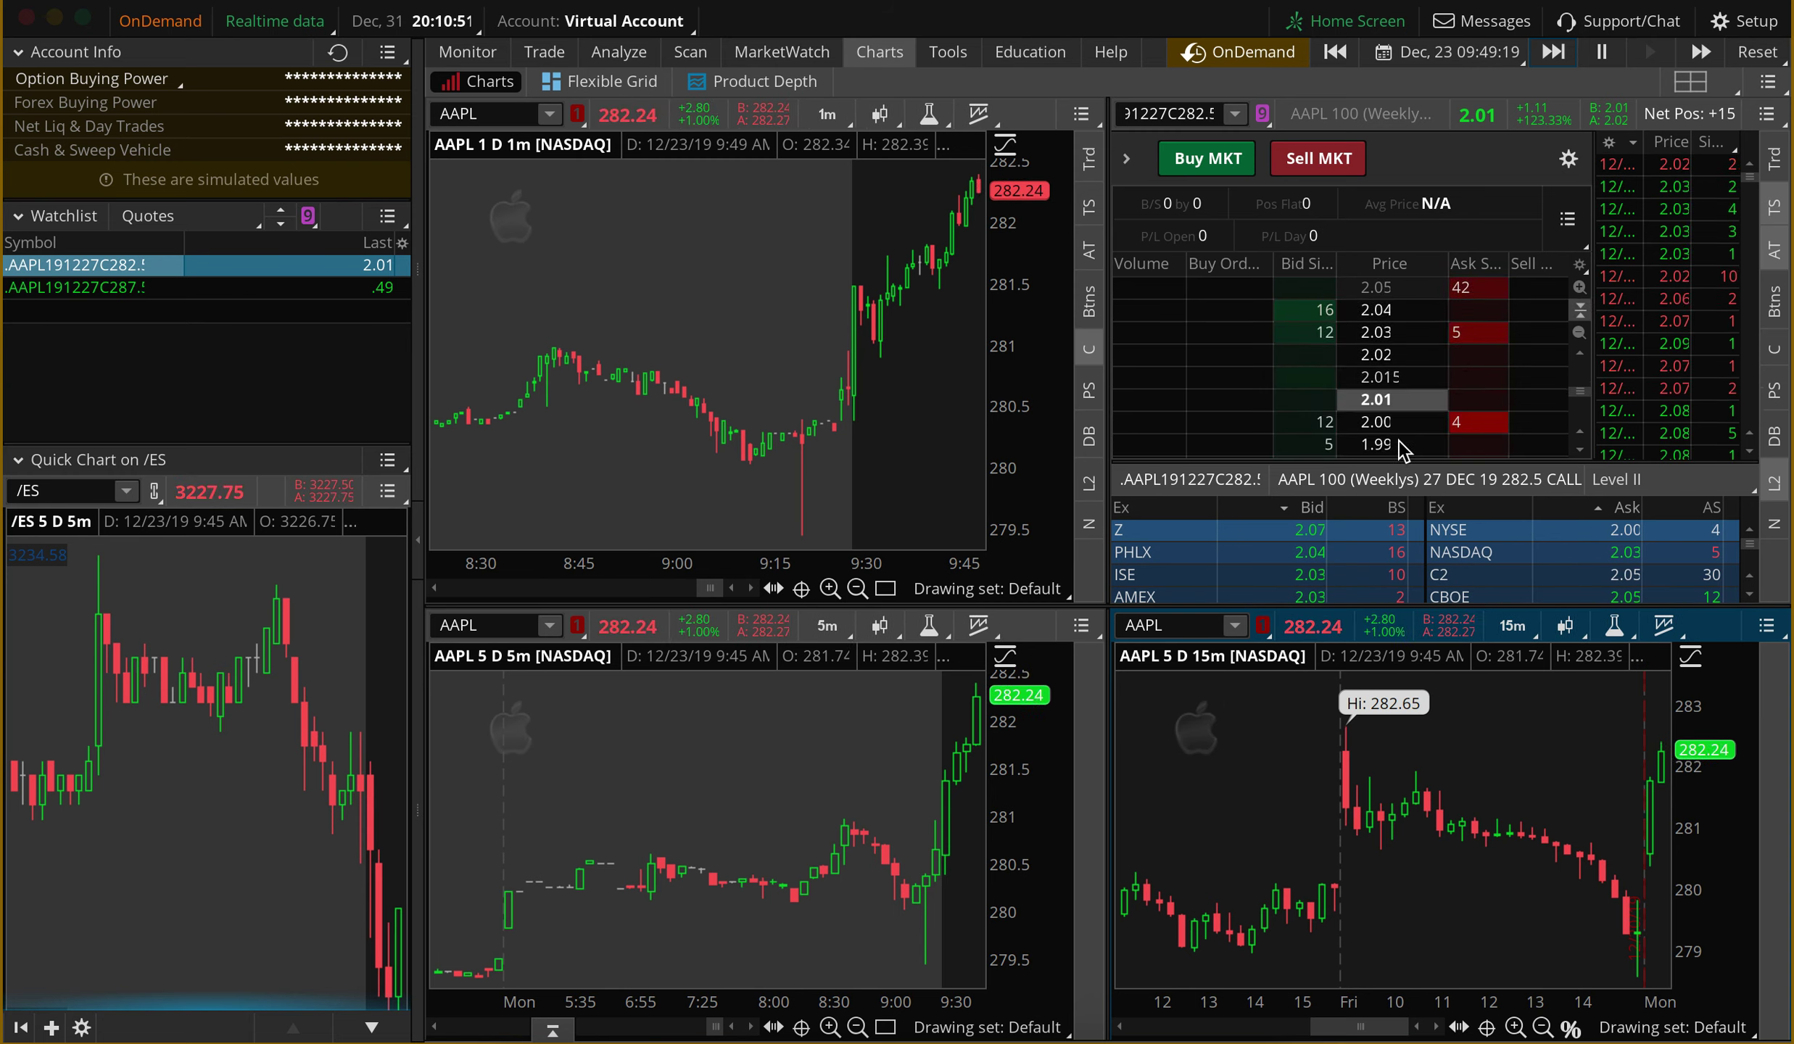
Step: Place a limit order from the ladder to sell the 15 AAPL 282.5 calls at 2.03
left_click(1474, 401)
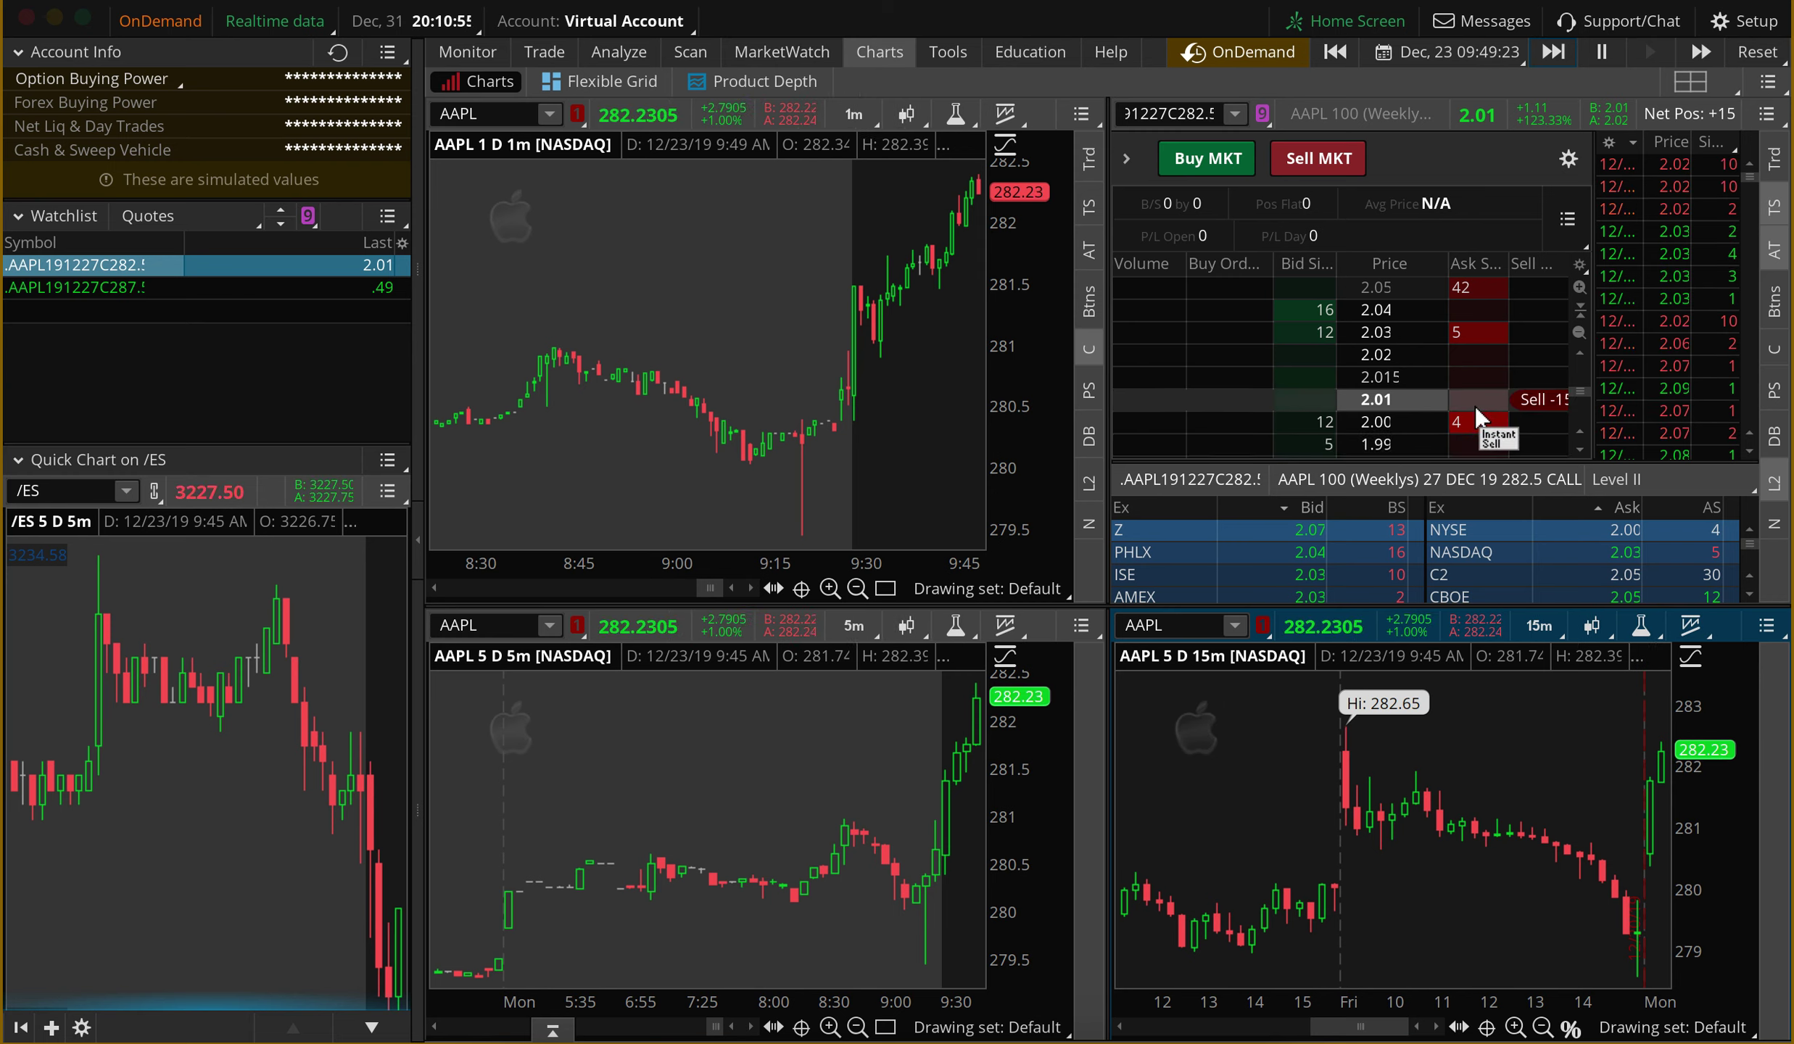
scroll(1474, 406, "down", 1)
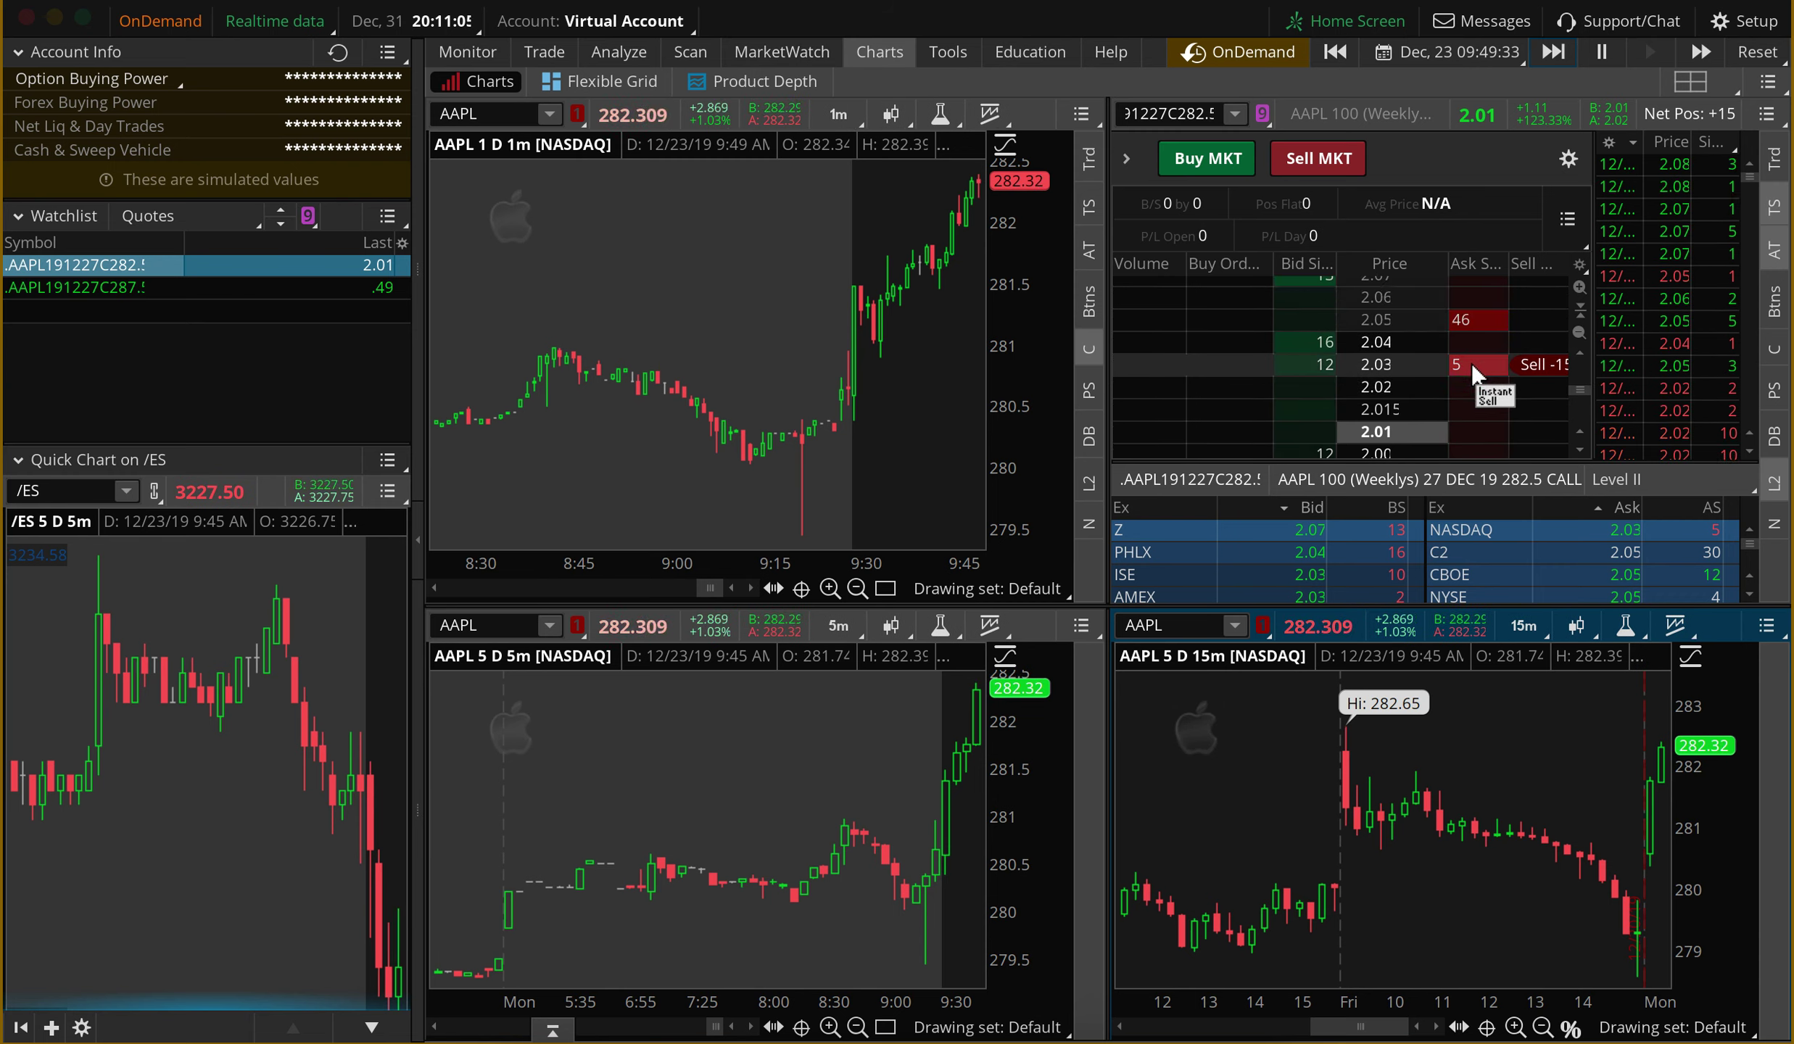
left_click(1471, 363)
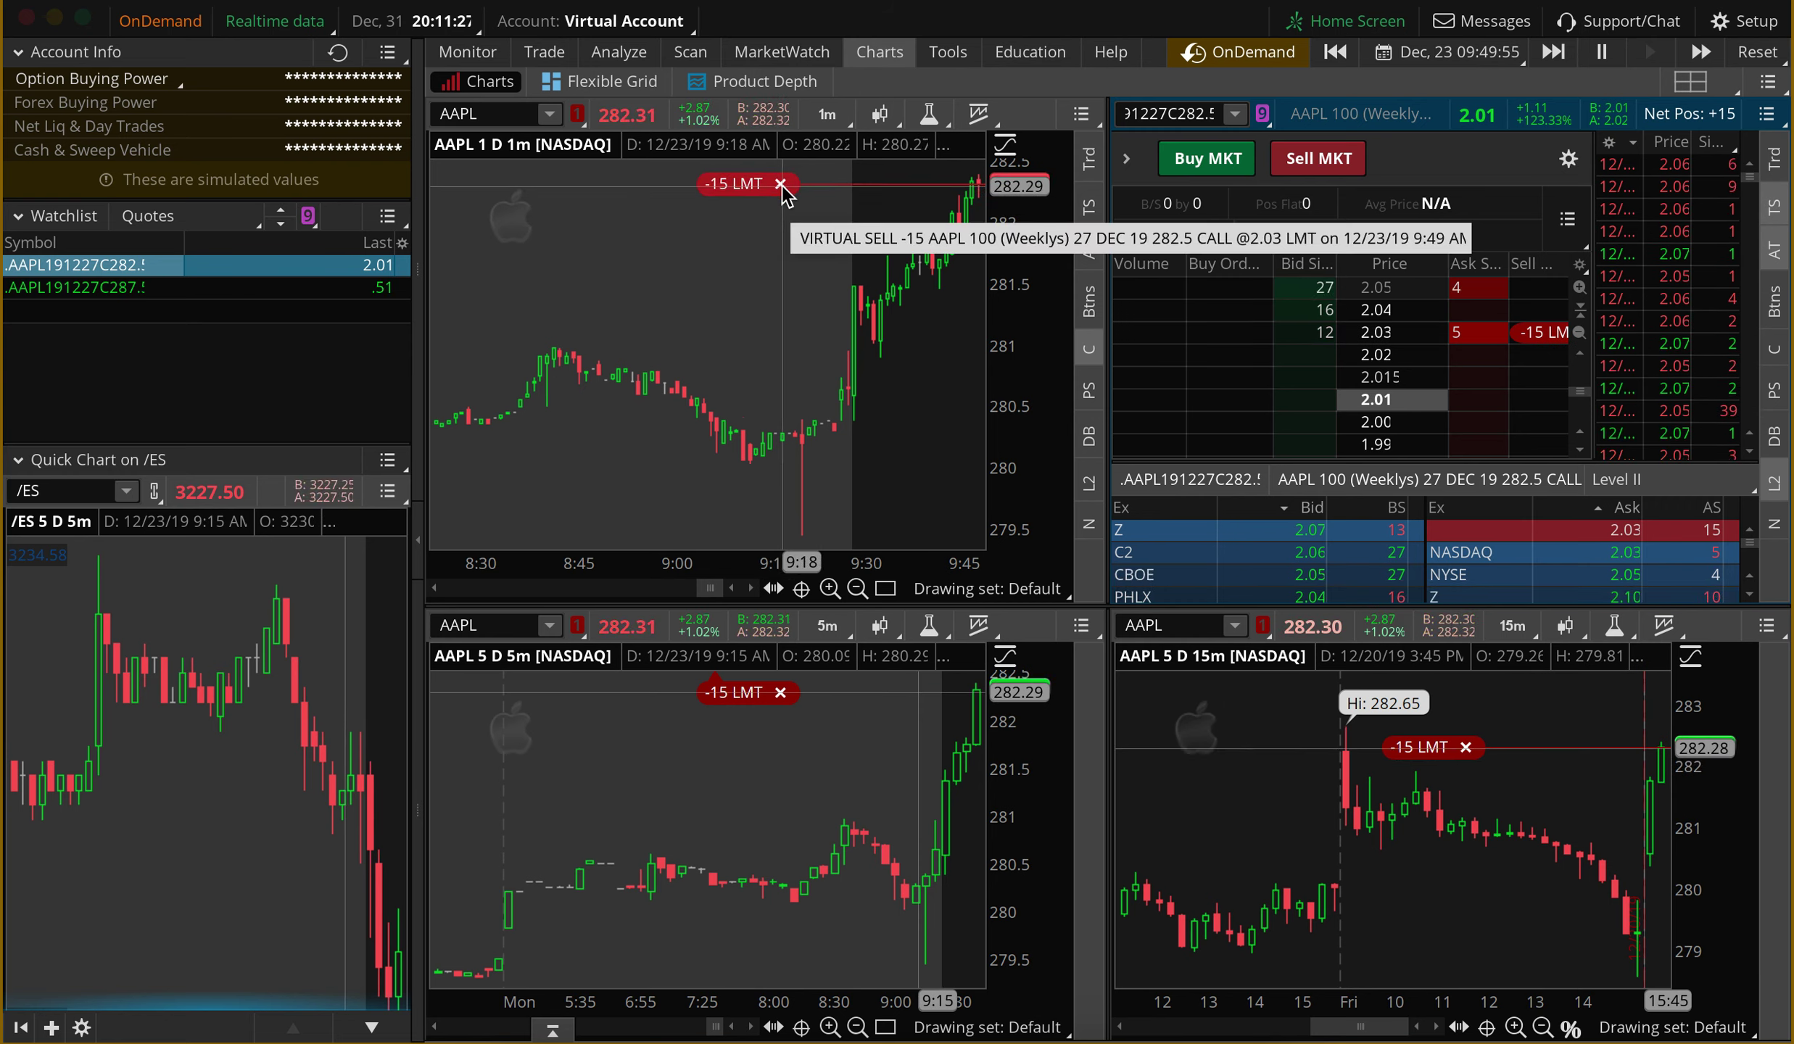
Step: Change the sell order to a stop for 15 contracts at 2.01, and cancel it from the 1-minute chart
left_click_drag(1537, 332, 1477, 395)
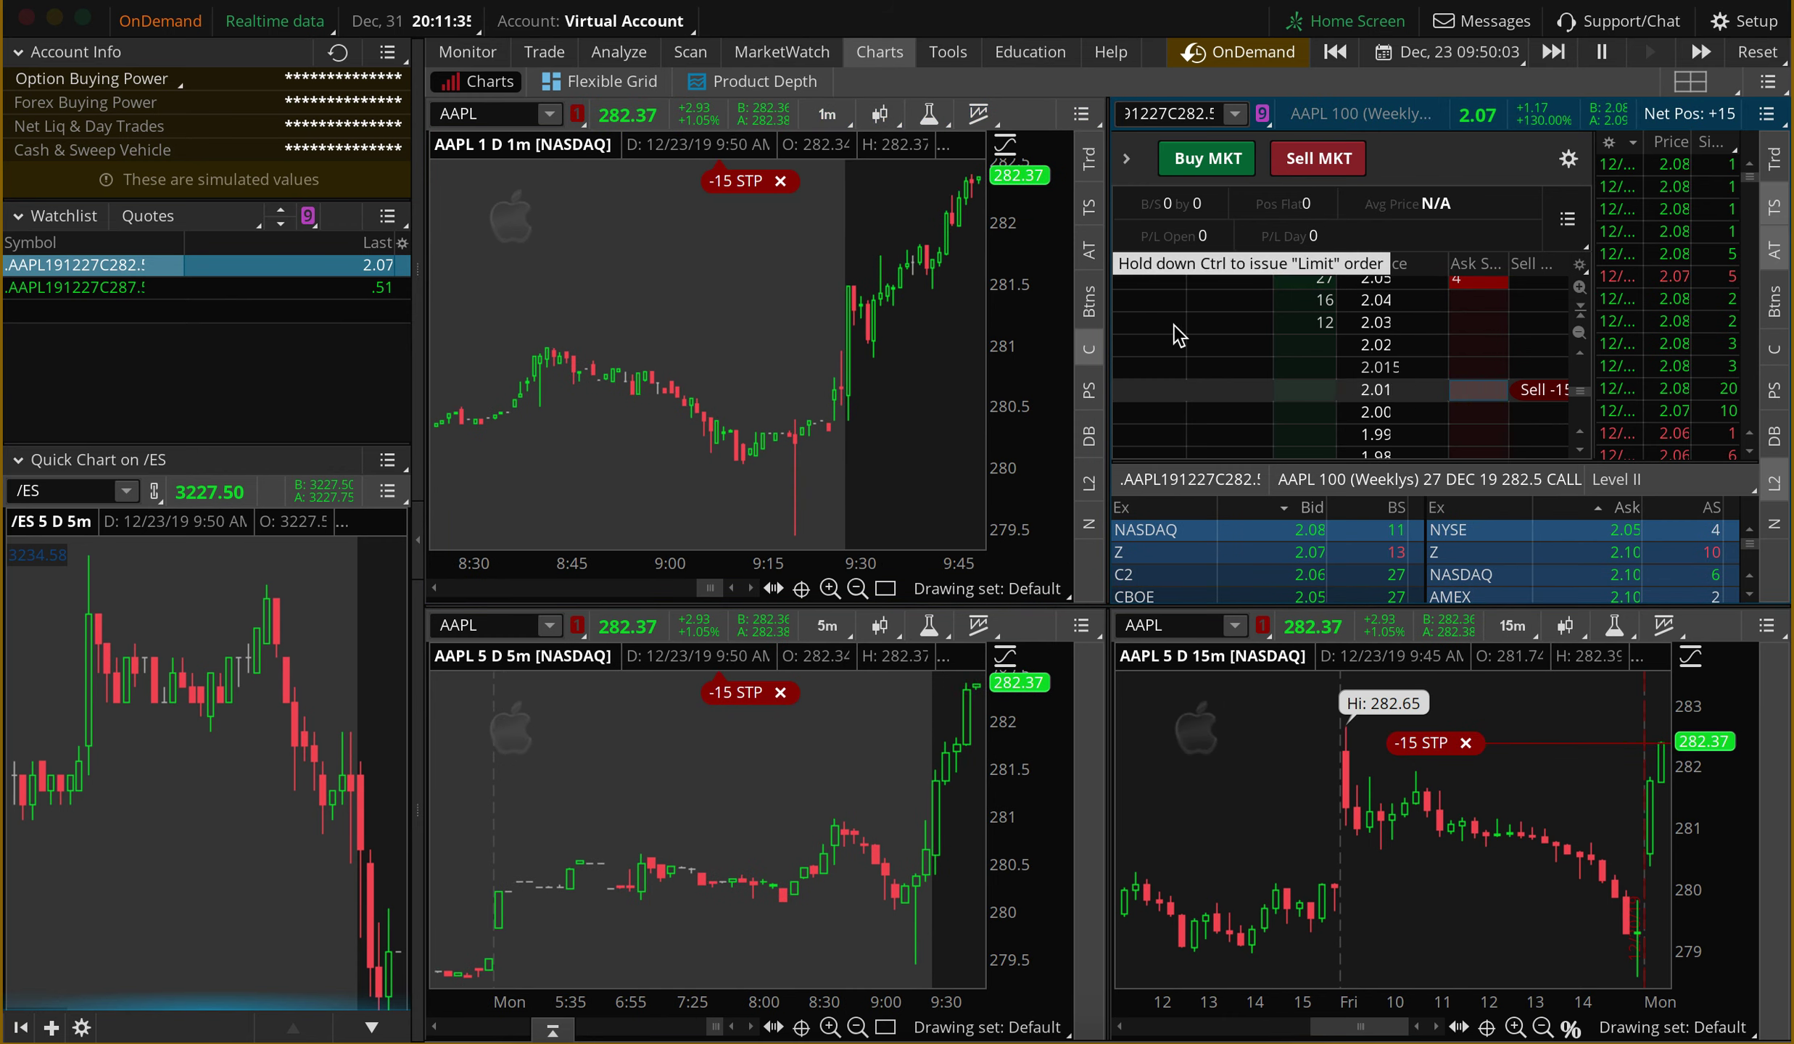
left_click(781, 182)
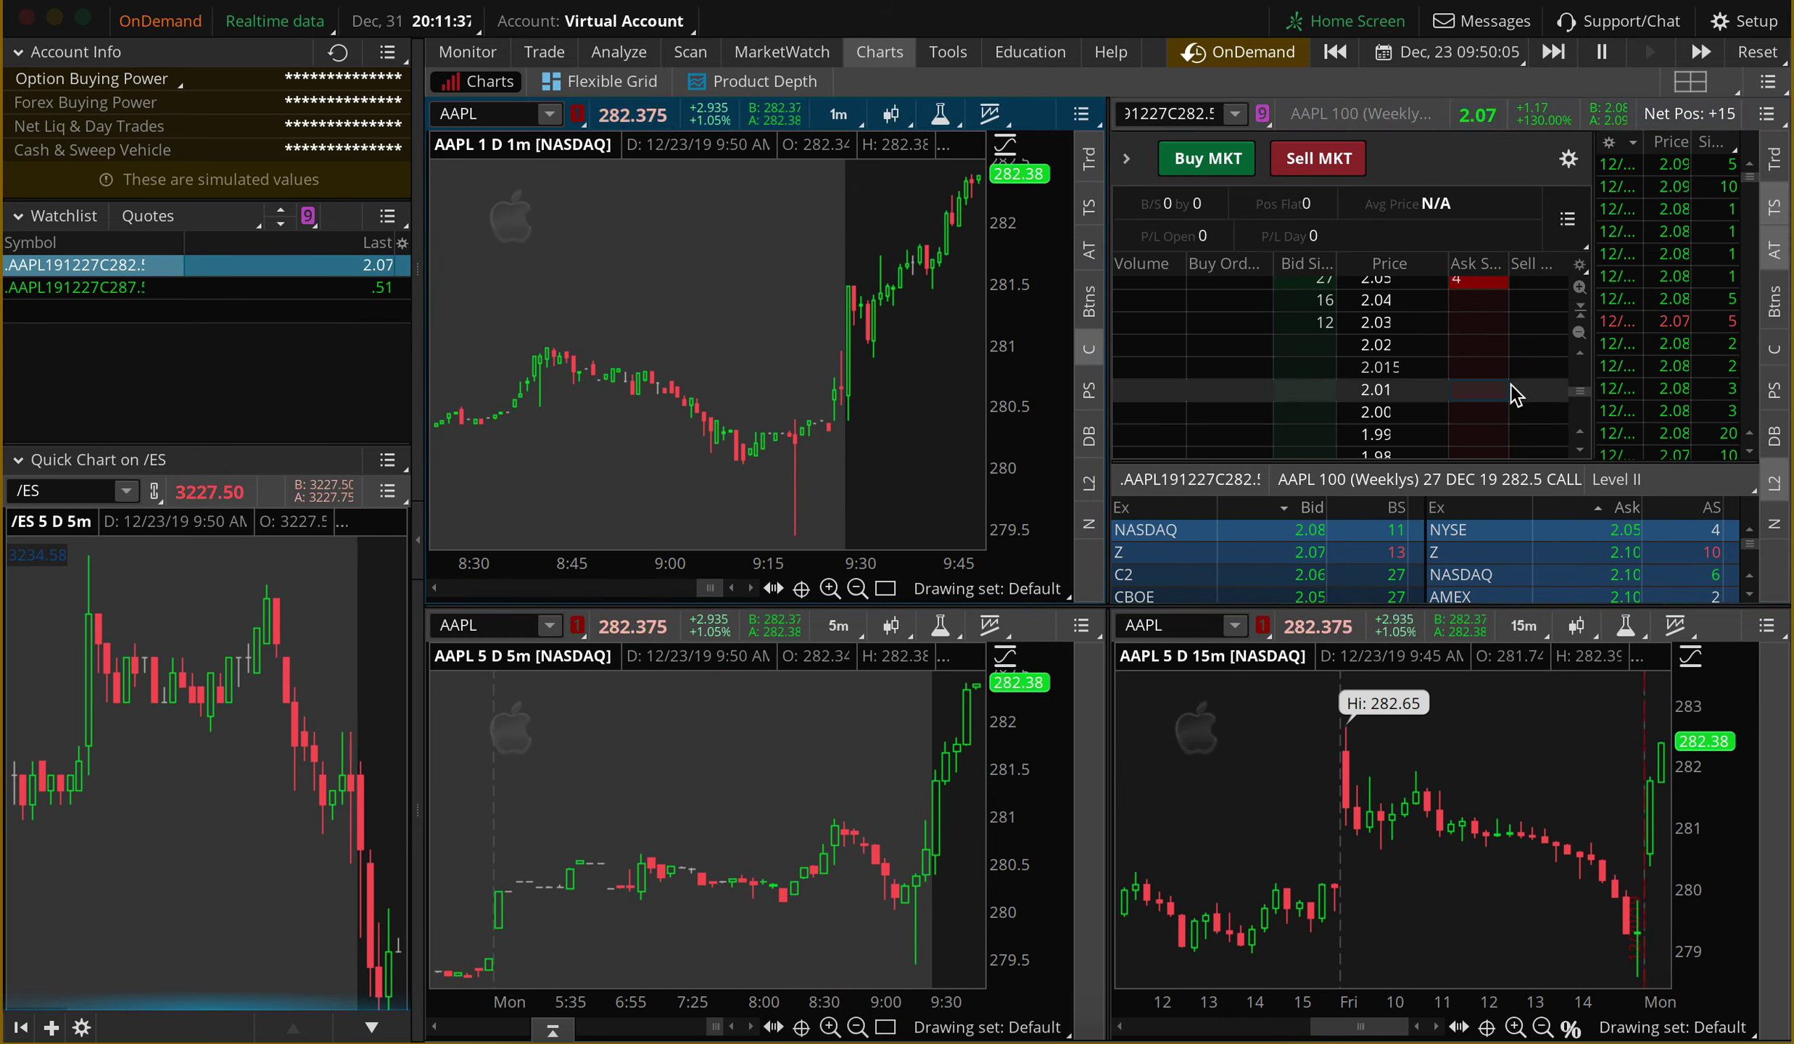
Step: Sell the 15 AAPL 282.5 calls from the ladder to close the position
left_click(1487, 294)
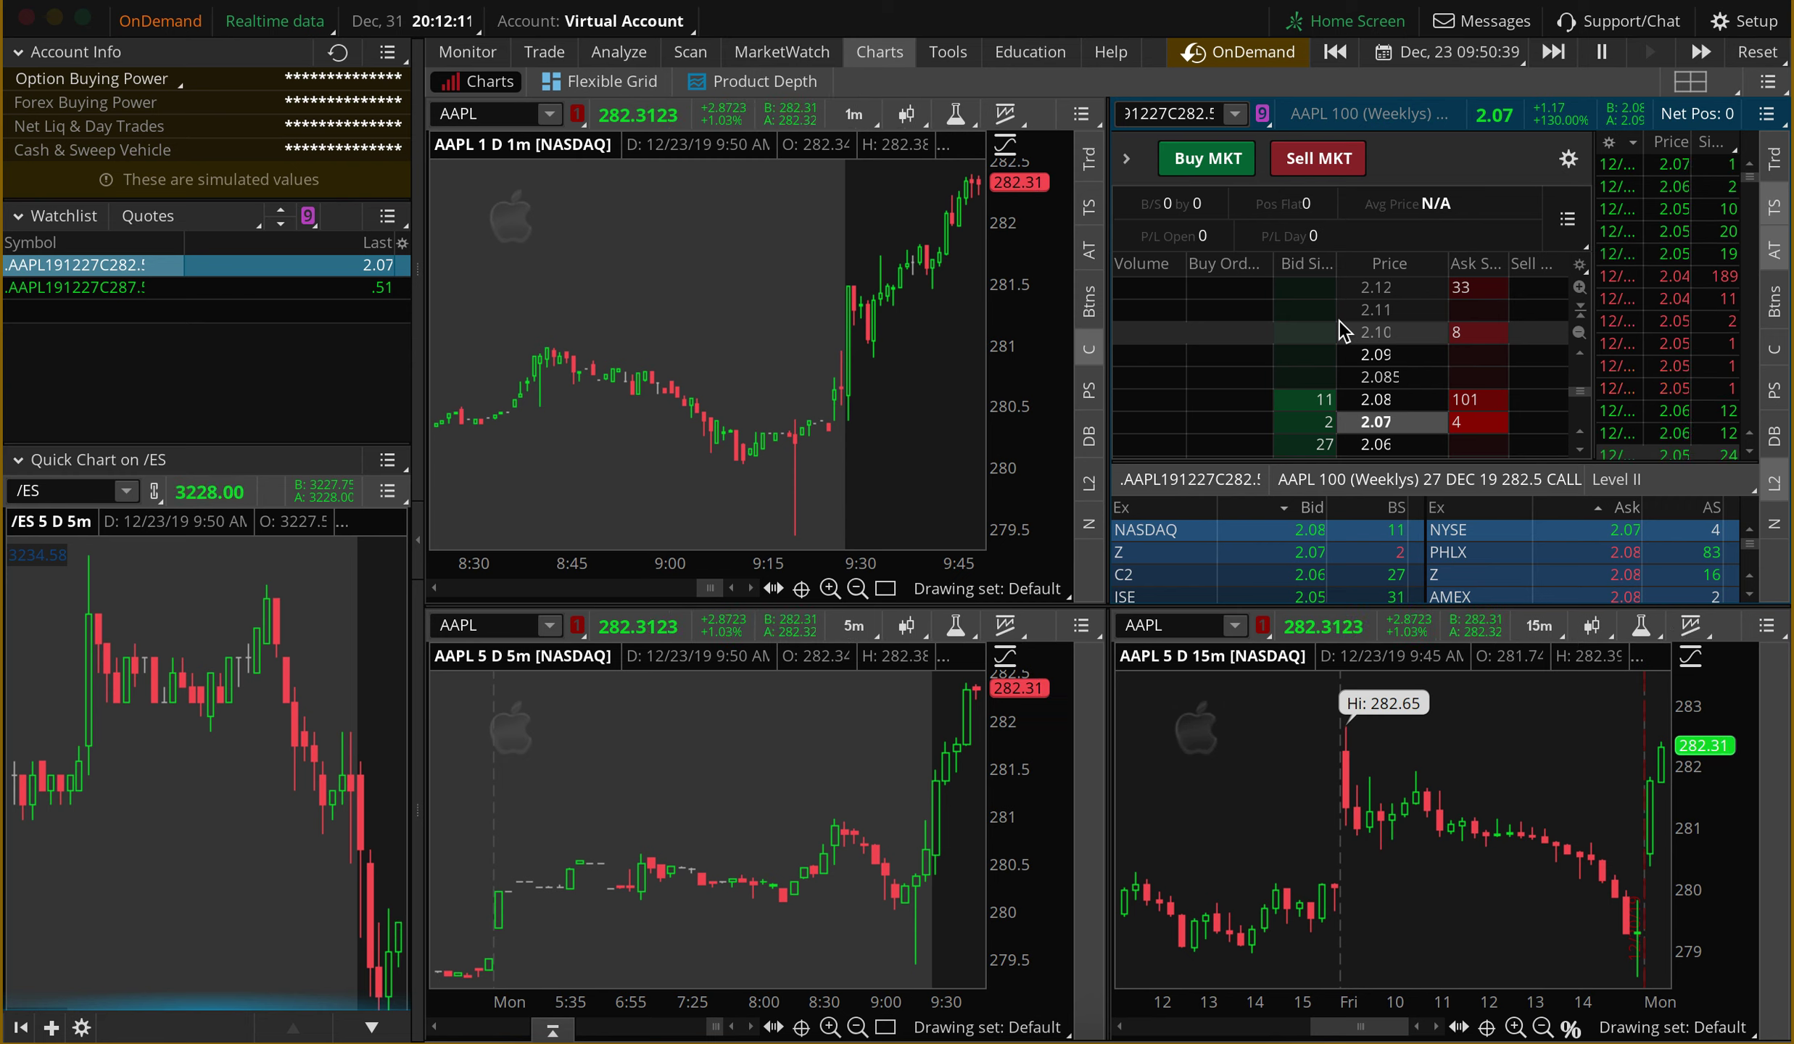
left_click(1318, 354)
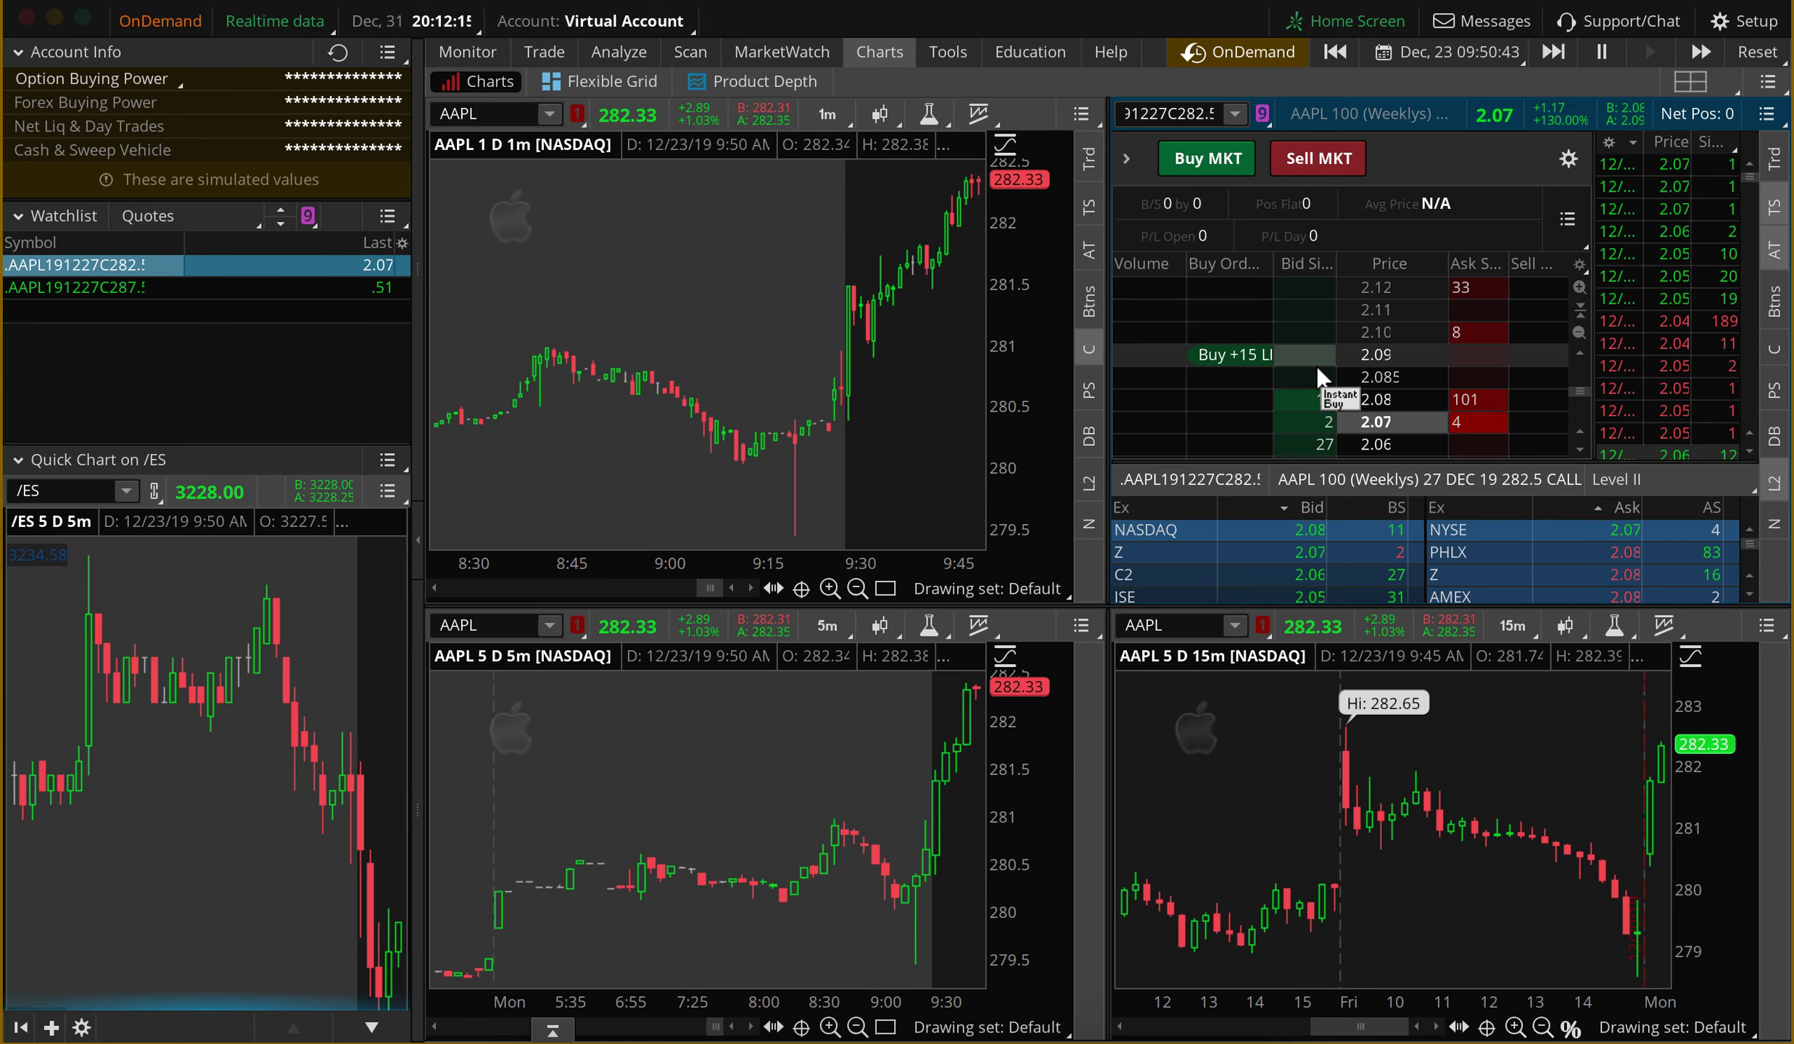
Step: Review AAPL's 27 DEC 19 option chain and position details, and return to the charts
left_click(549, 43)
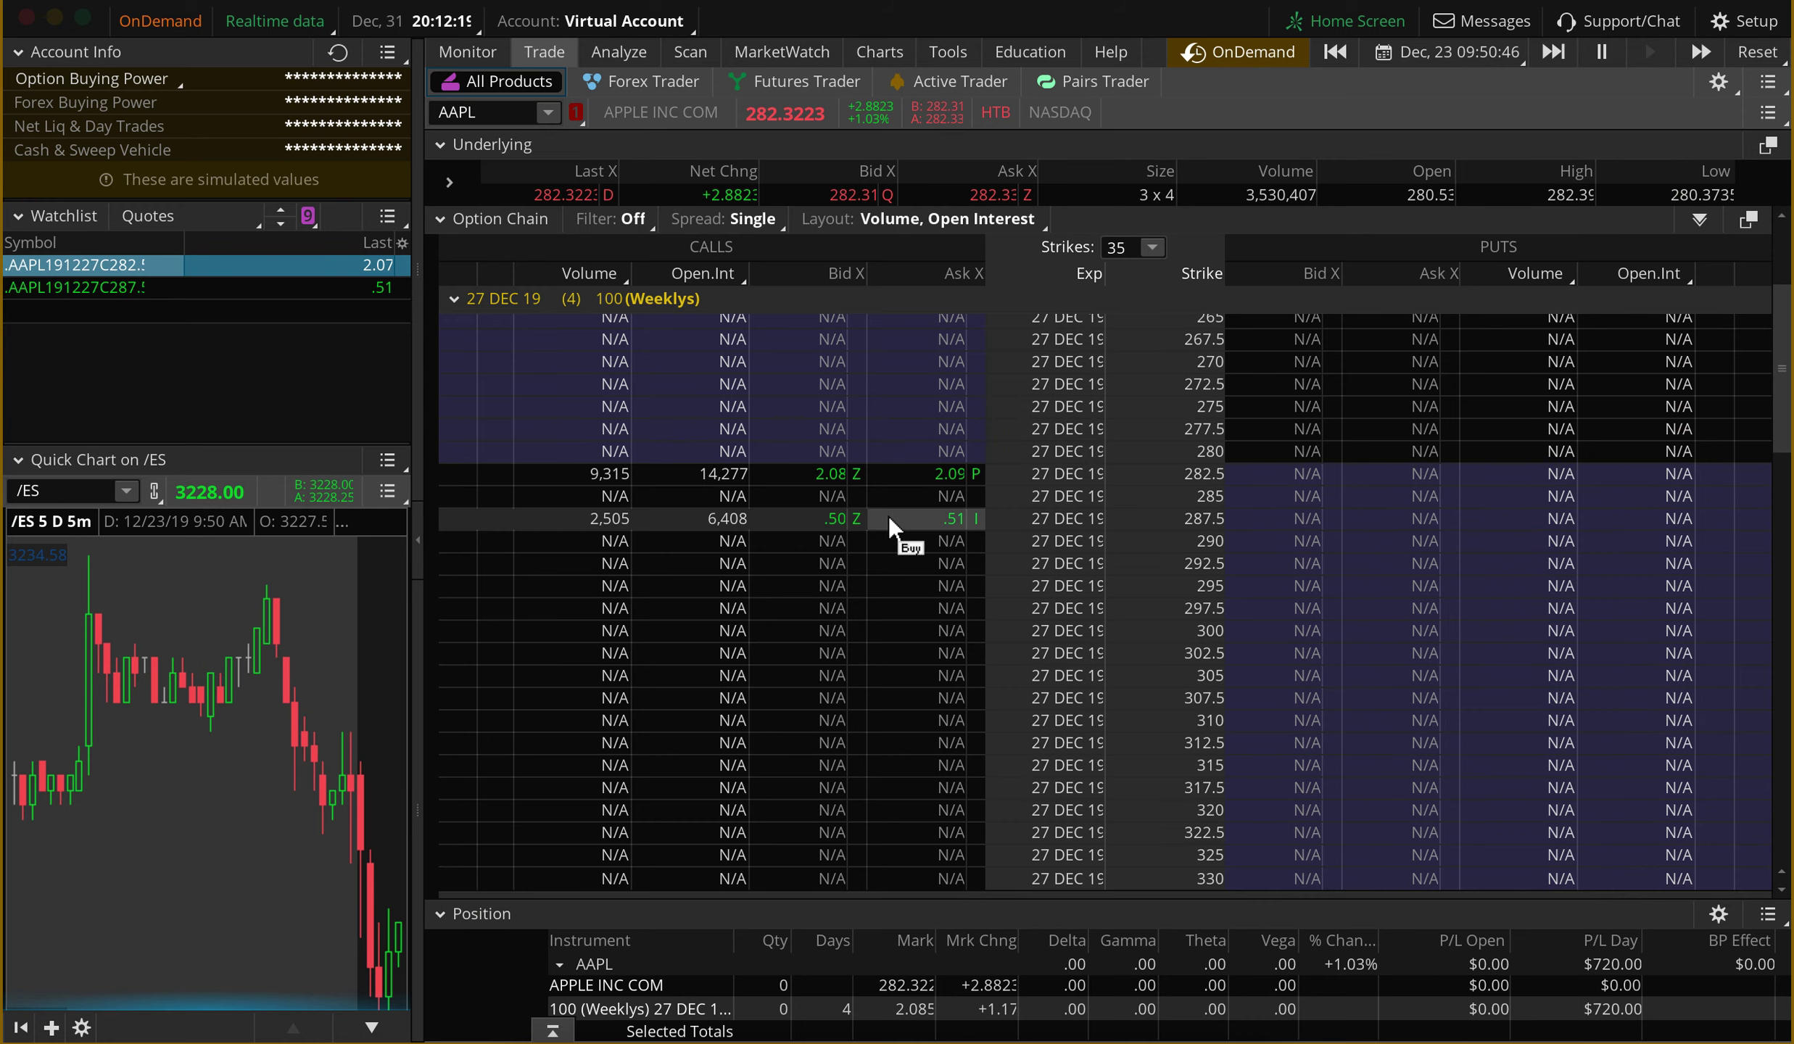
left_click(880, 52)
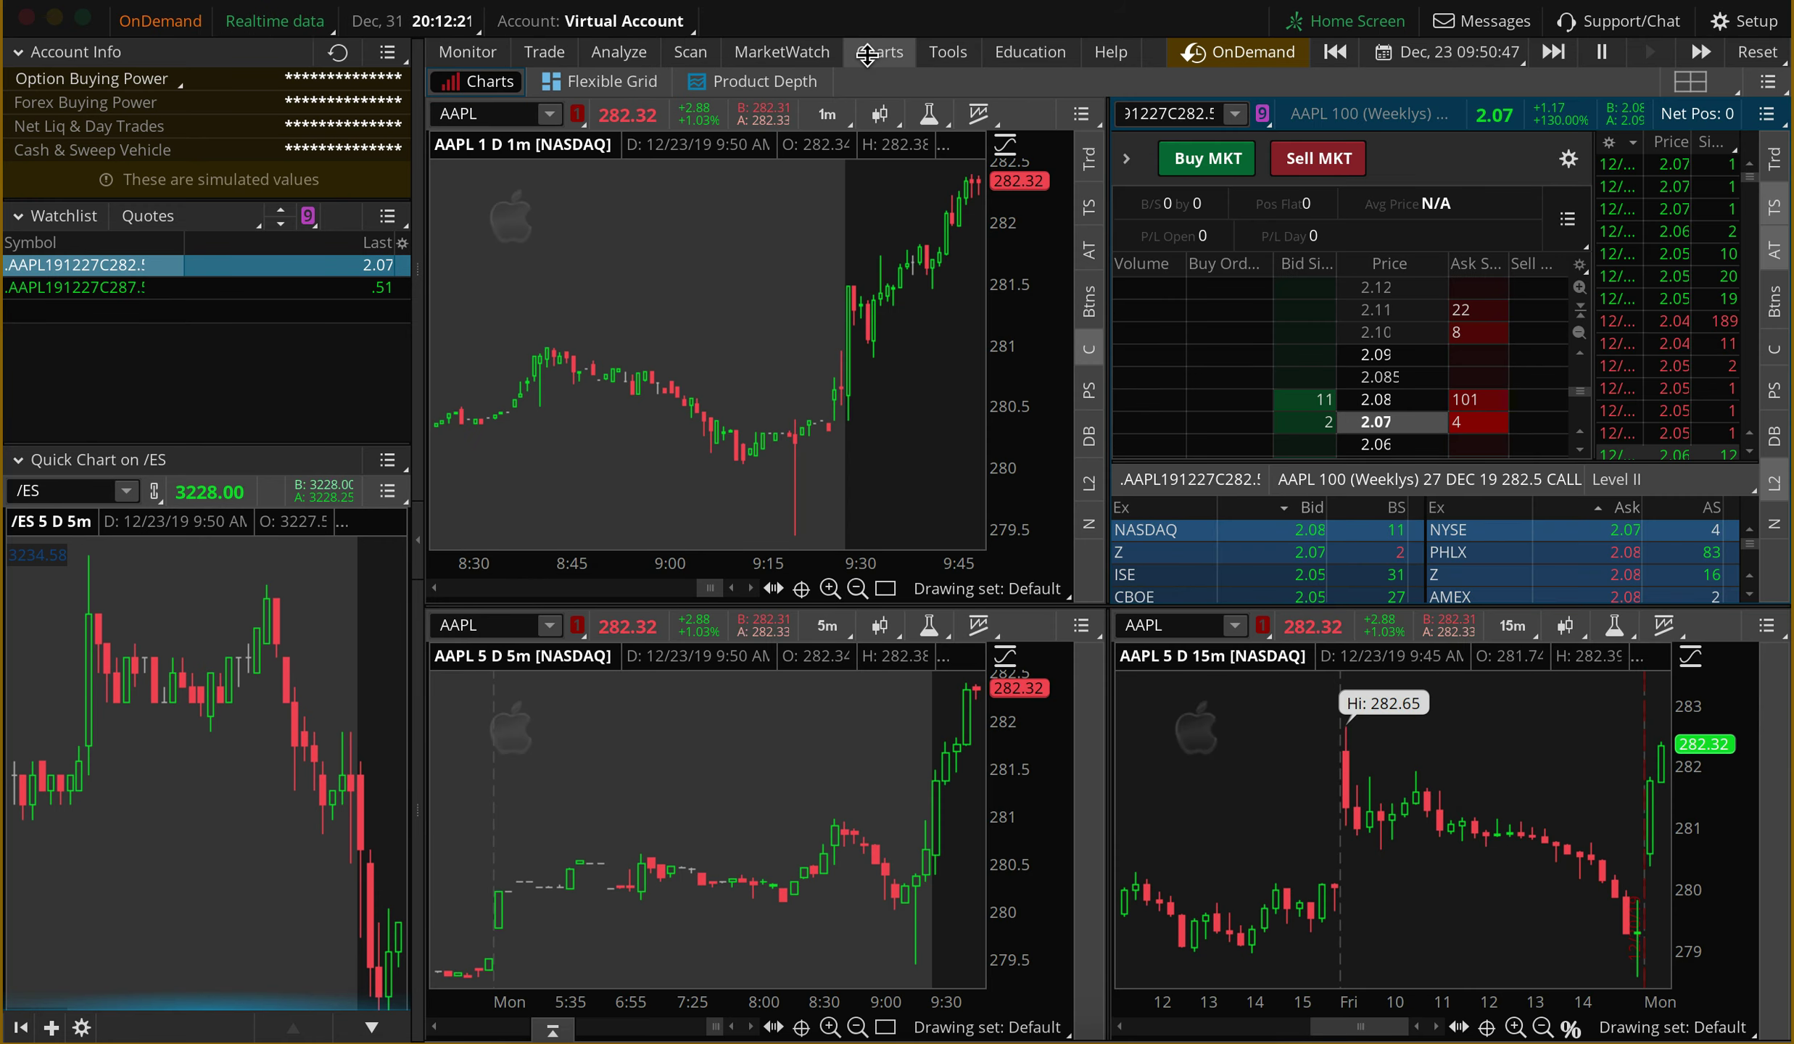